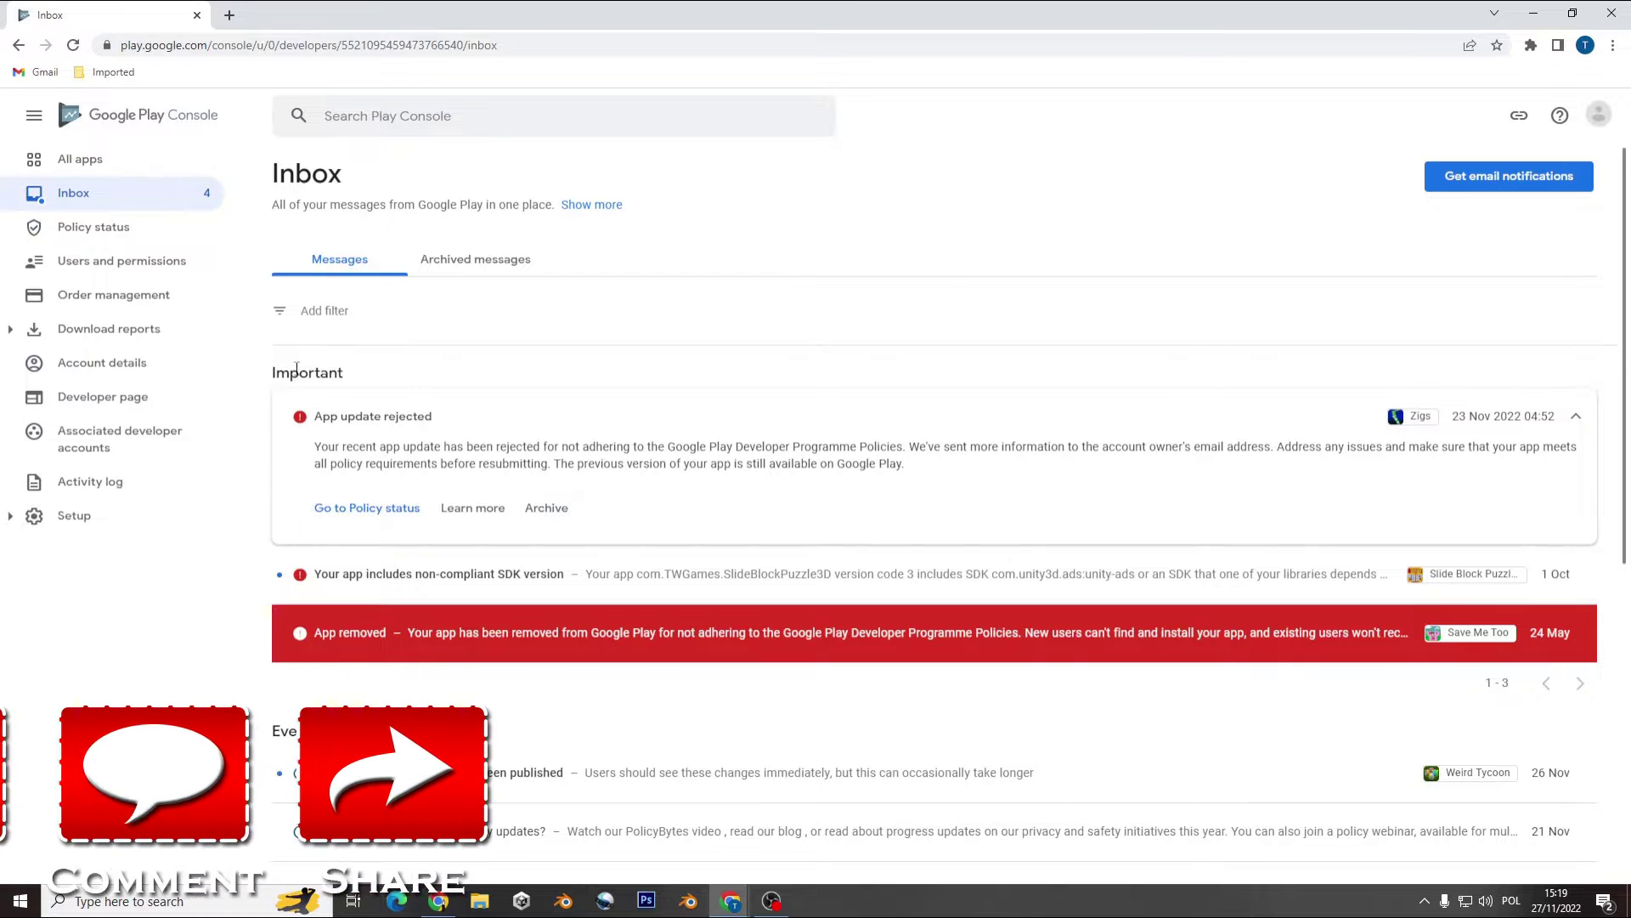
# - Open the Zigs app's dashboard from the All apps list
pyautogui.click(99, 165)
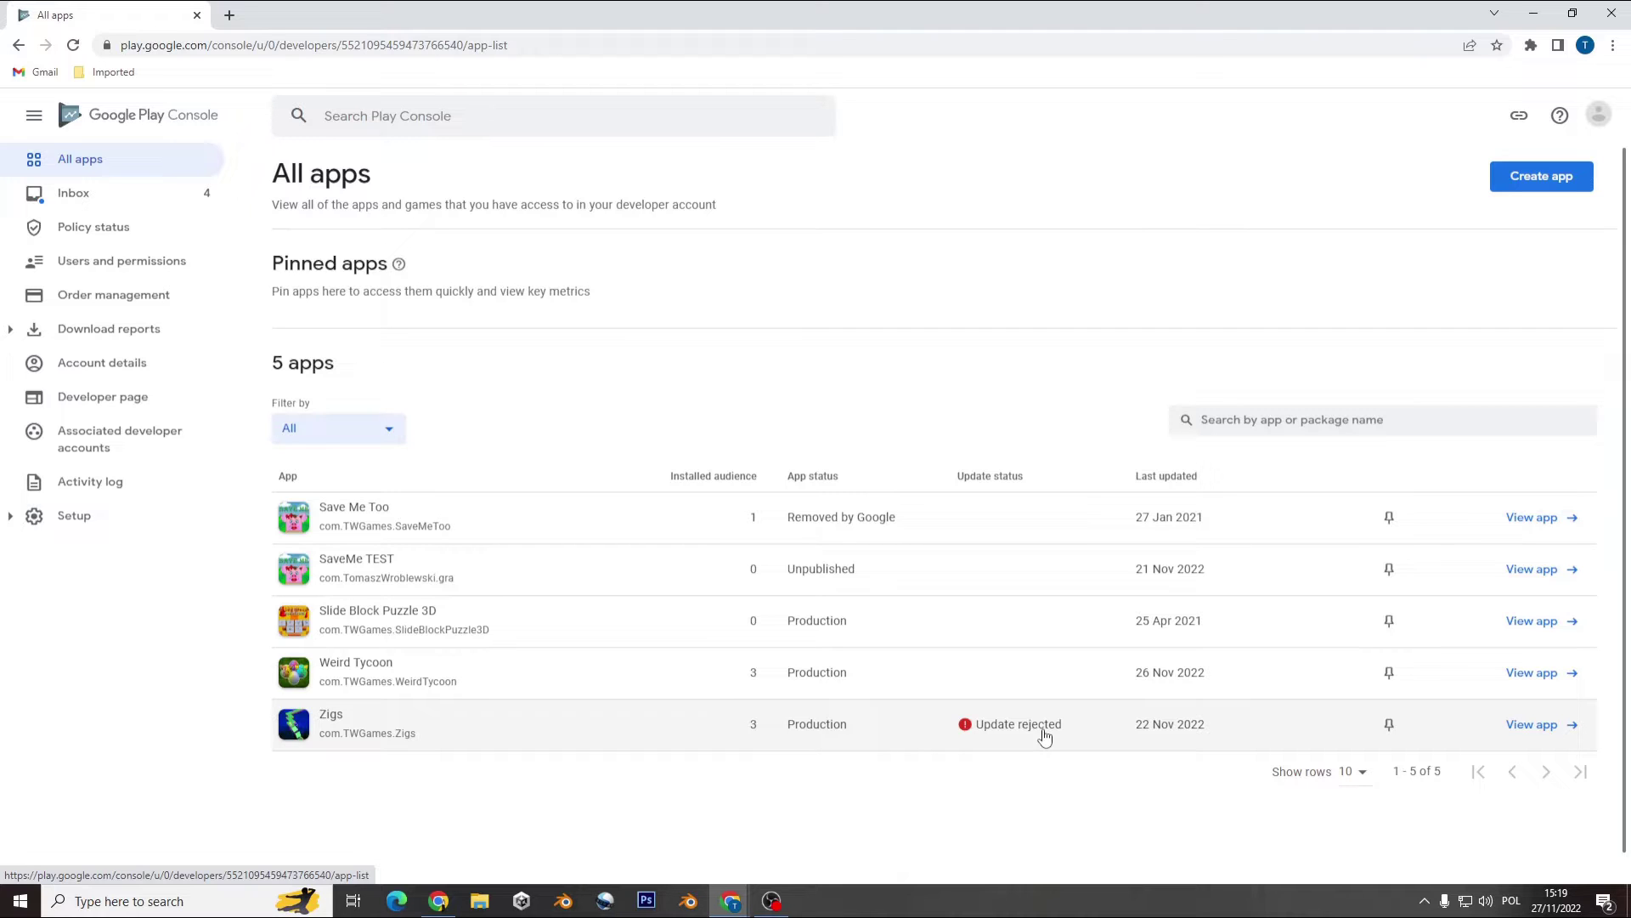
pyautogui.click(1045, 736)
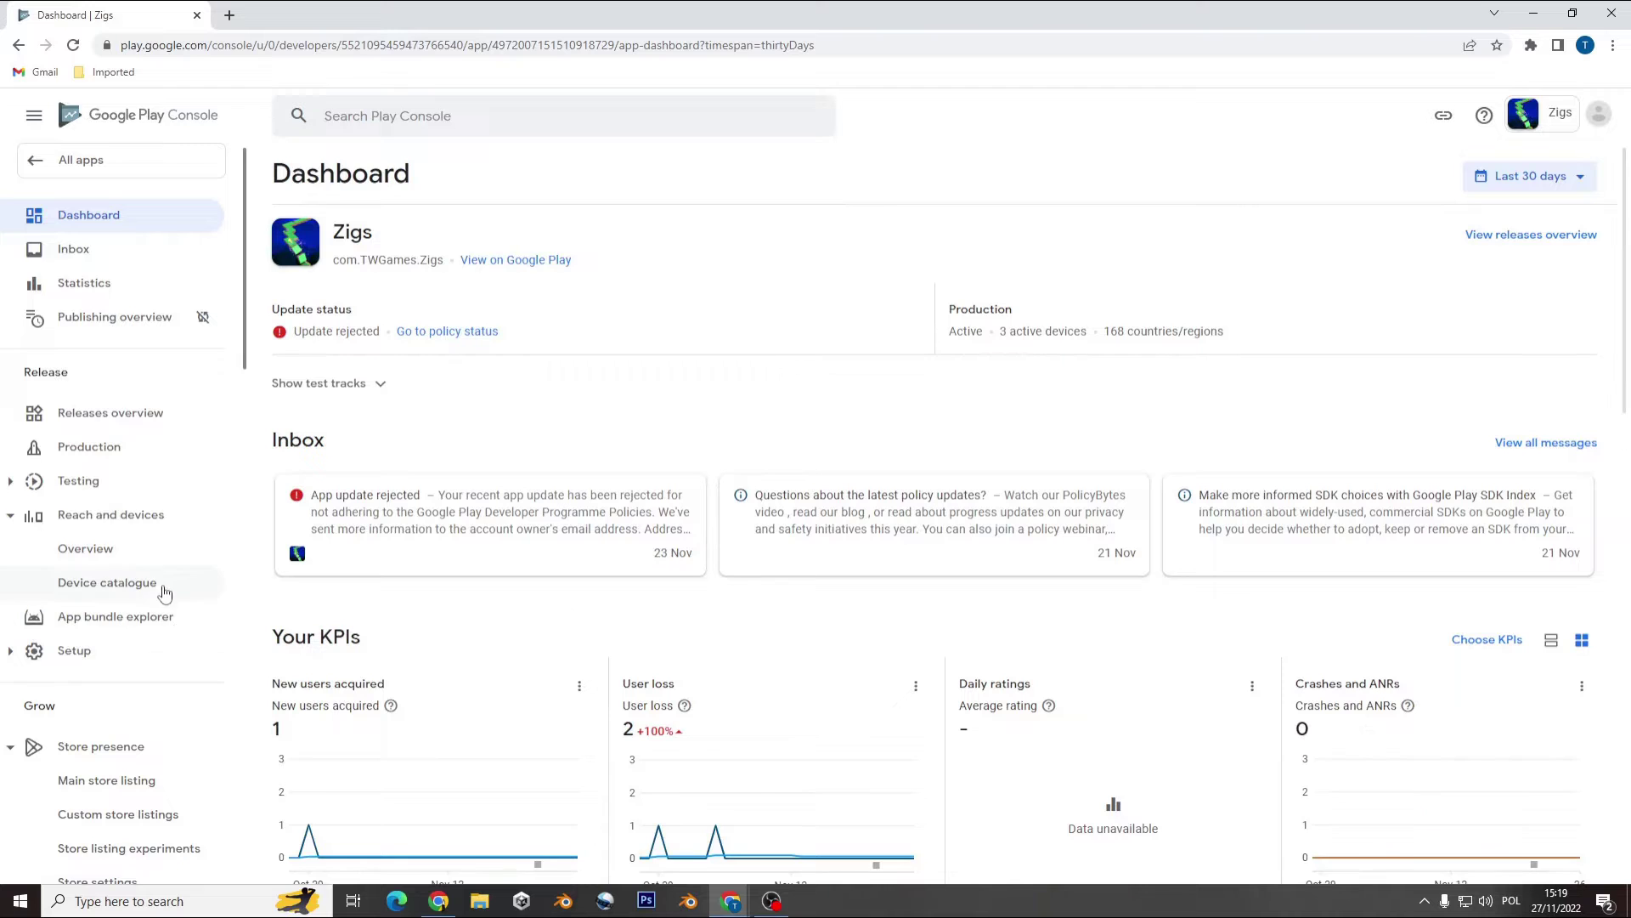
# - Open Zigs's App content page and scroll down to the Data safety declaration
pyautogui.scroll(-15, 164, 586)
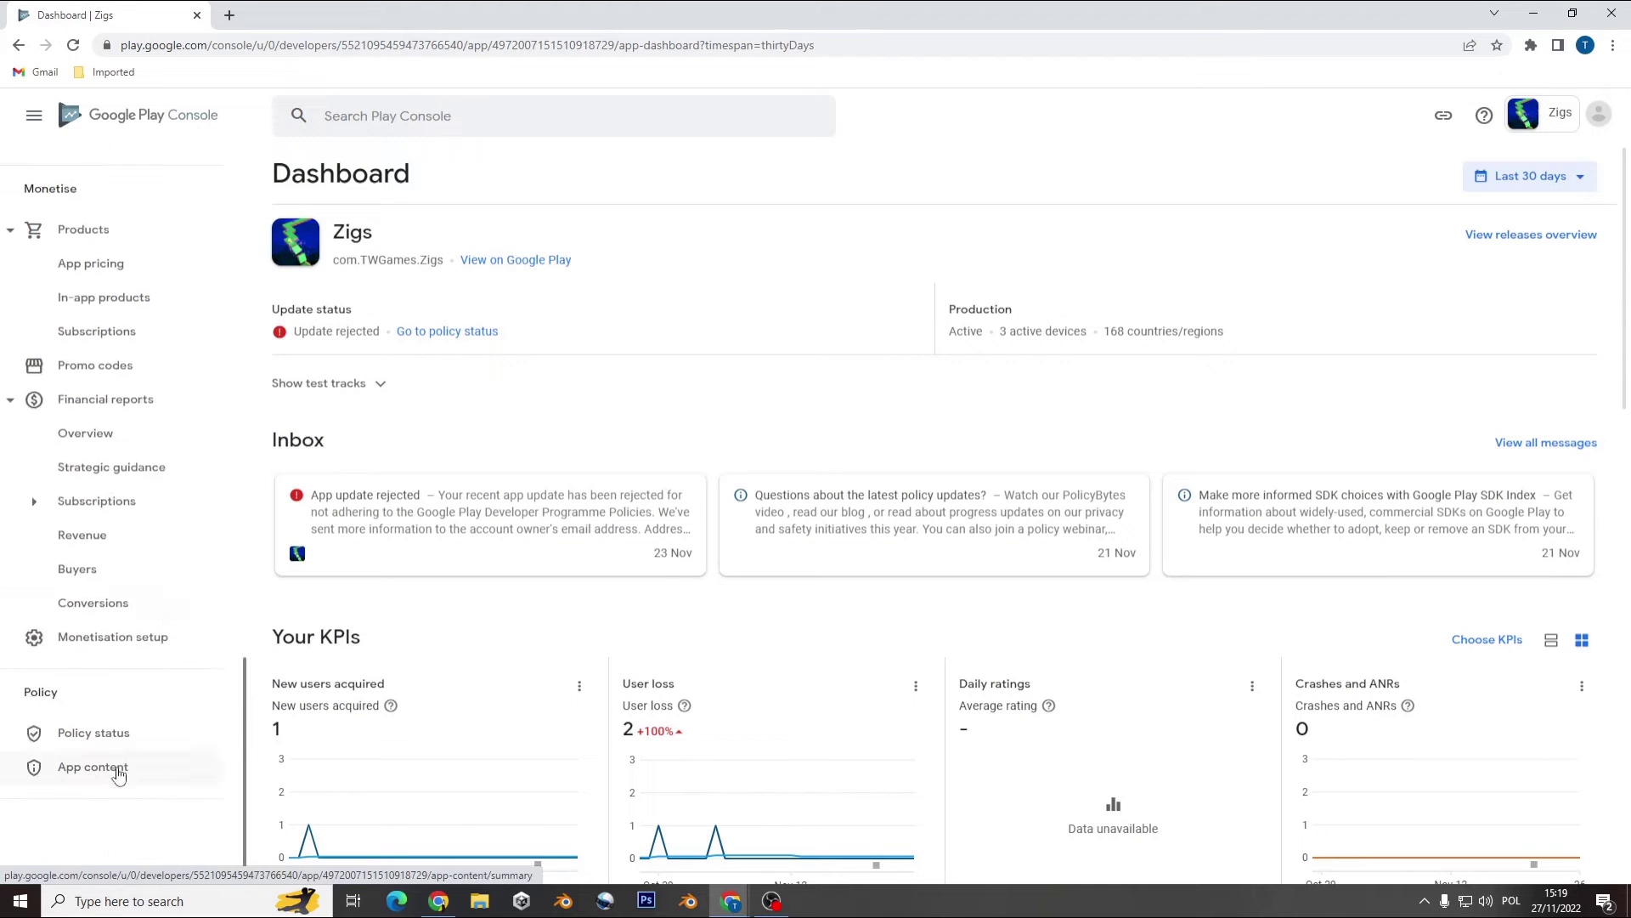
pyautogui.click(114, 770)
pyautogui.scroll(-12, 794, 485)
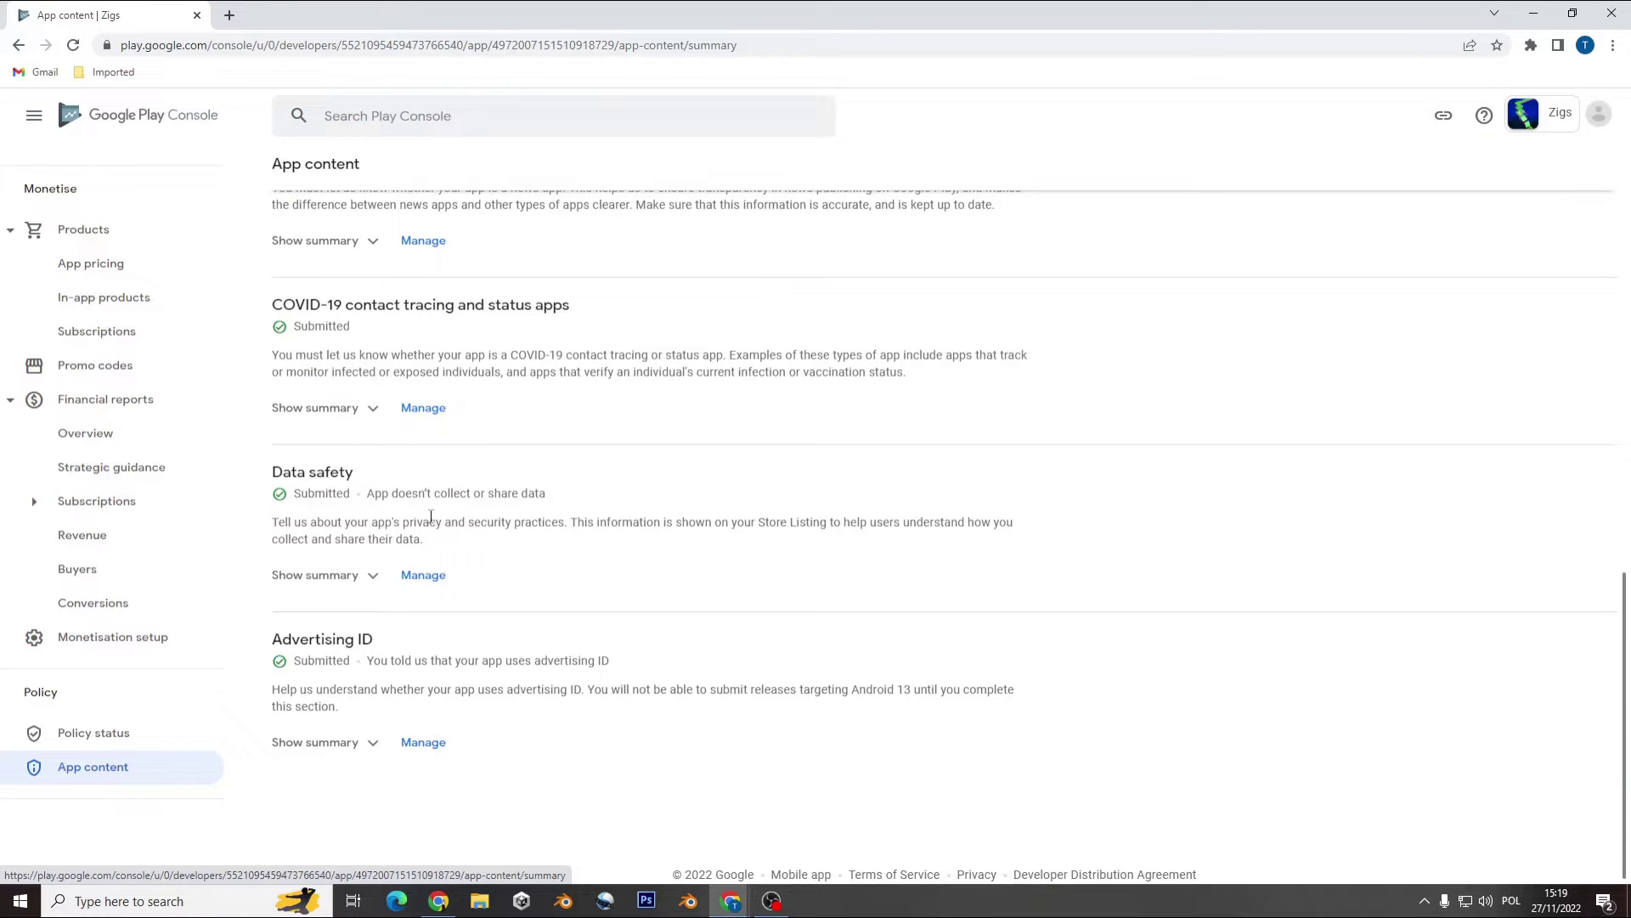
# - Open the Data safety questionnaire and advance to the Data collection and security step
pyautogui.click(423, 576)
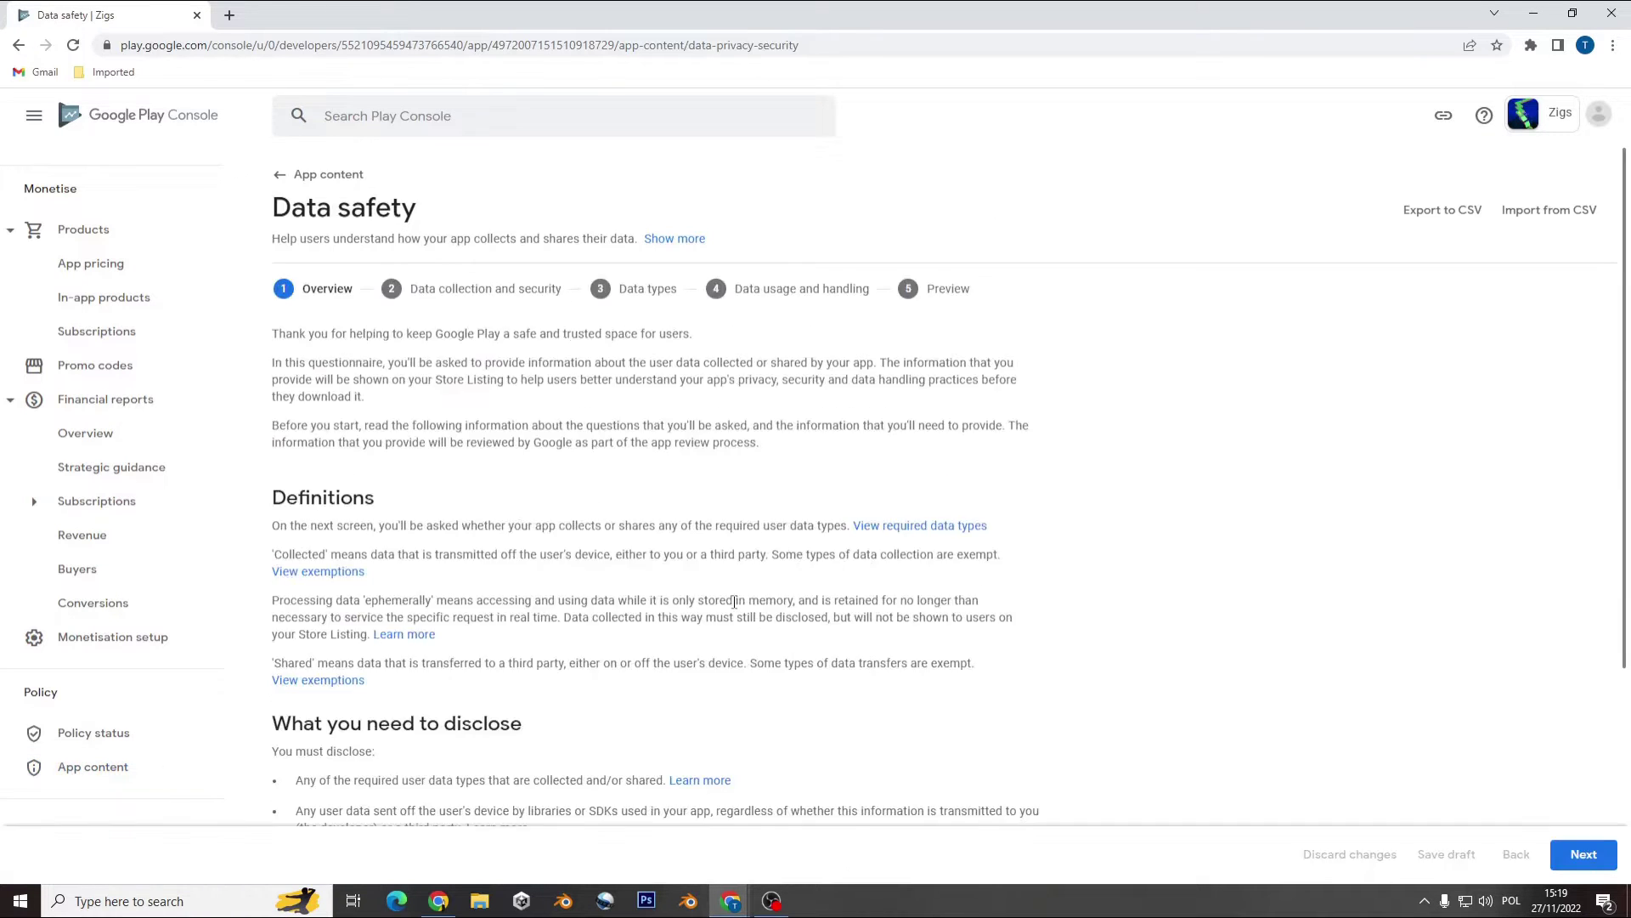
pyautogui.scroll(-3, 737, 601)
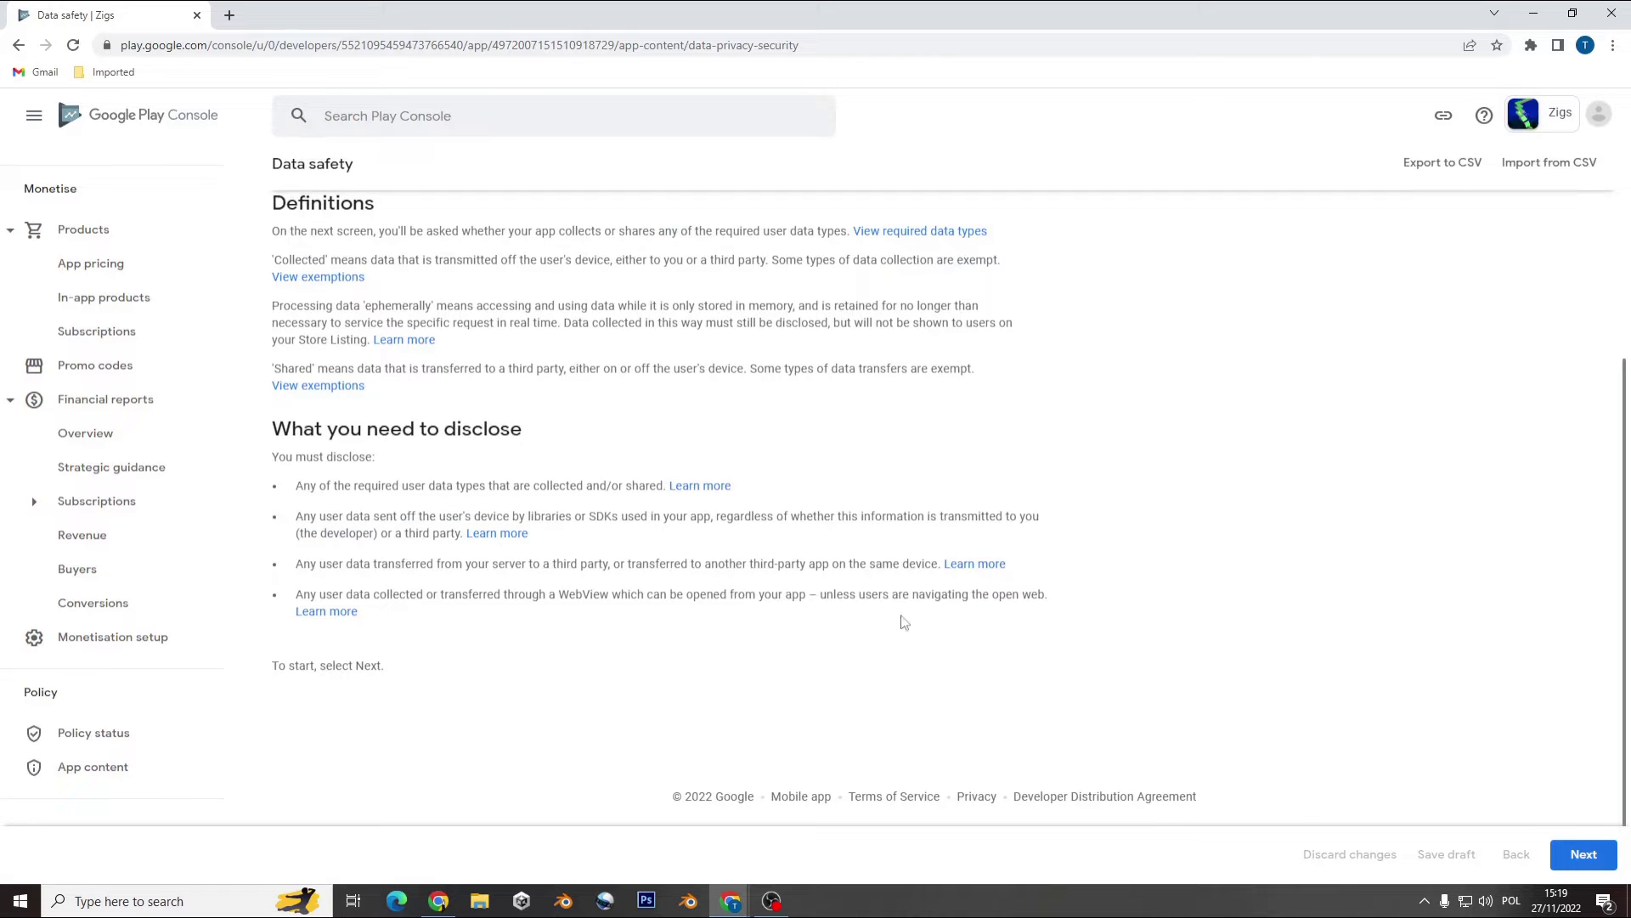
pyautogui.click(1582, 854)
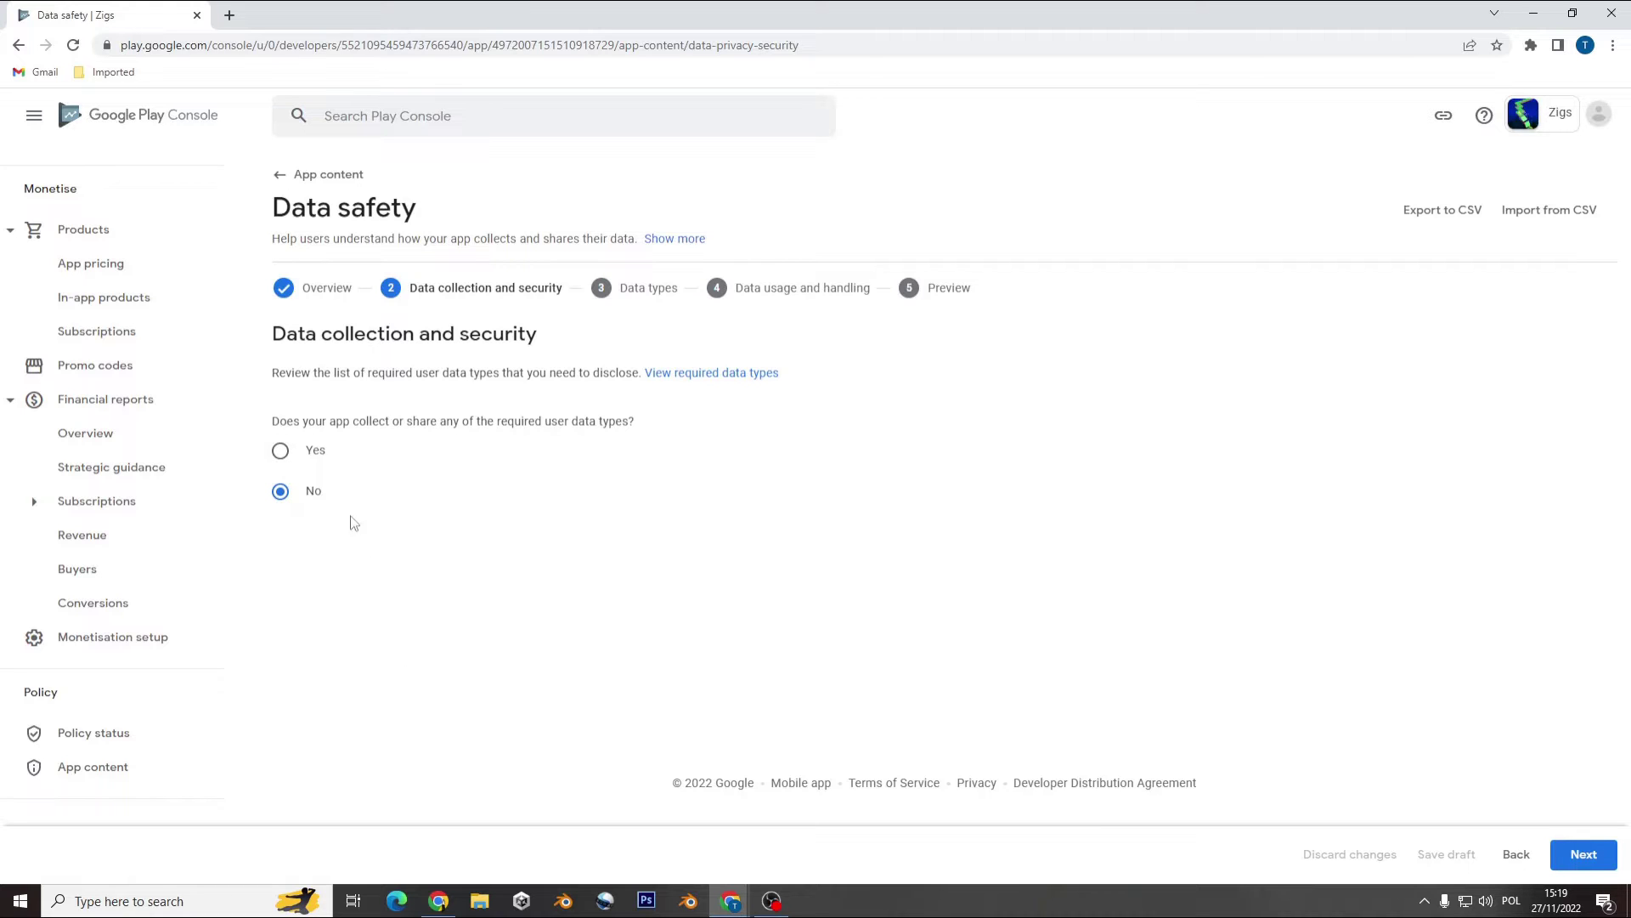
# - Answer Yes to data collection, encryption in transit and deletion requests
pyautogui.click(285, 457)
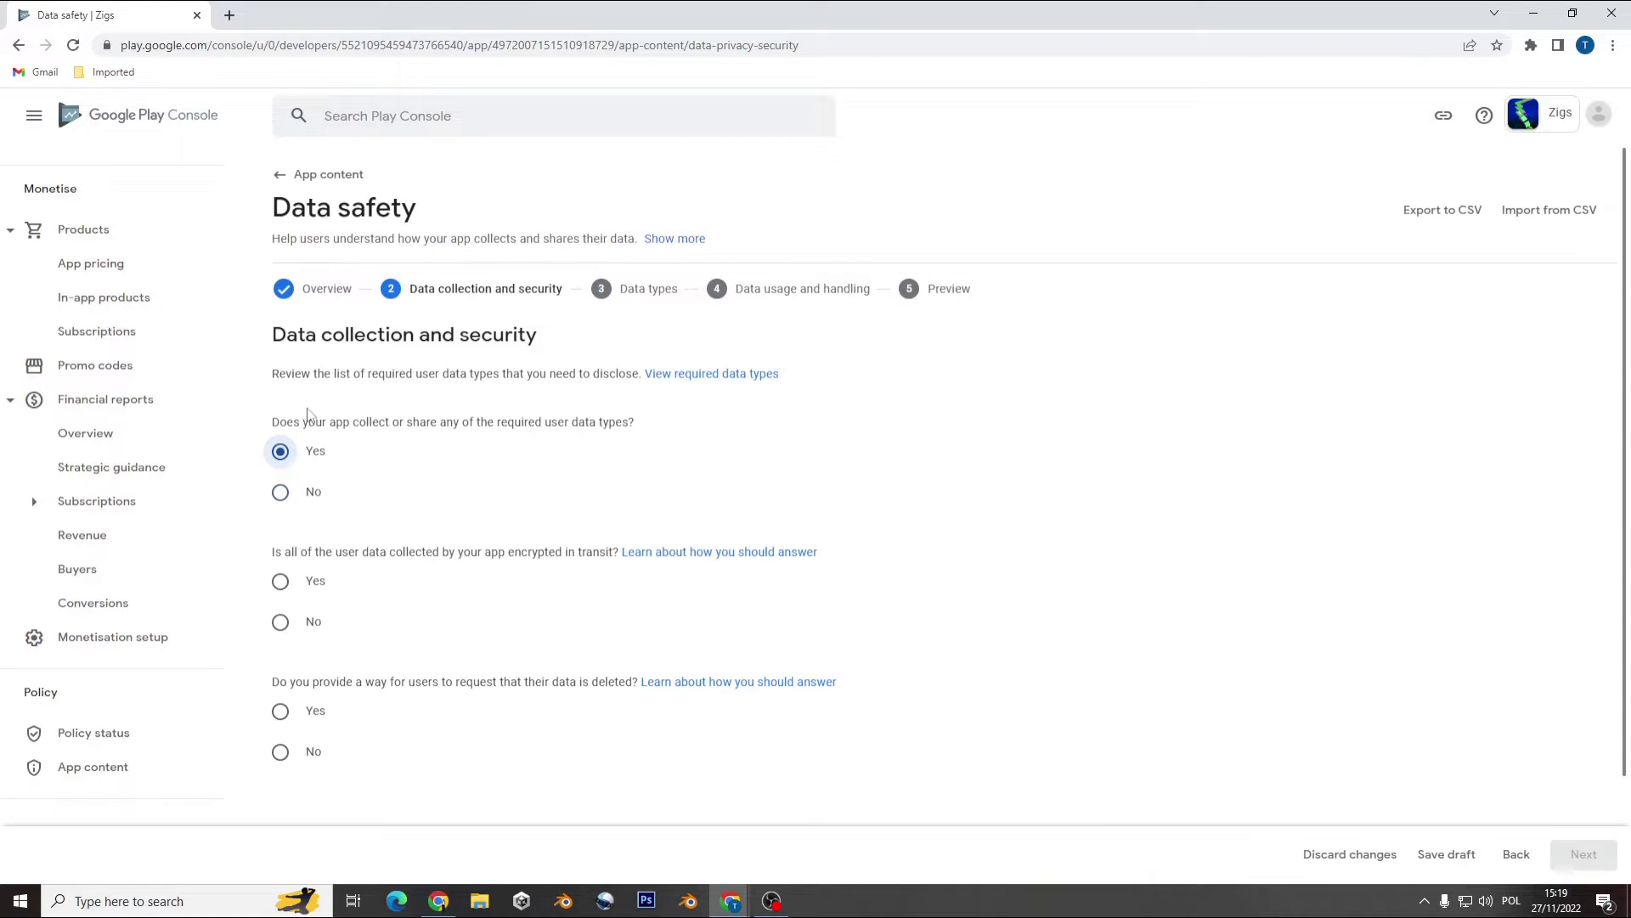
pyautogui.scroll(-1, 401, 536)
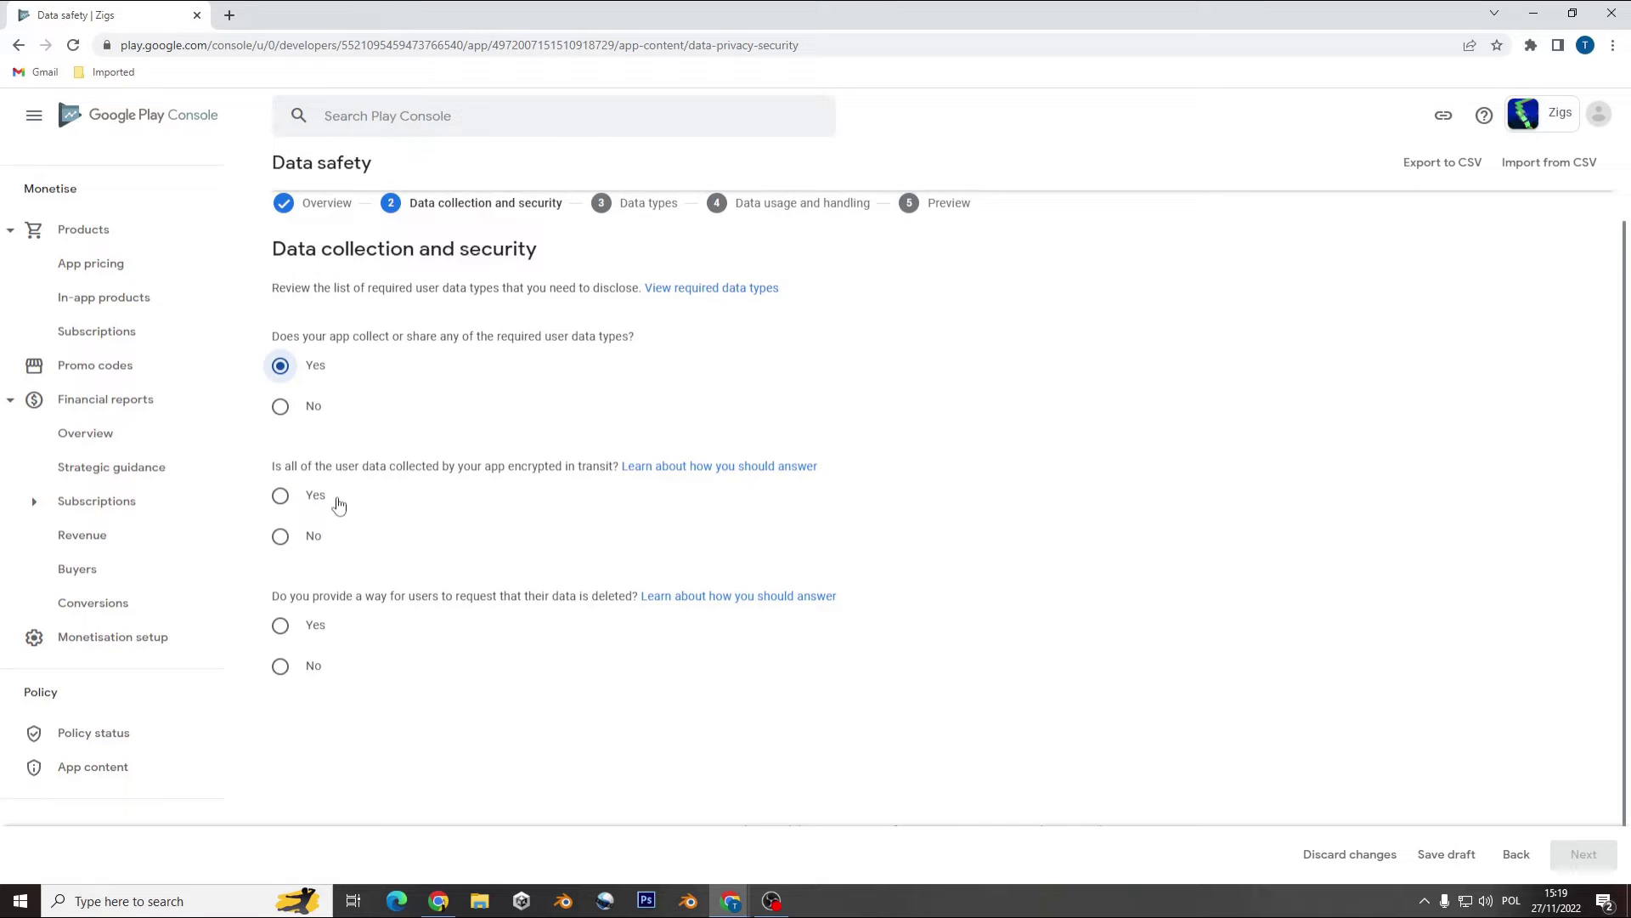
pyautogui.click(280, 495)
pyautogui.click(281, 627)
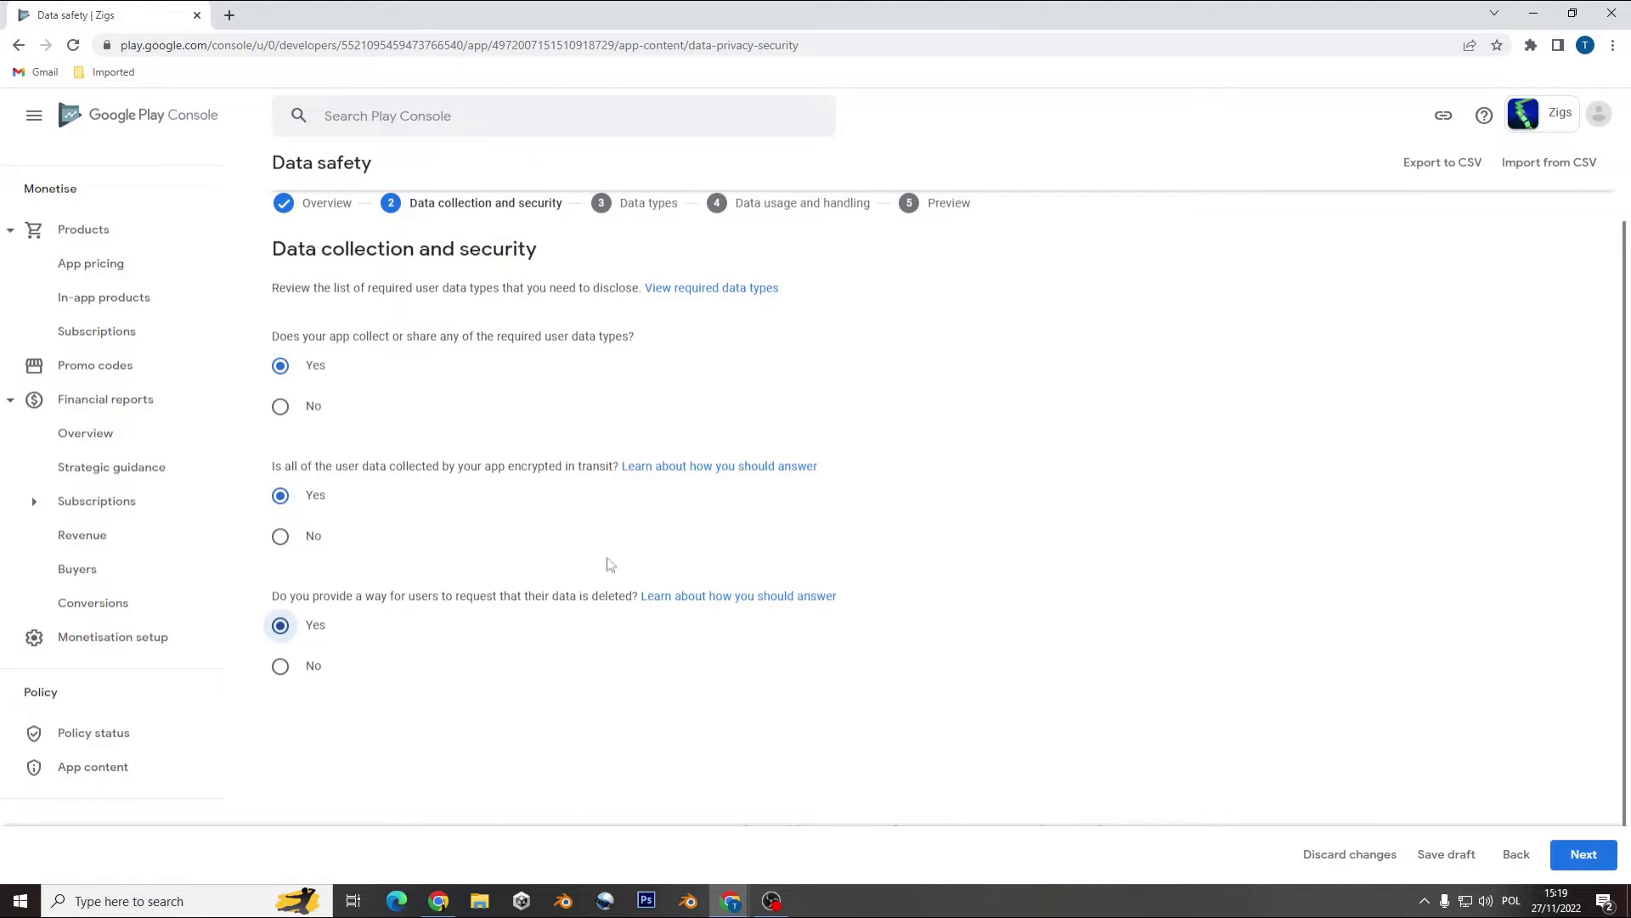
# - Advance to the Data types step and scroll through all its data categories
pyautogui.click(1587, 856)
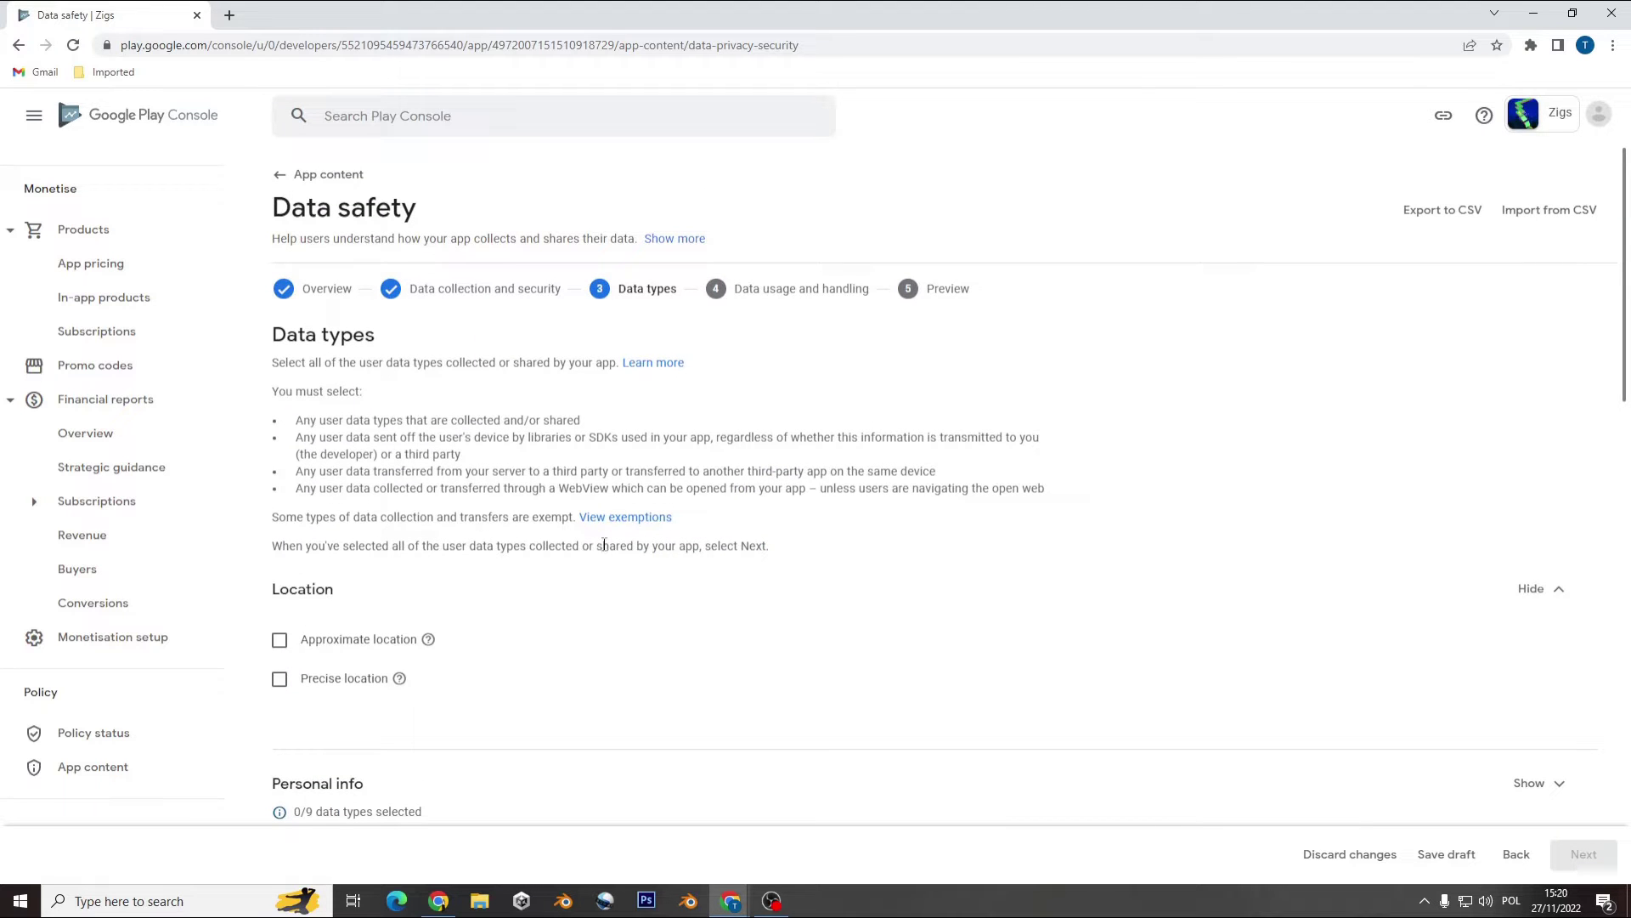
pyautogui.scroll(-2, 523, 535)
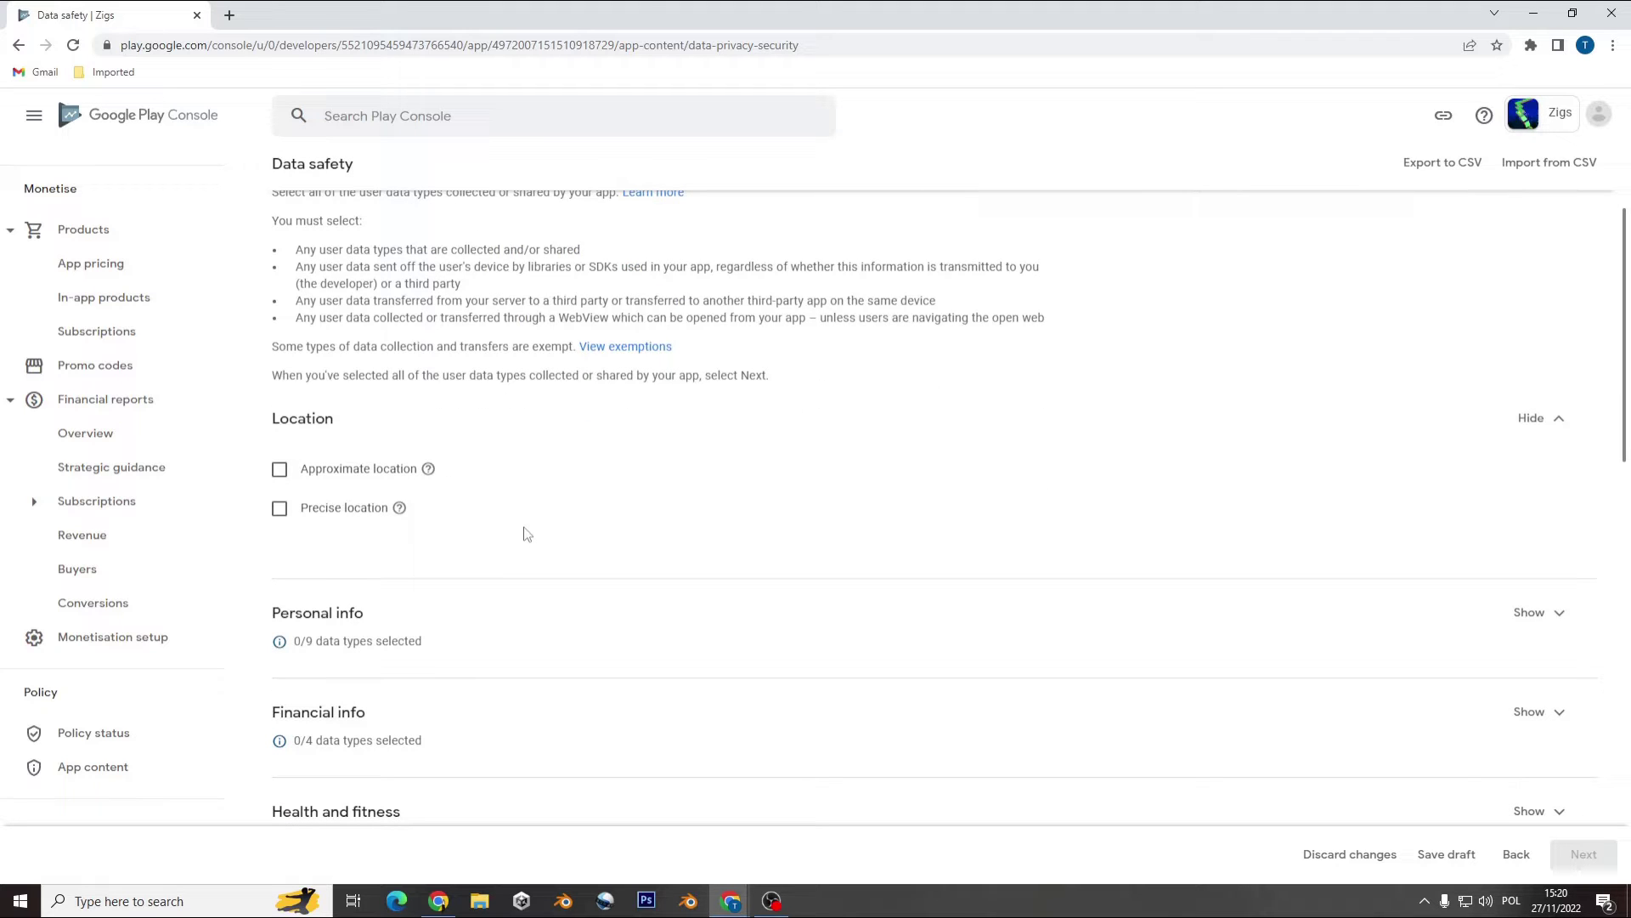
pyautogui.scroll(-1, 524, 533)
pyautogui.scroll(-1, 518, 471)
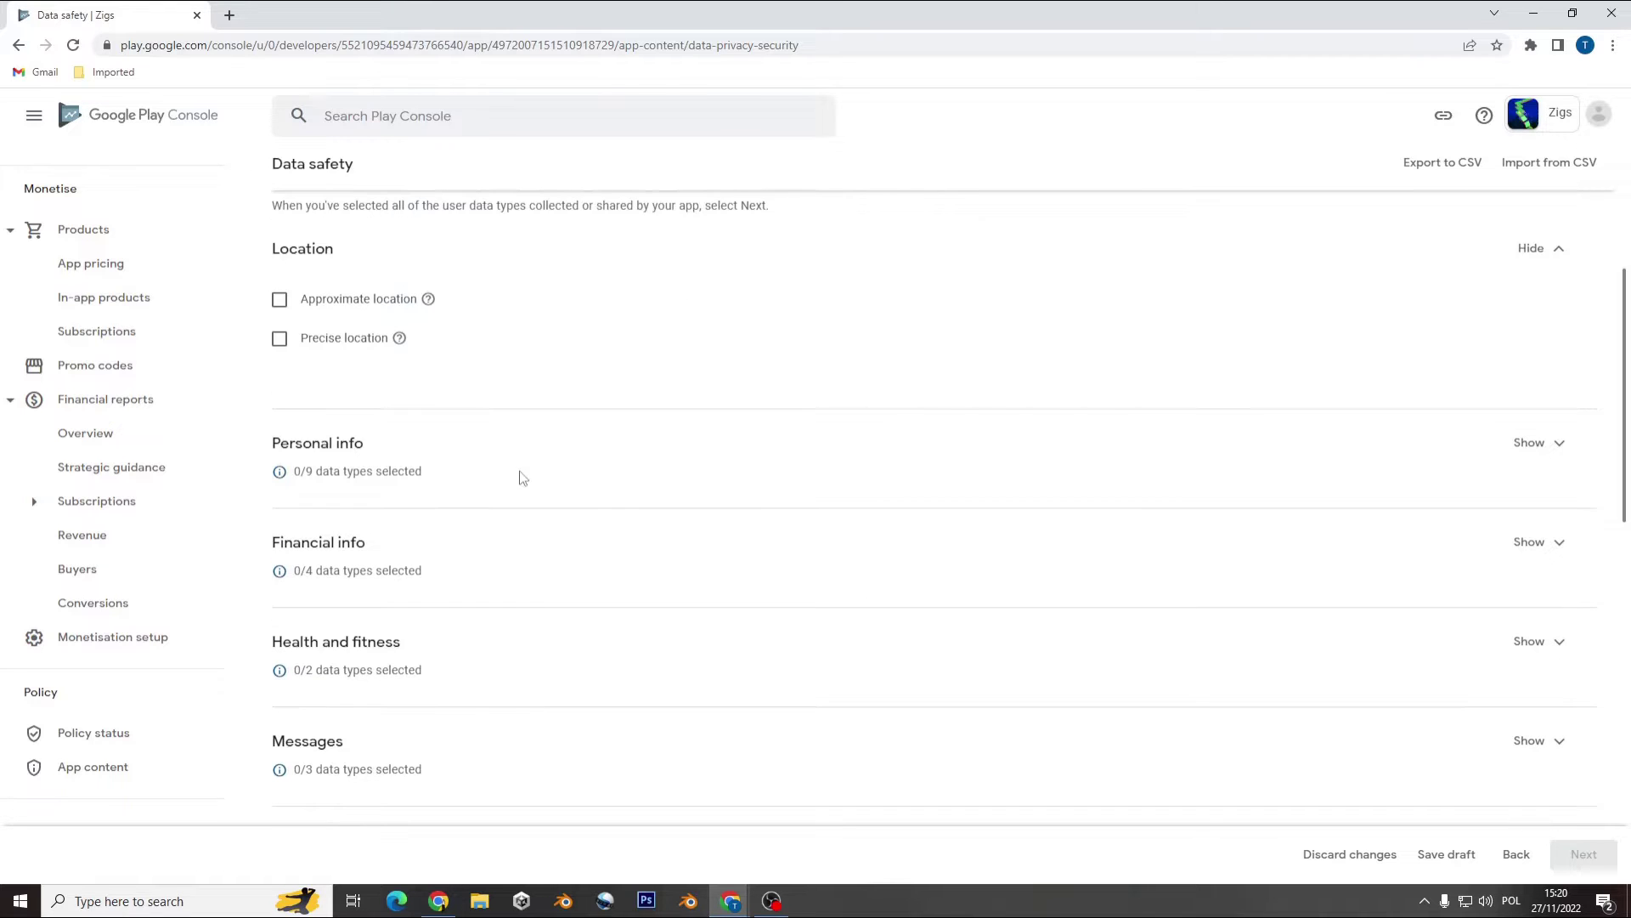
pyautogui.scroll(-1, 480, 477)
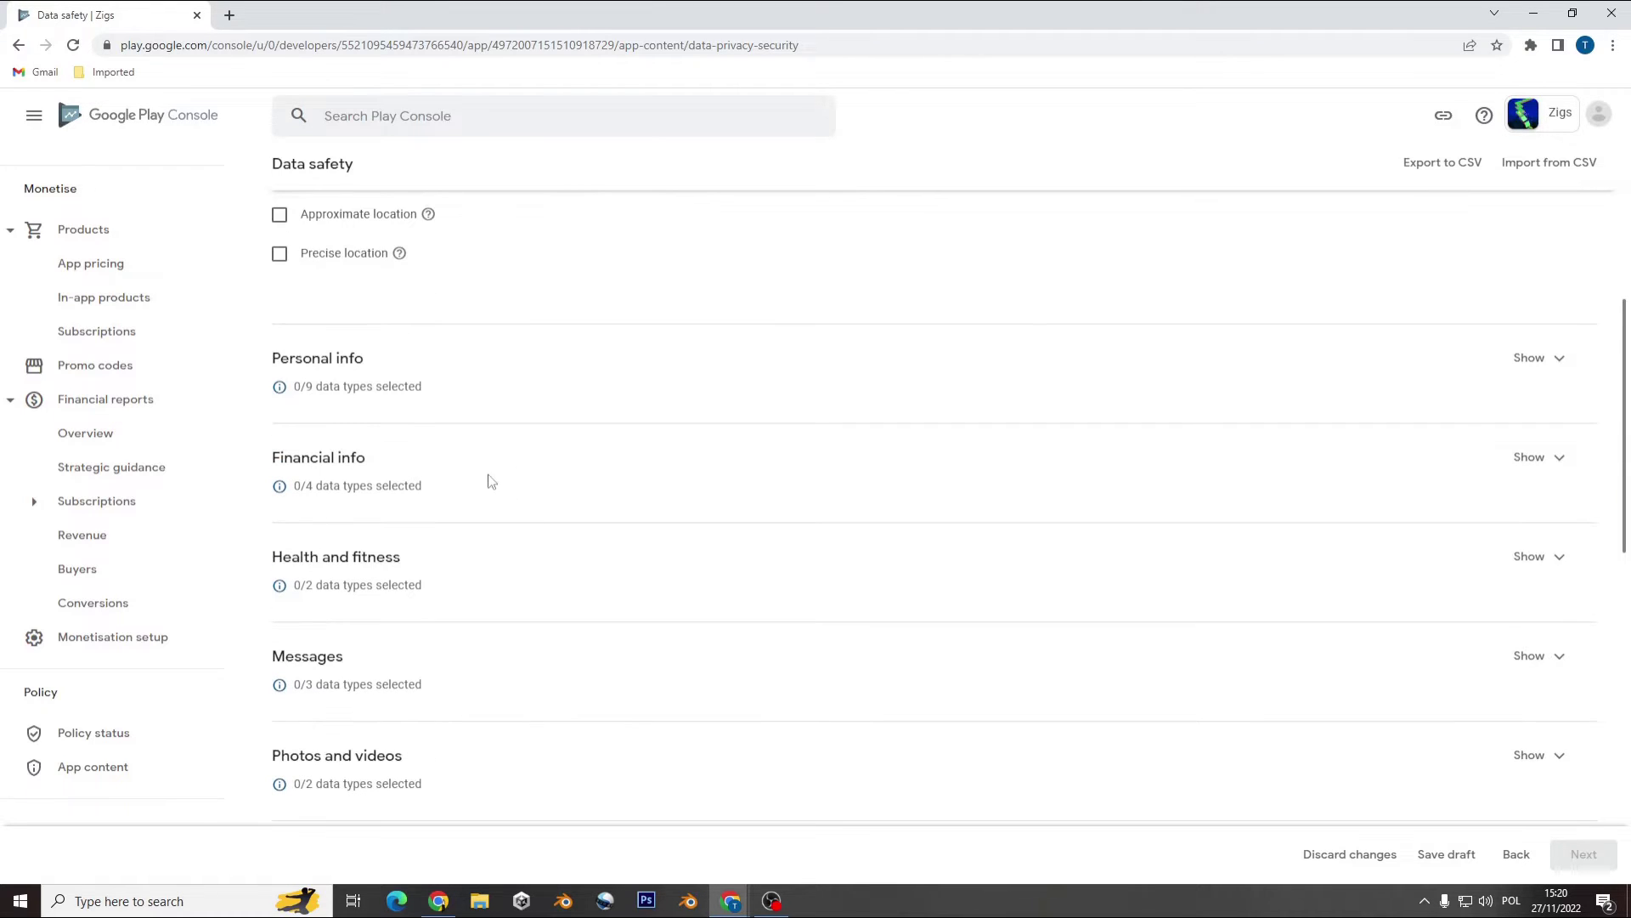
pyautogui.scroll(-2, 491, 482)
pyautogui.scroll(-1, 490, 478)
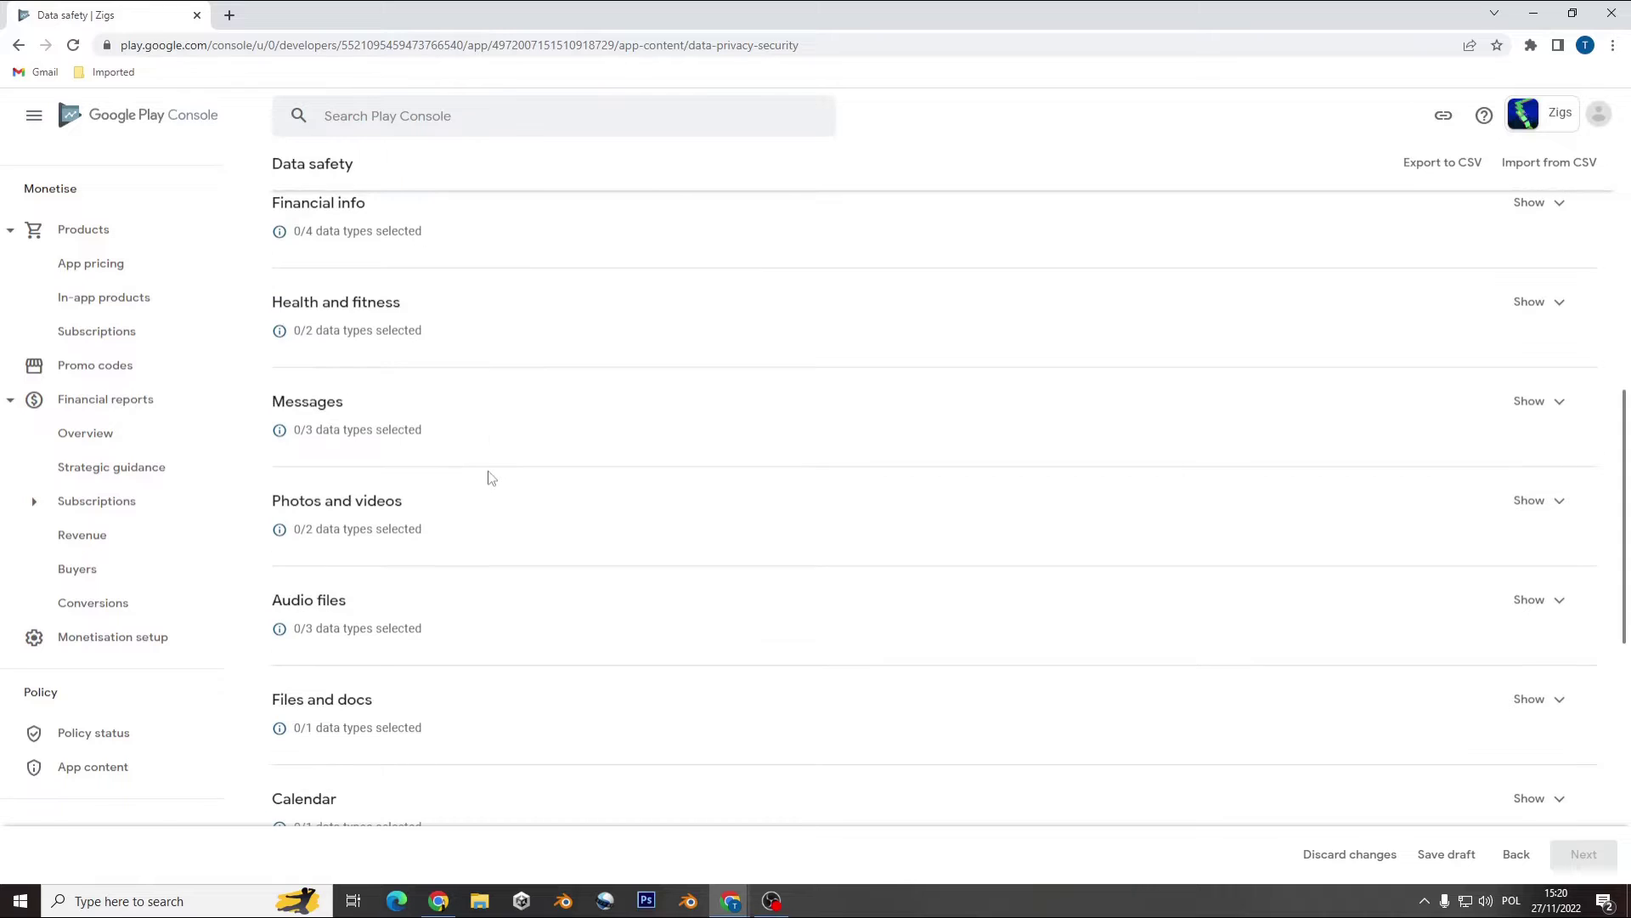
pyautogui.scroll(-2, 491, 477)
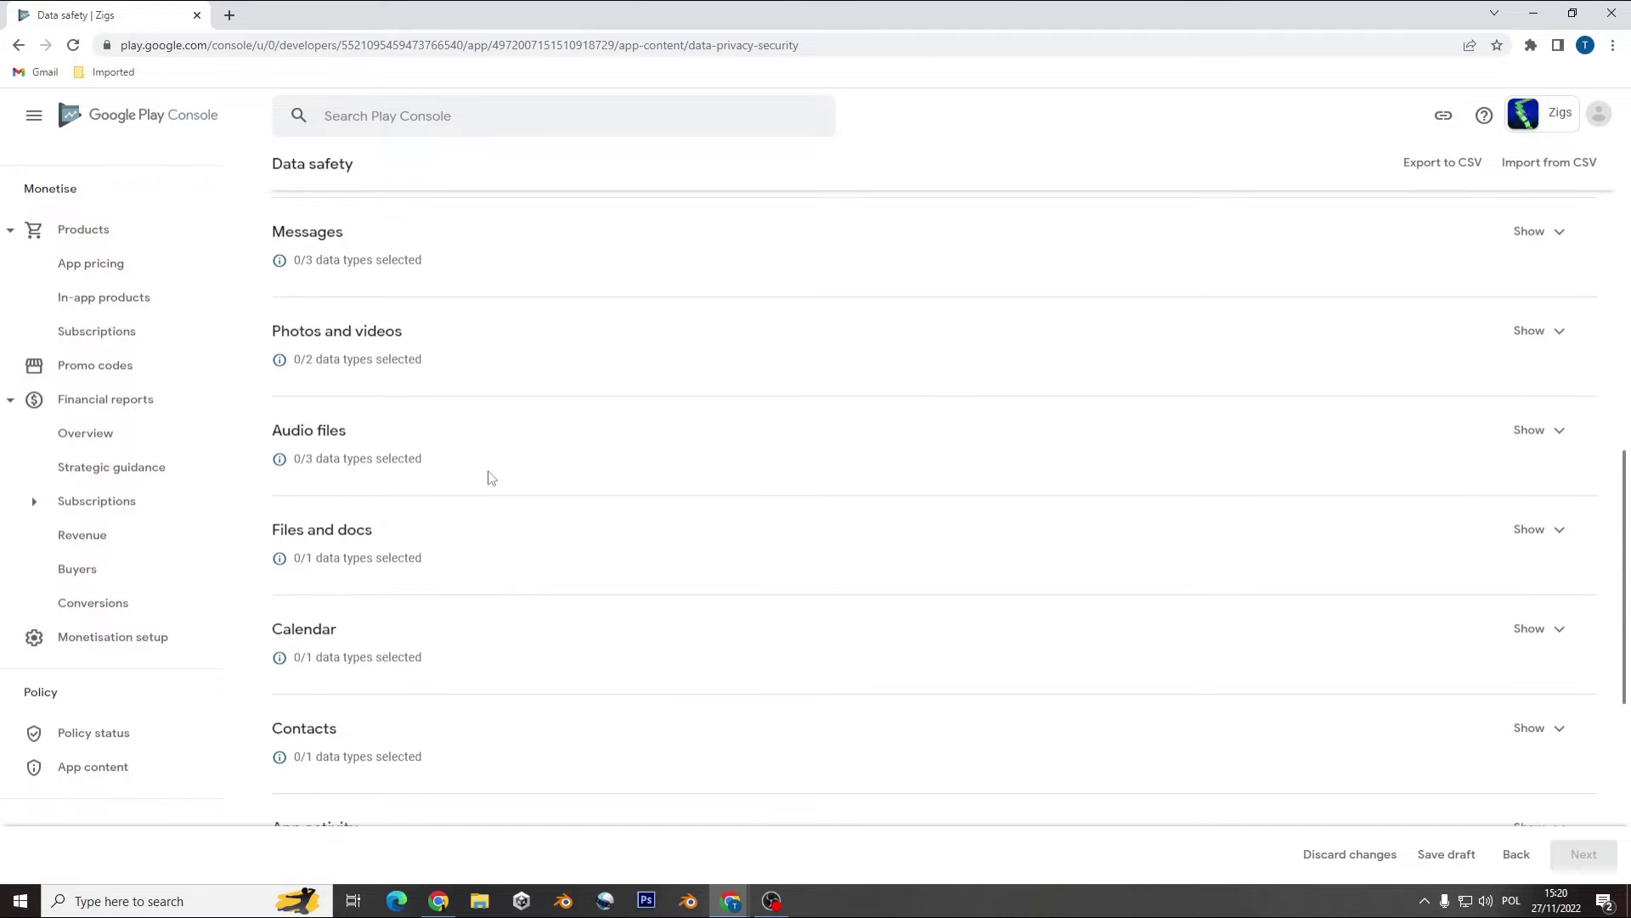
pyautogui.scroll(-3, 491, 478)
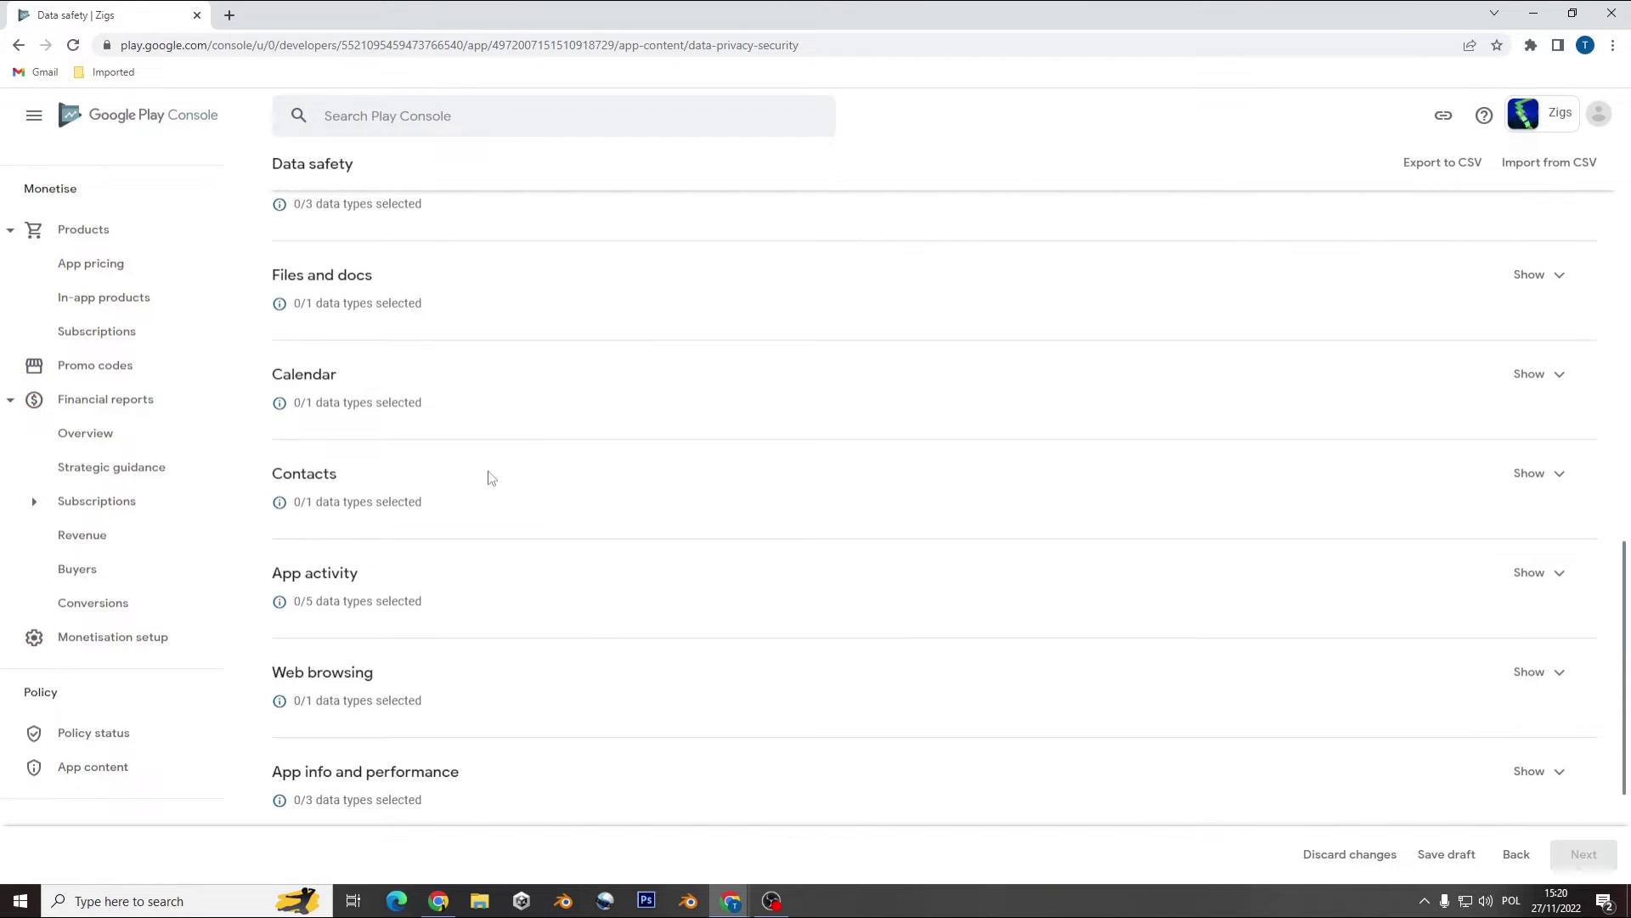
# - Bring up the Unity Ads data safety documentation window in Chrome
pyautogui.scroll(-3, 490, 478)
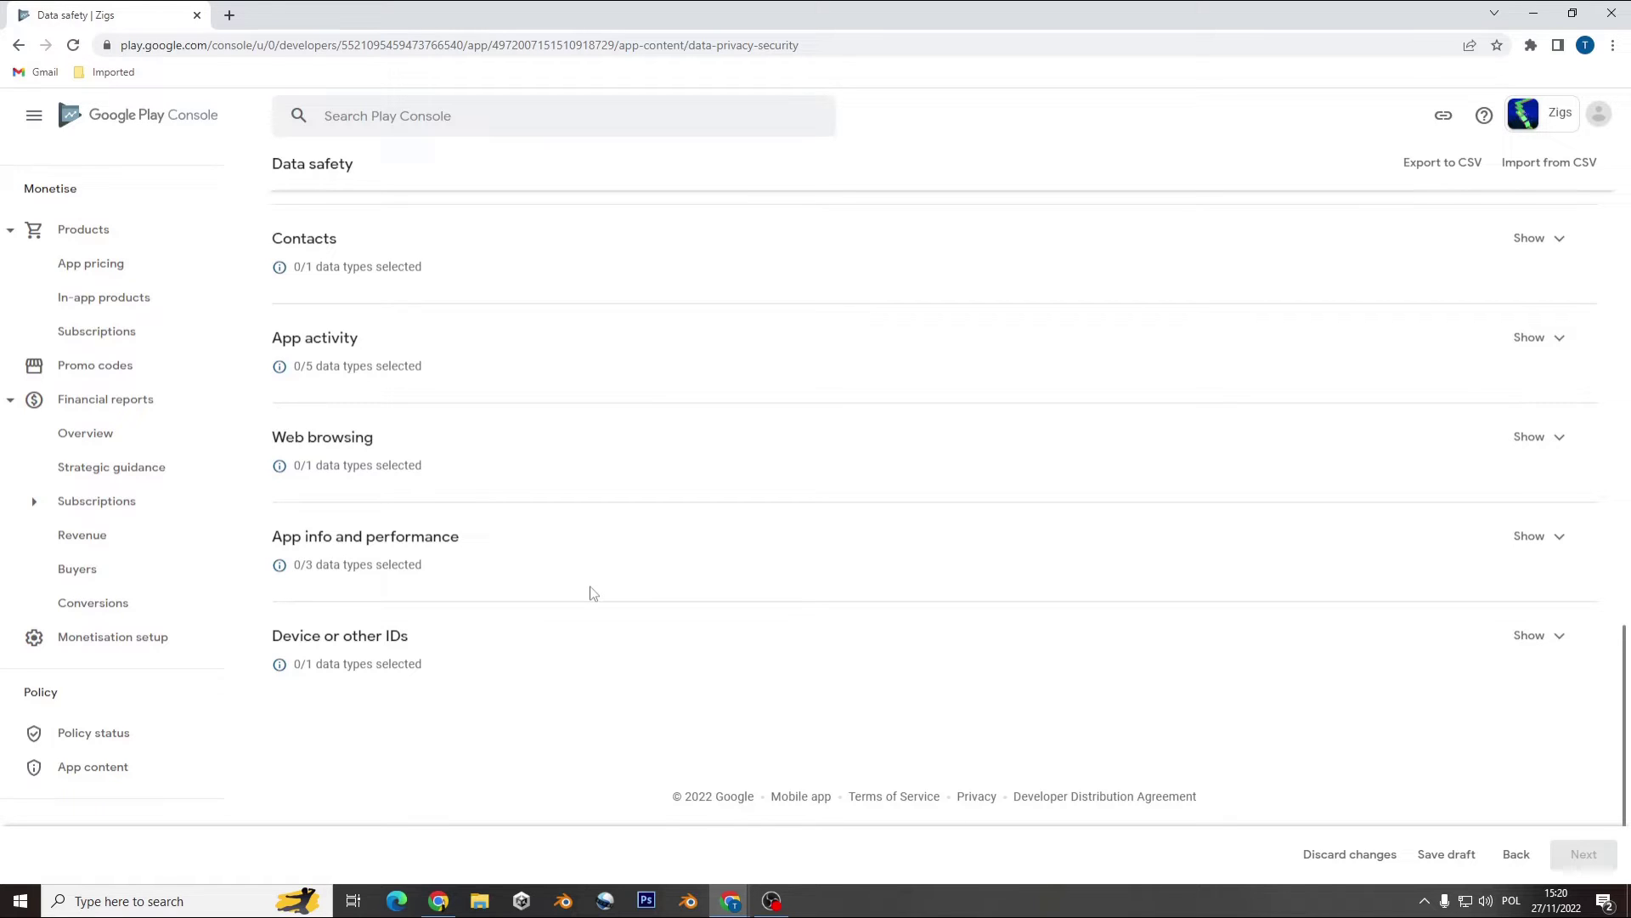
pyautogui.scroll(15, 593, 593)
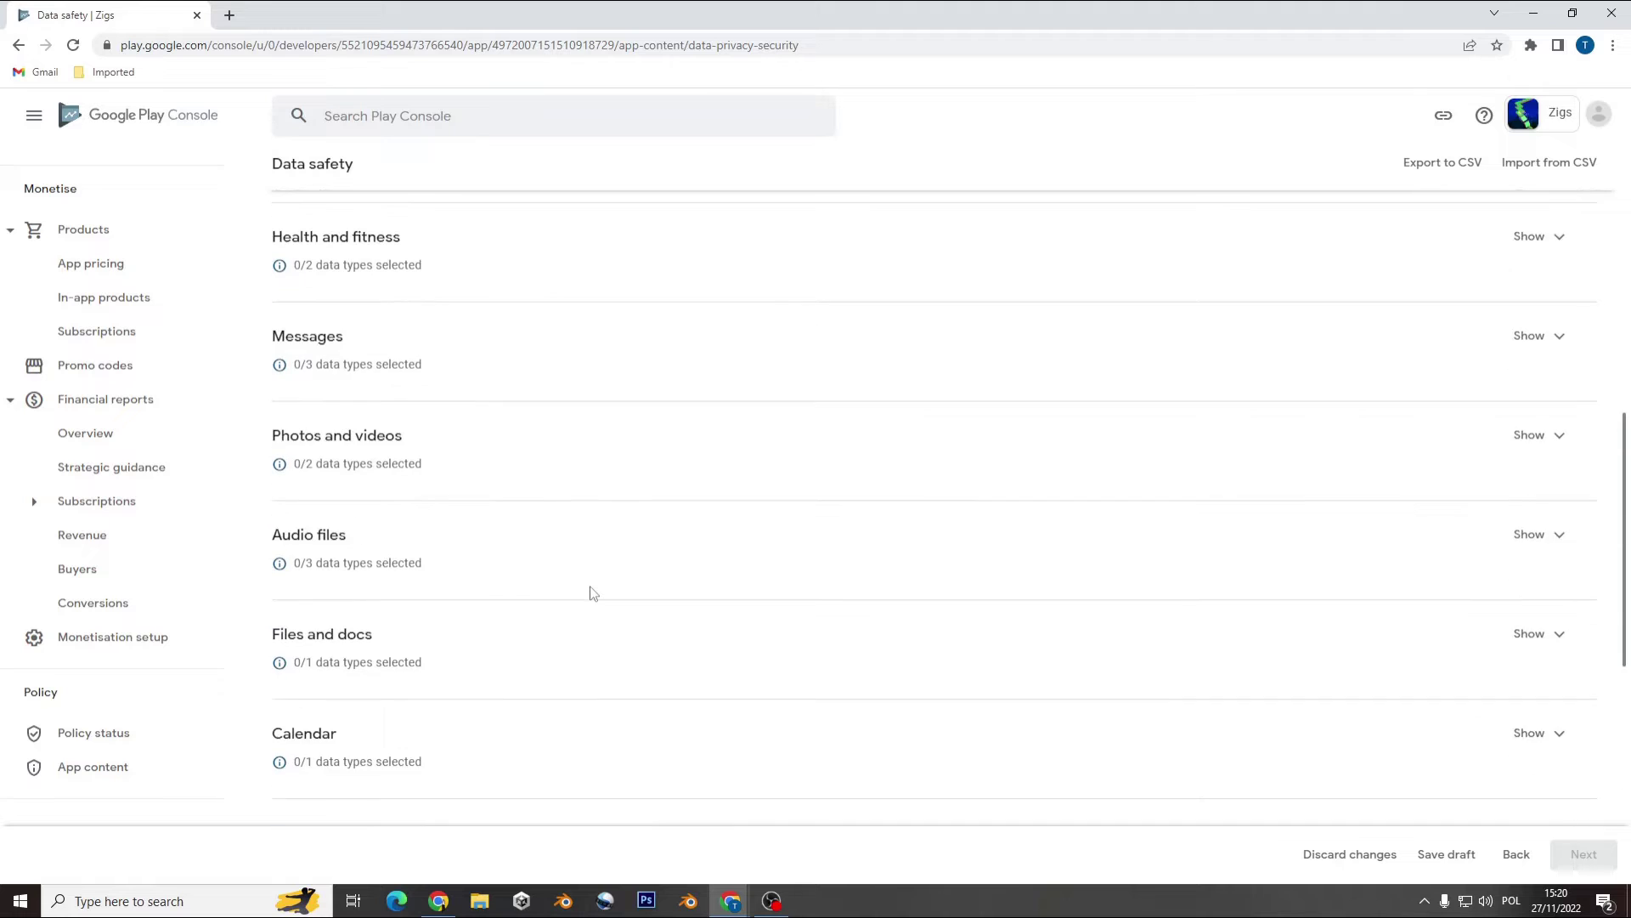
pyautogui.click(732, 899)
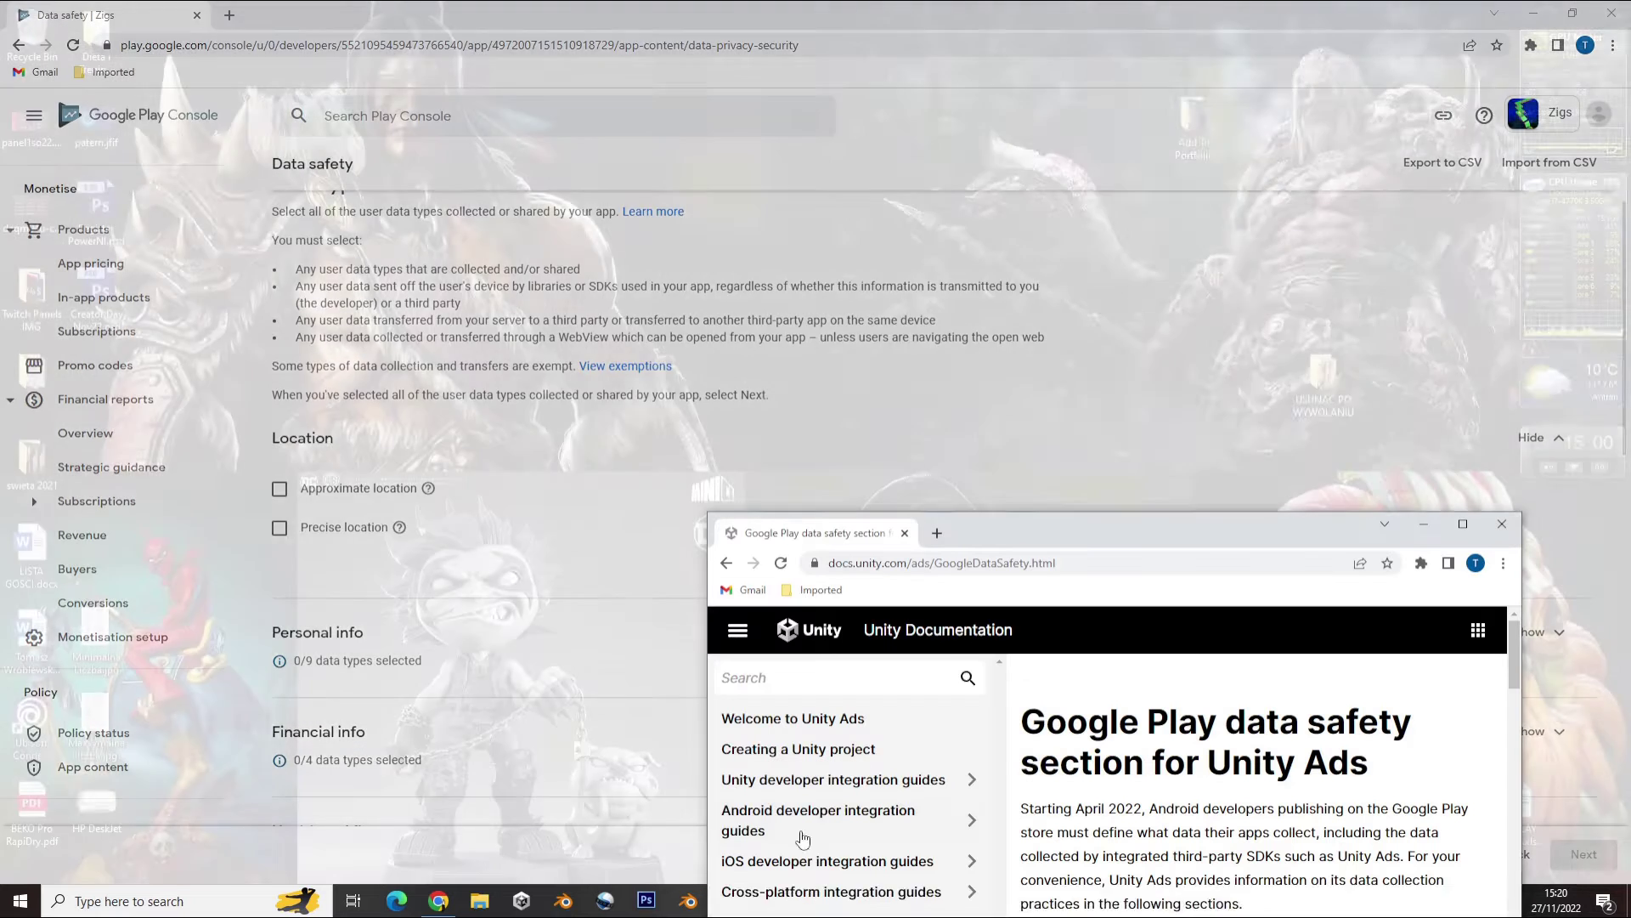
pyautogui.click(821, 820)
# - Maximize the Unity docs and read the Unity Ads tables for app activity, app info and device IDs
pyautogui.click(1474, 530)
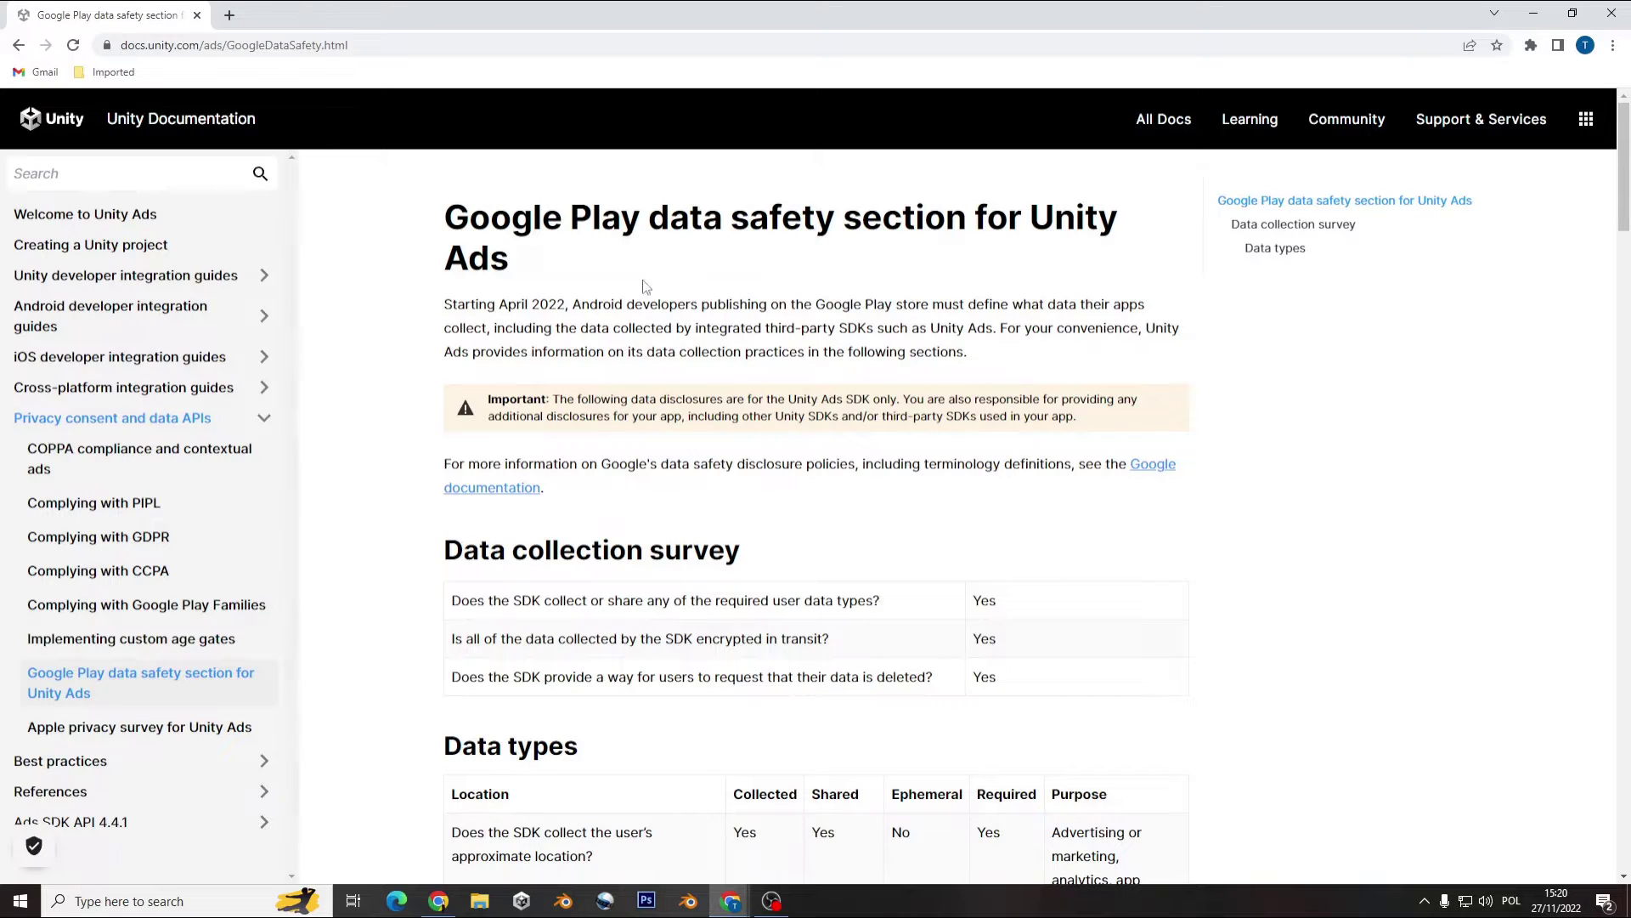
pyautogui.scroll(-2, 816, 458)
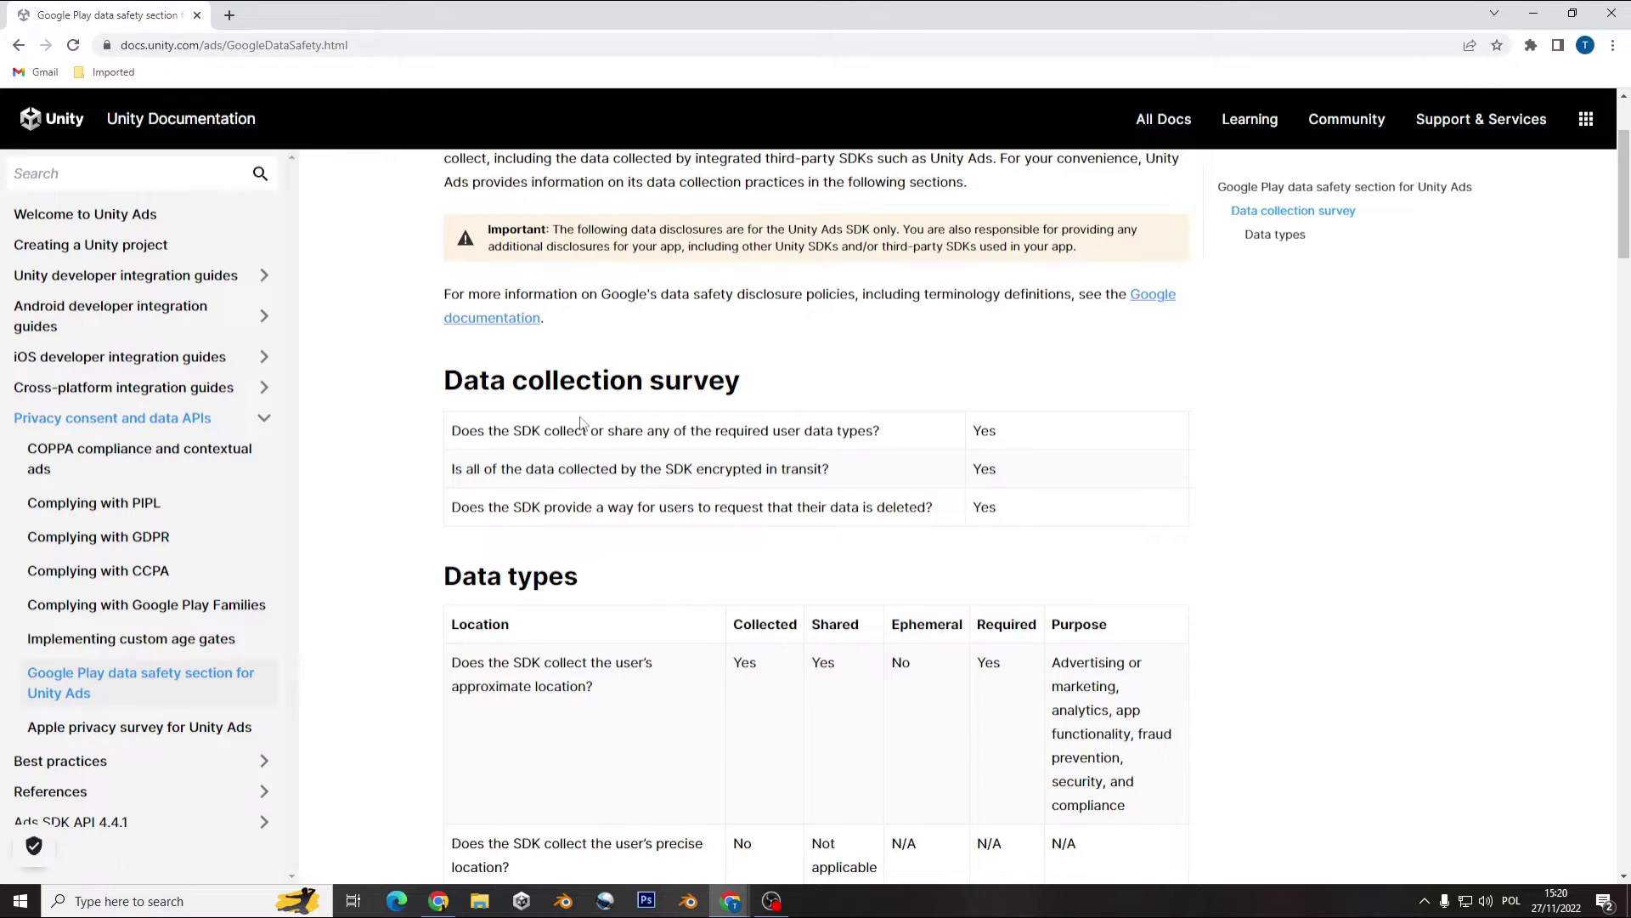
pyautogui.scroll(-1, 593, 448)
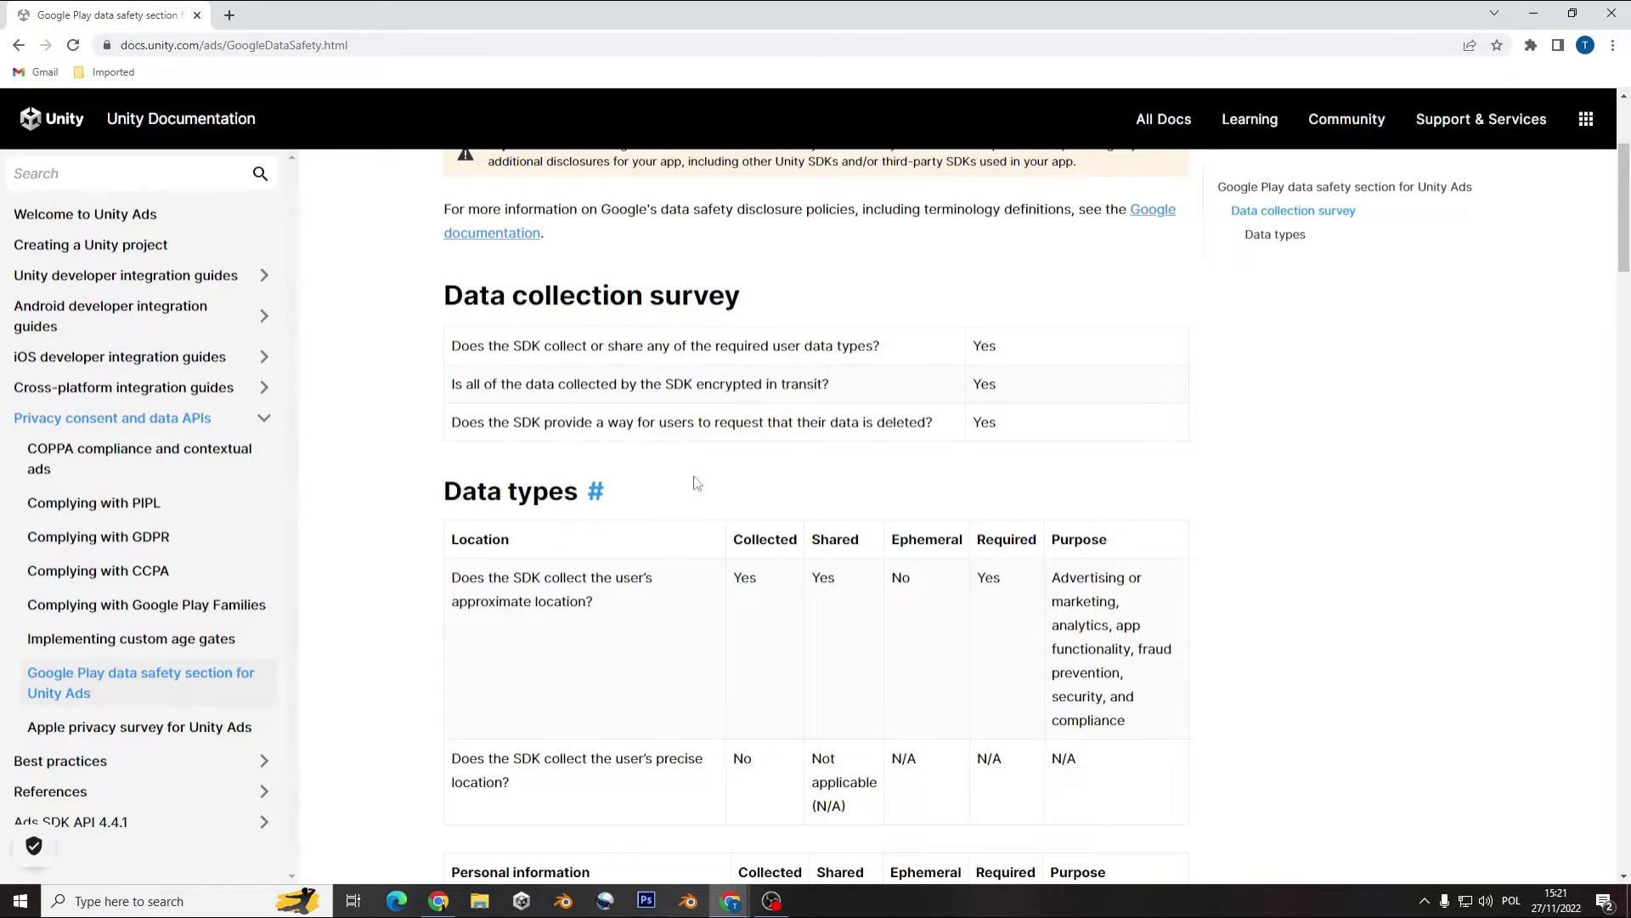
pyautogui.scroll(-1, 696, 484)
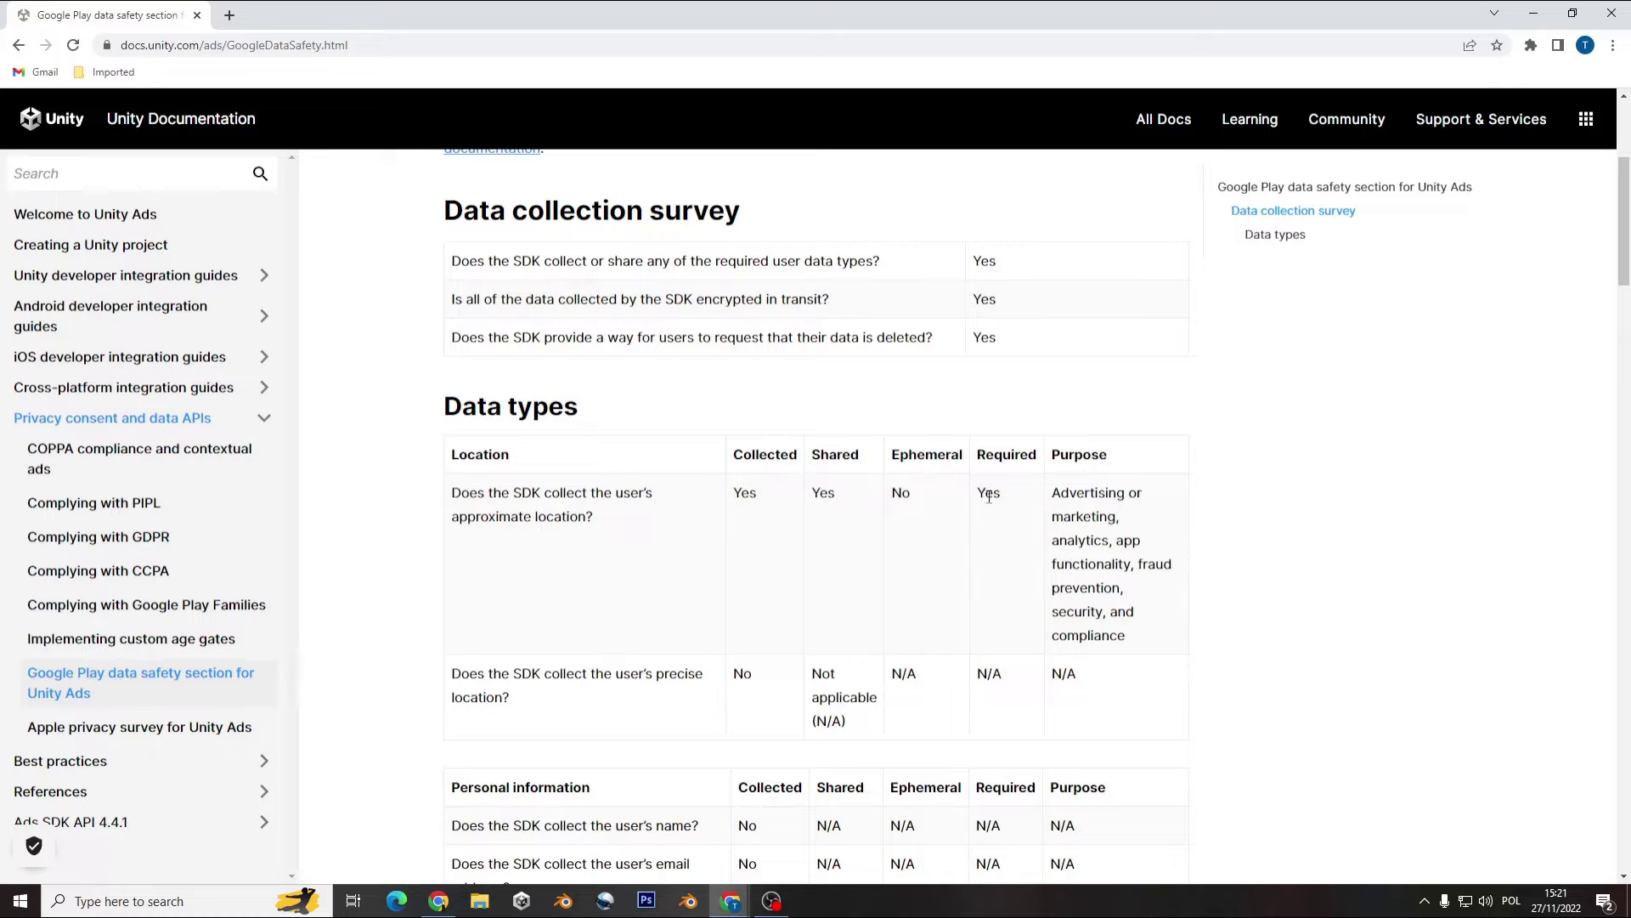
pyautogui.scroll(-10, 1026, 514)
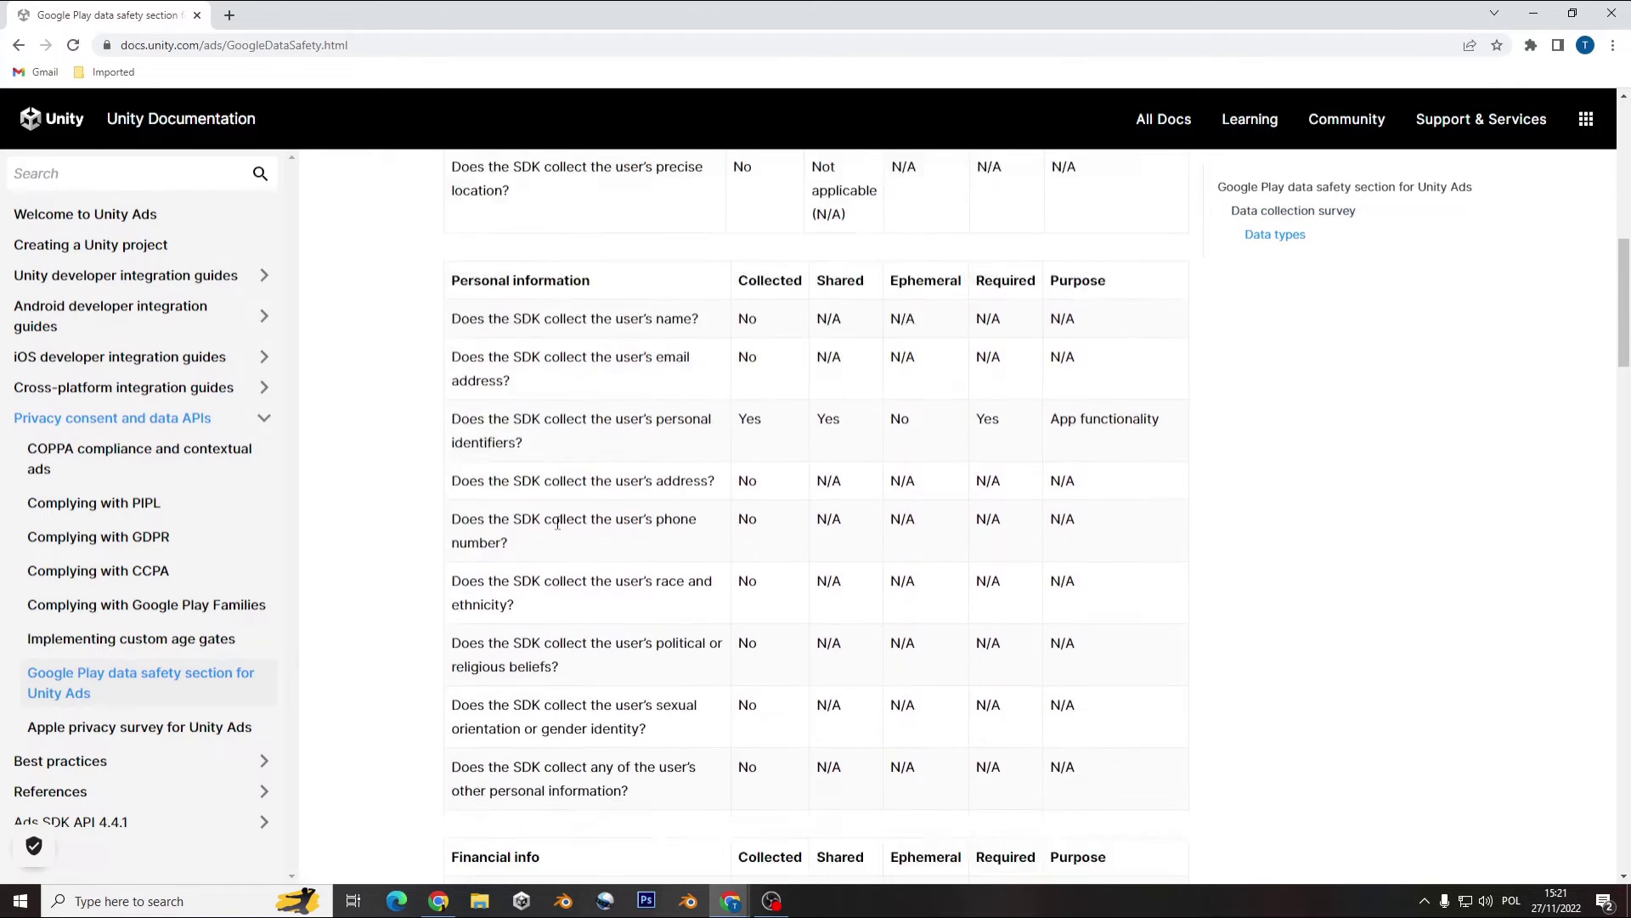
pyautogui.scroll(-6, 557, 523)
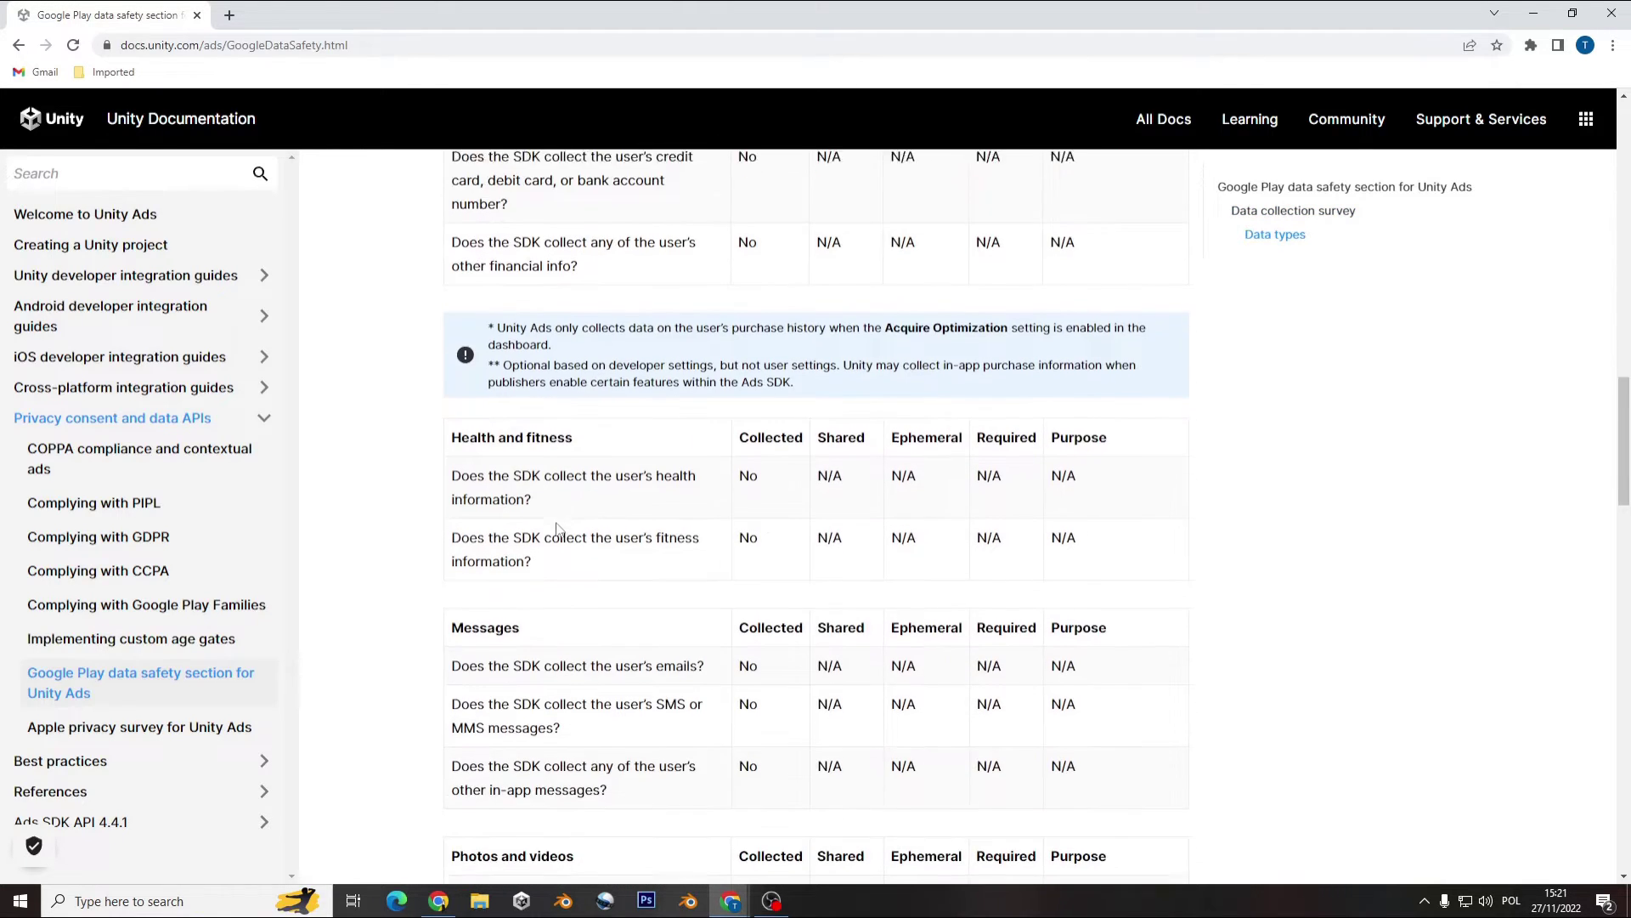
pyautogui.scroll(-3, 558, 531)
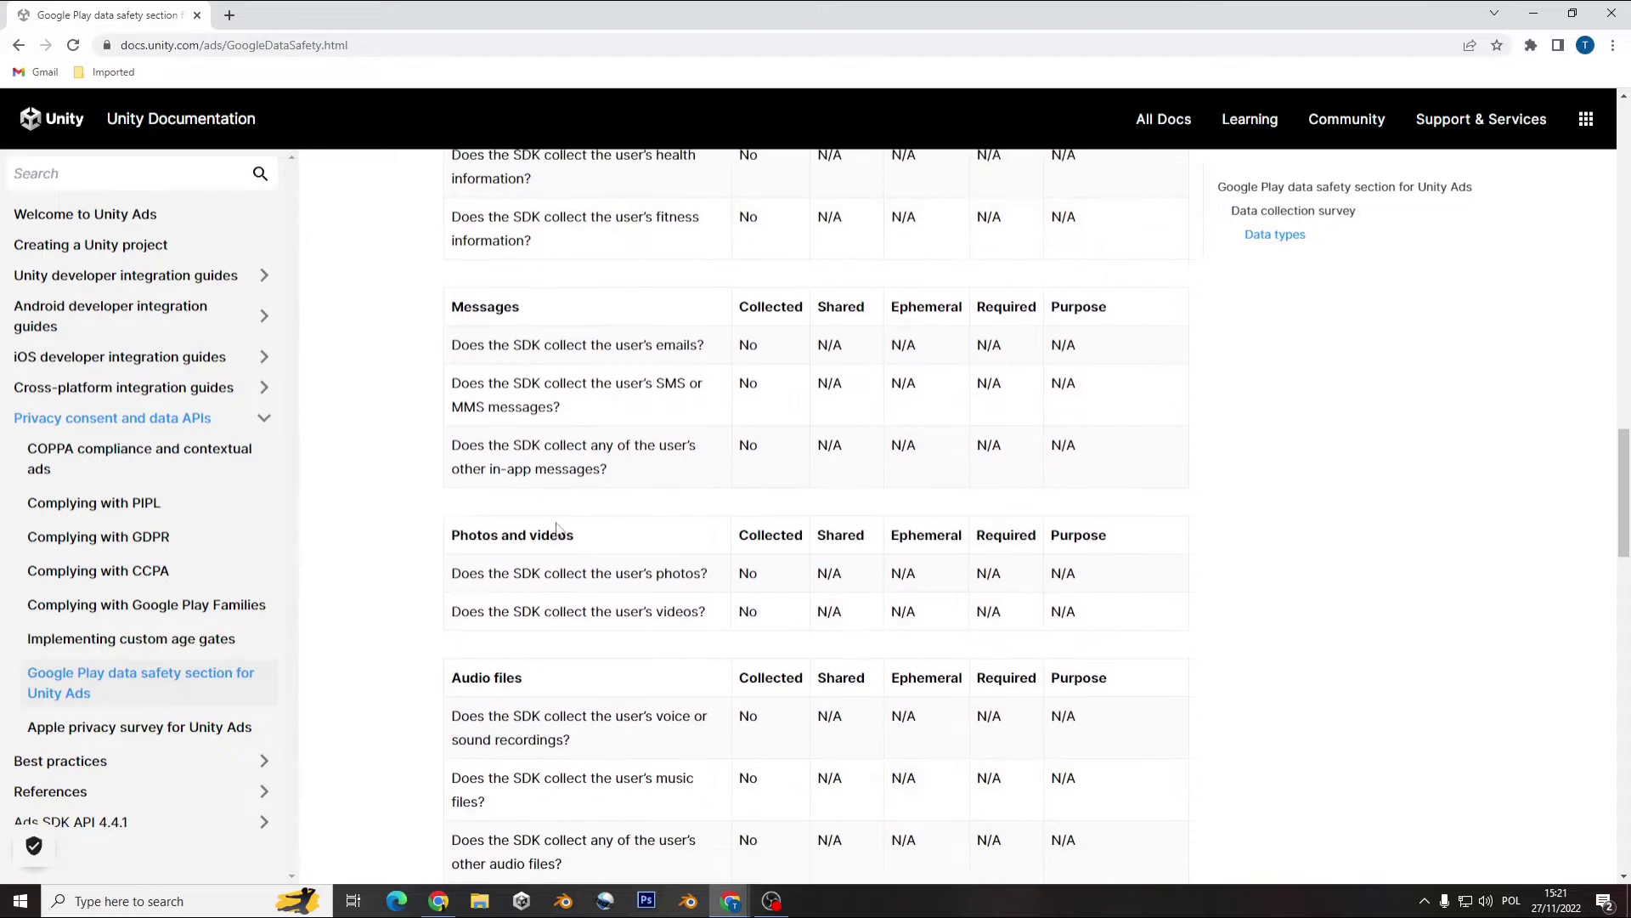
pyautogui.scroll(-6, 558, 523)
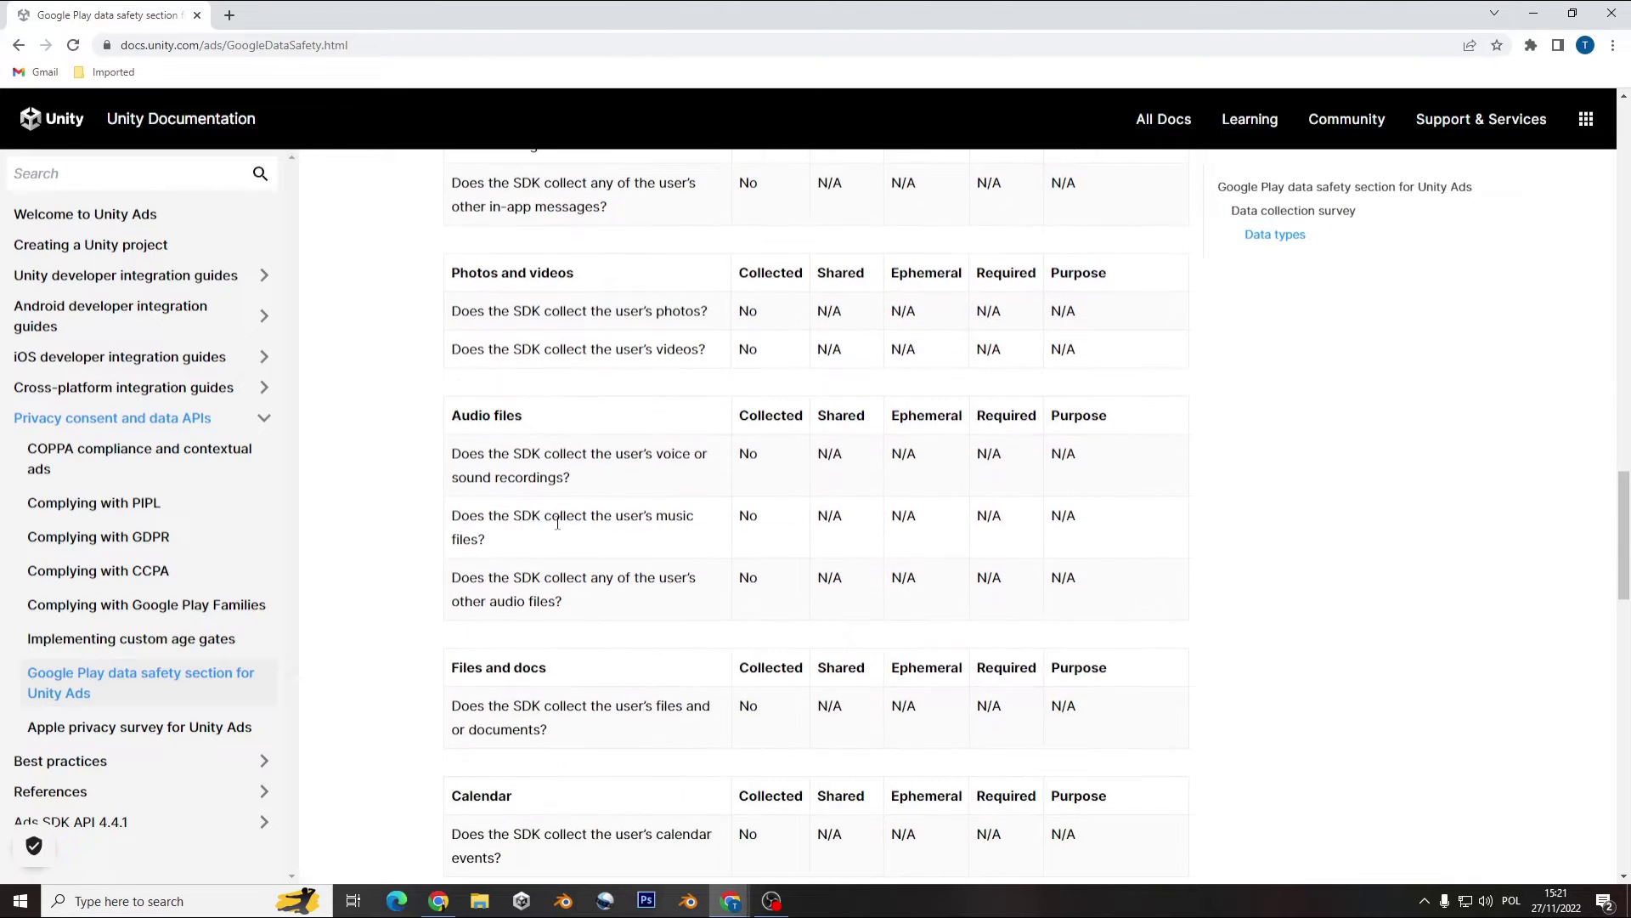
pyautogui.scroll(-3, 559, 529)
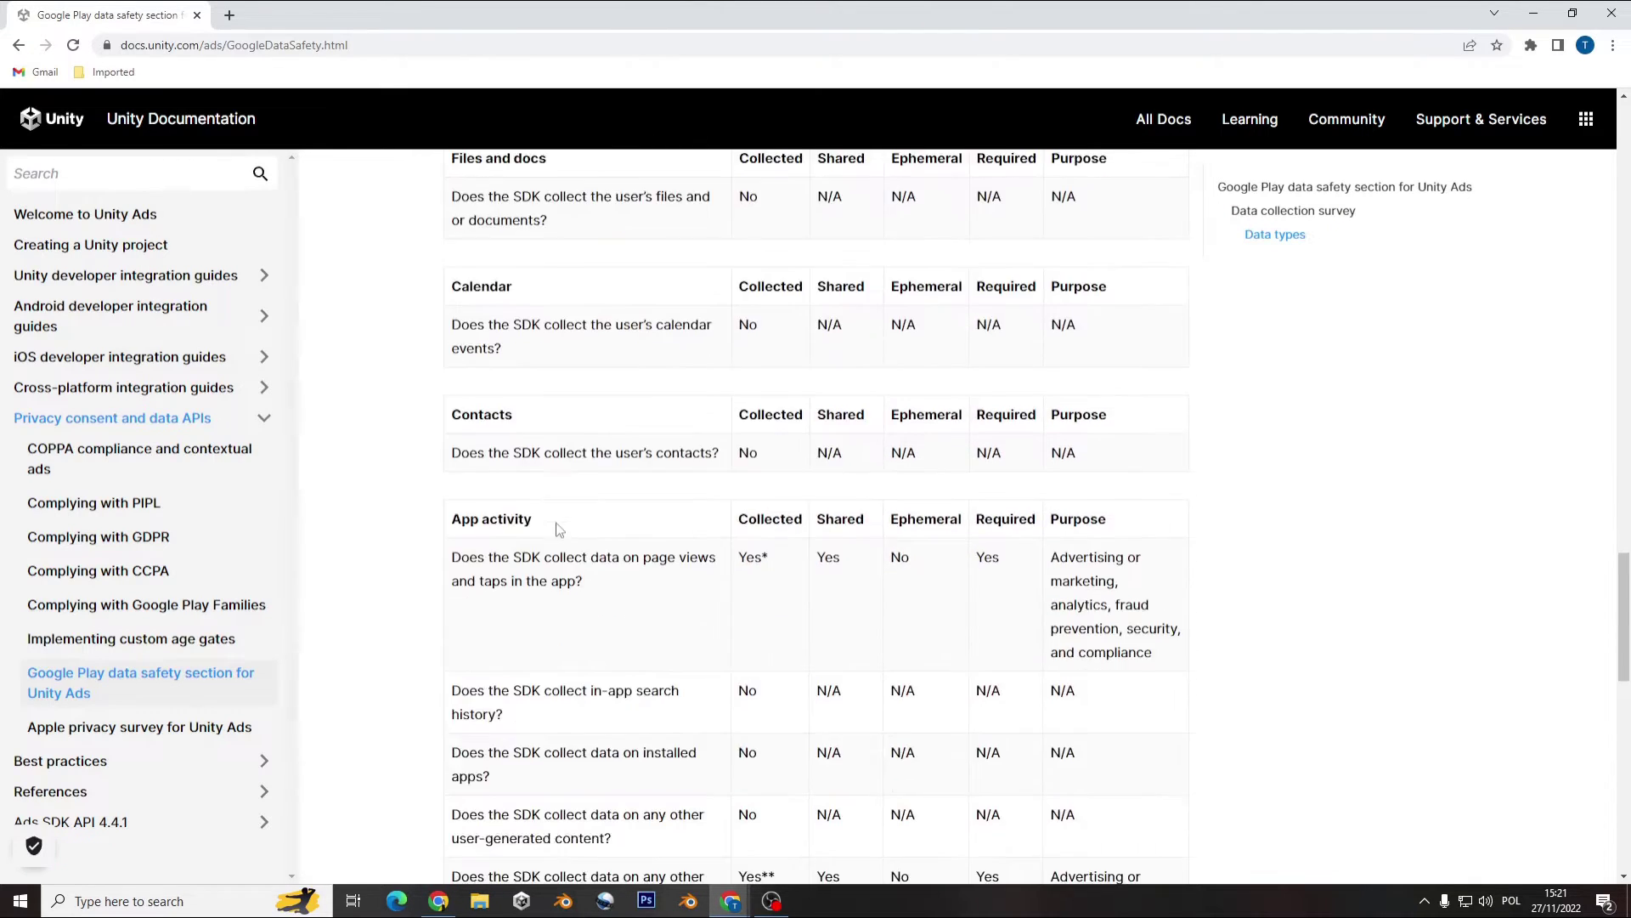
pyautogui.scroll(-10, 557, 530)
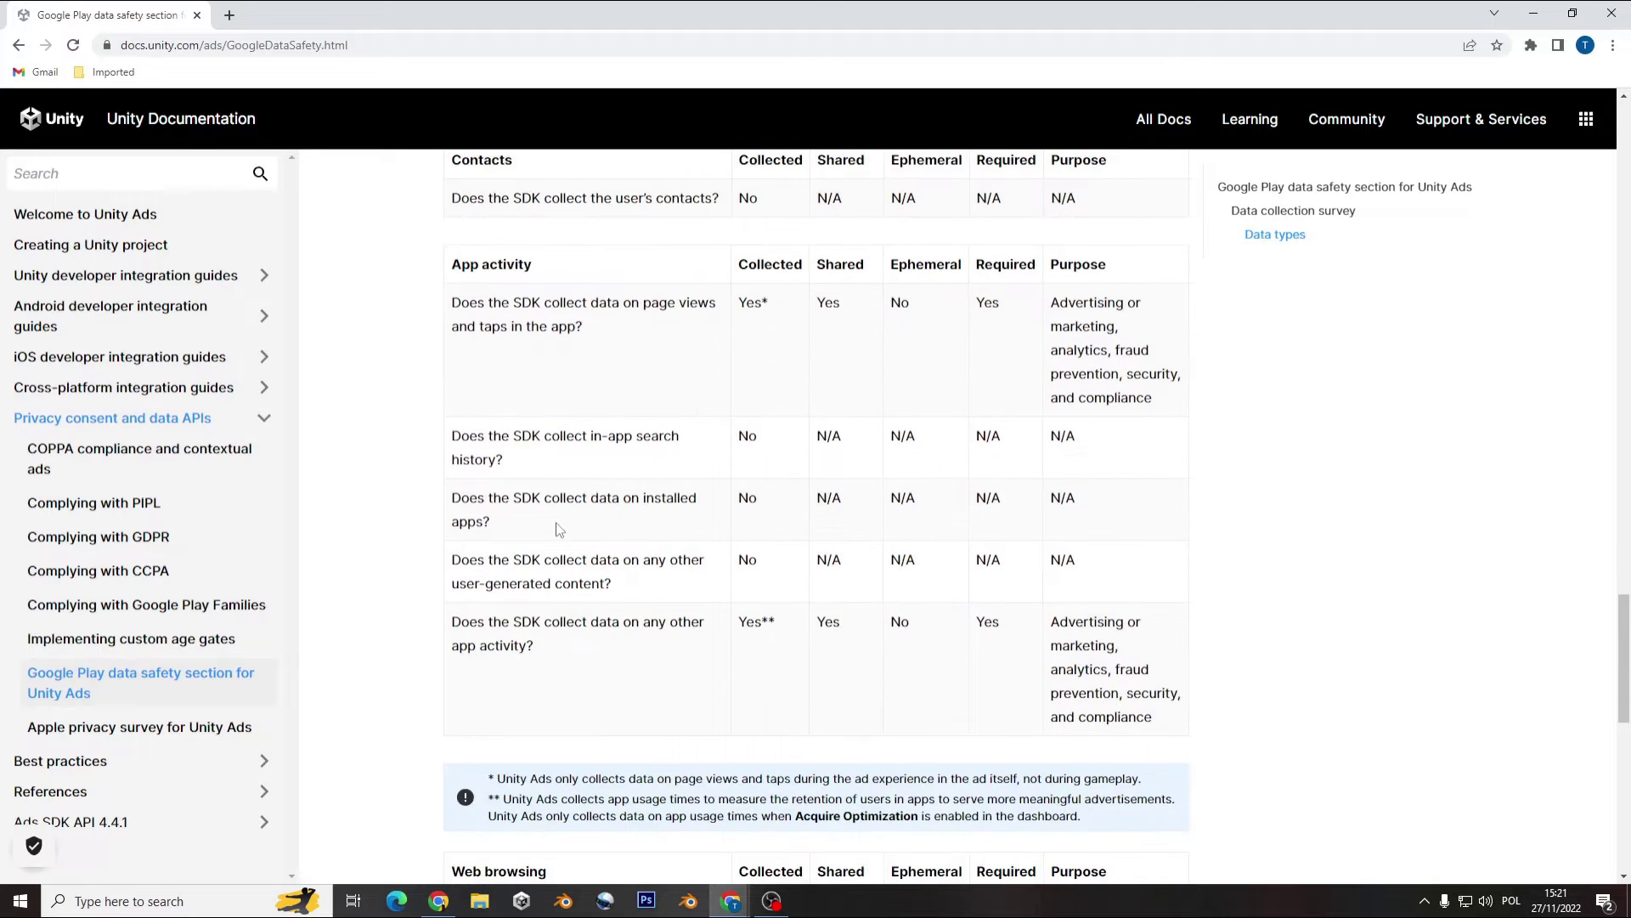
pyautogui.scroll(-4, 557, 529)
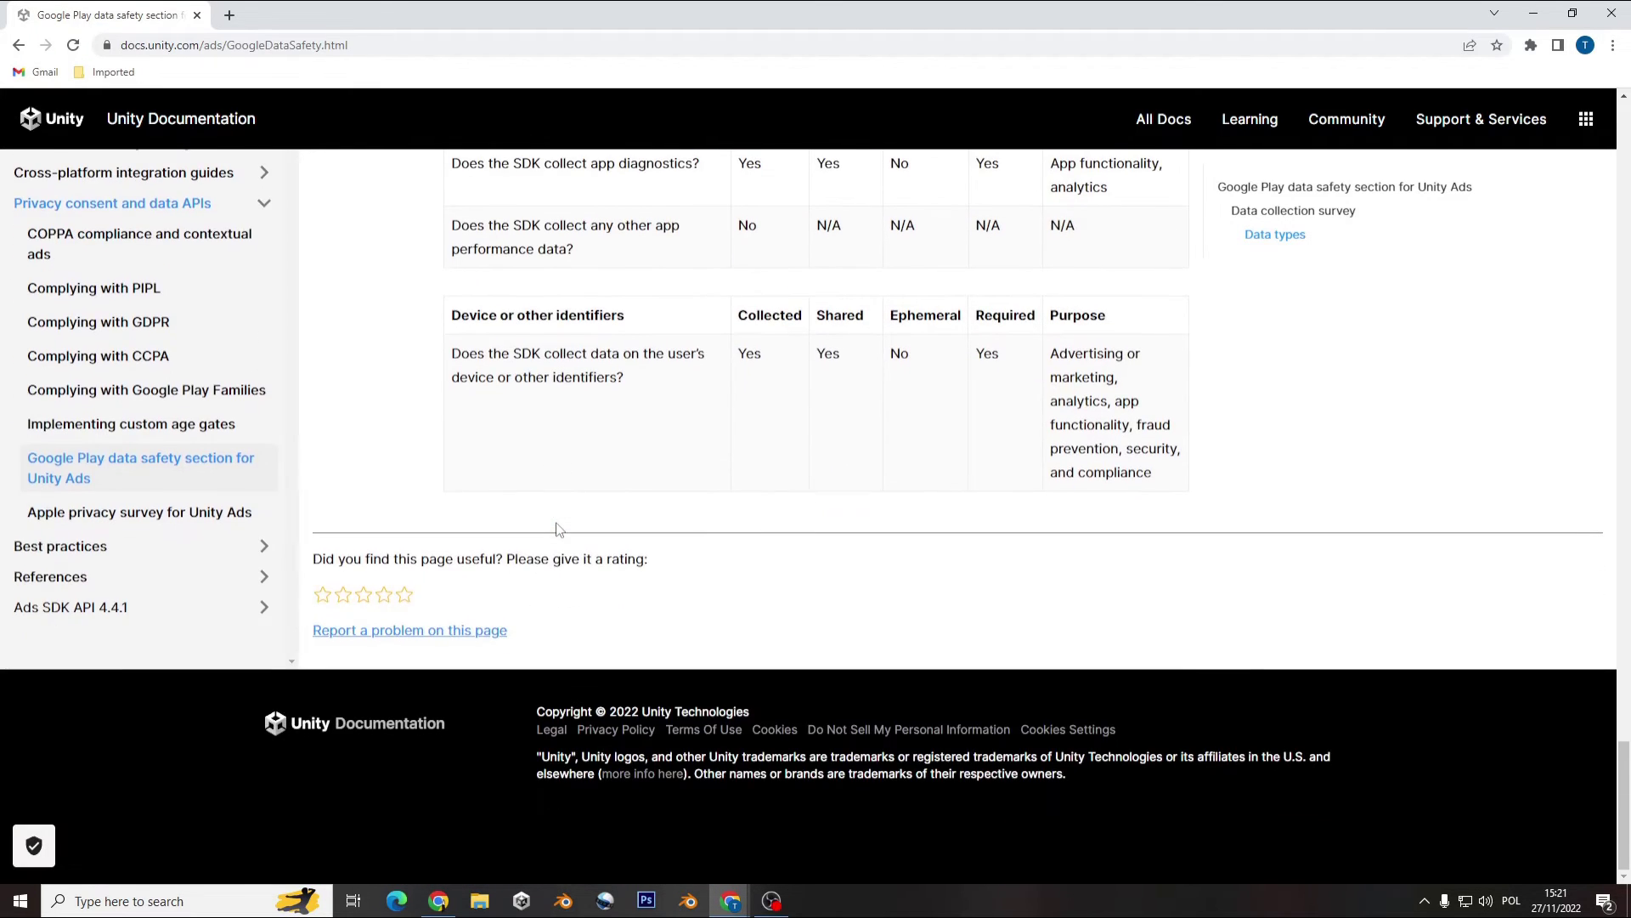
pyautogui.scroll(6, 557, 530)
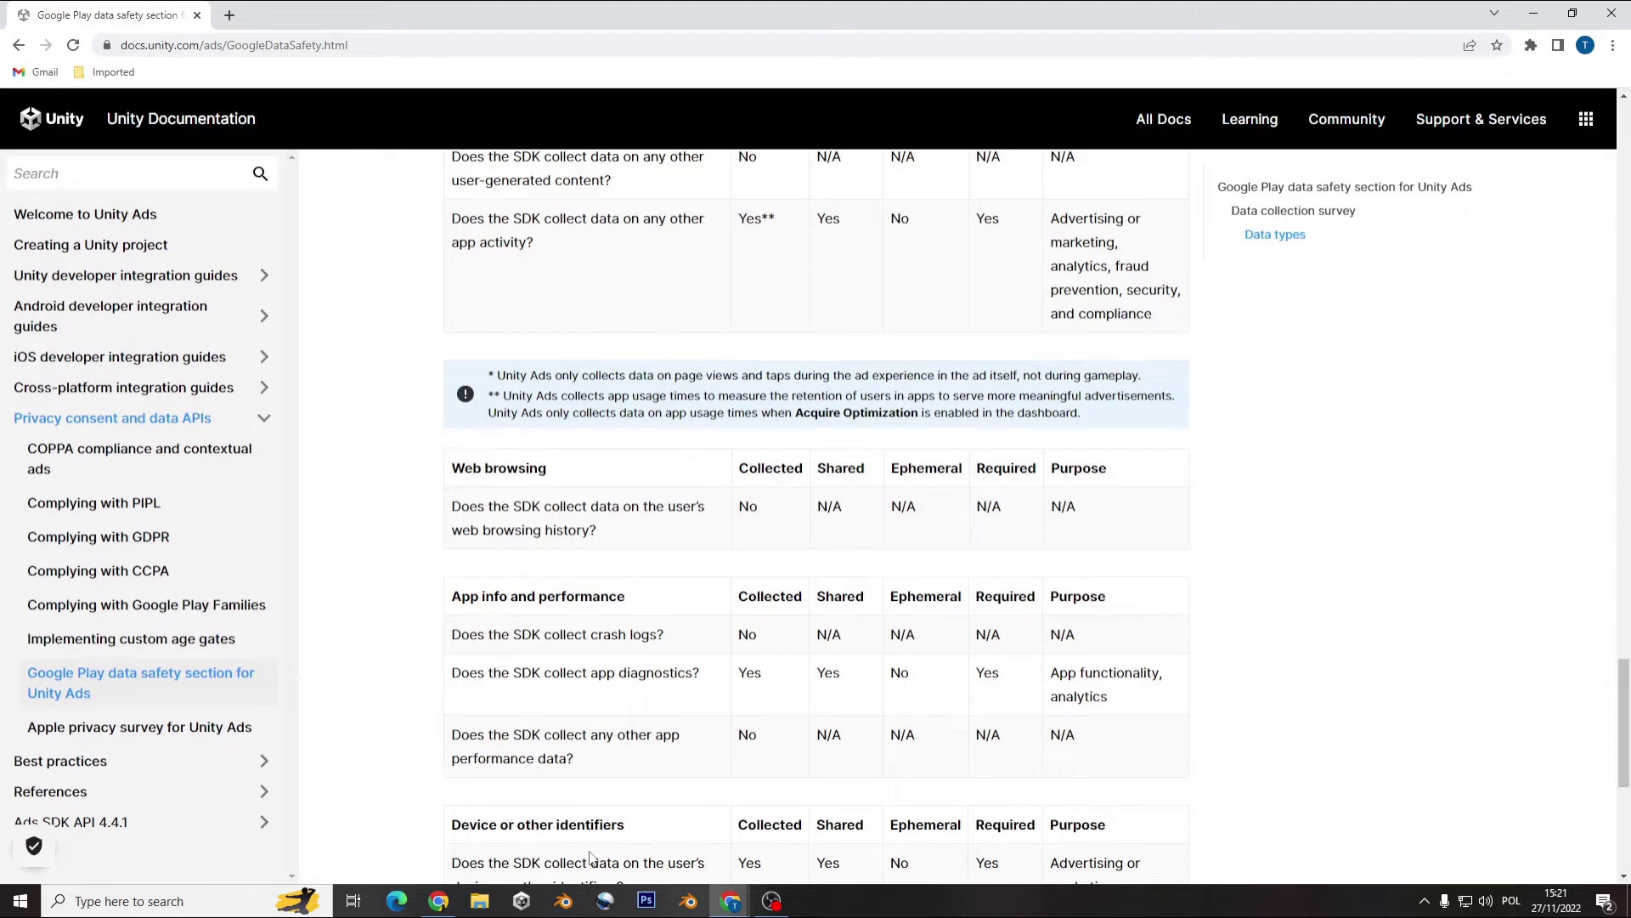
# - Dock the Zigs Data safety form and the Unity docs side by side
pyautogui.moveTo(730, 900)
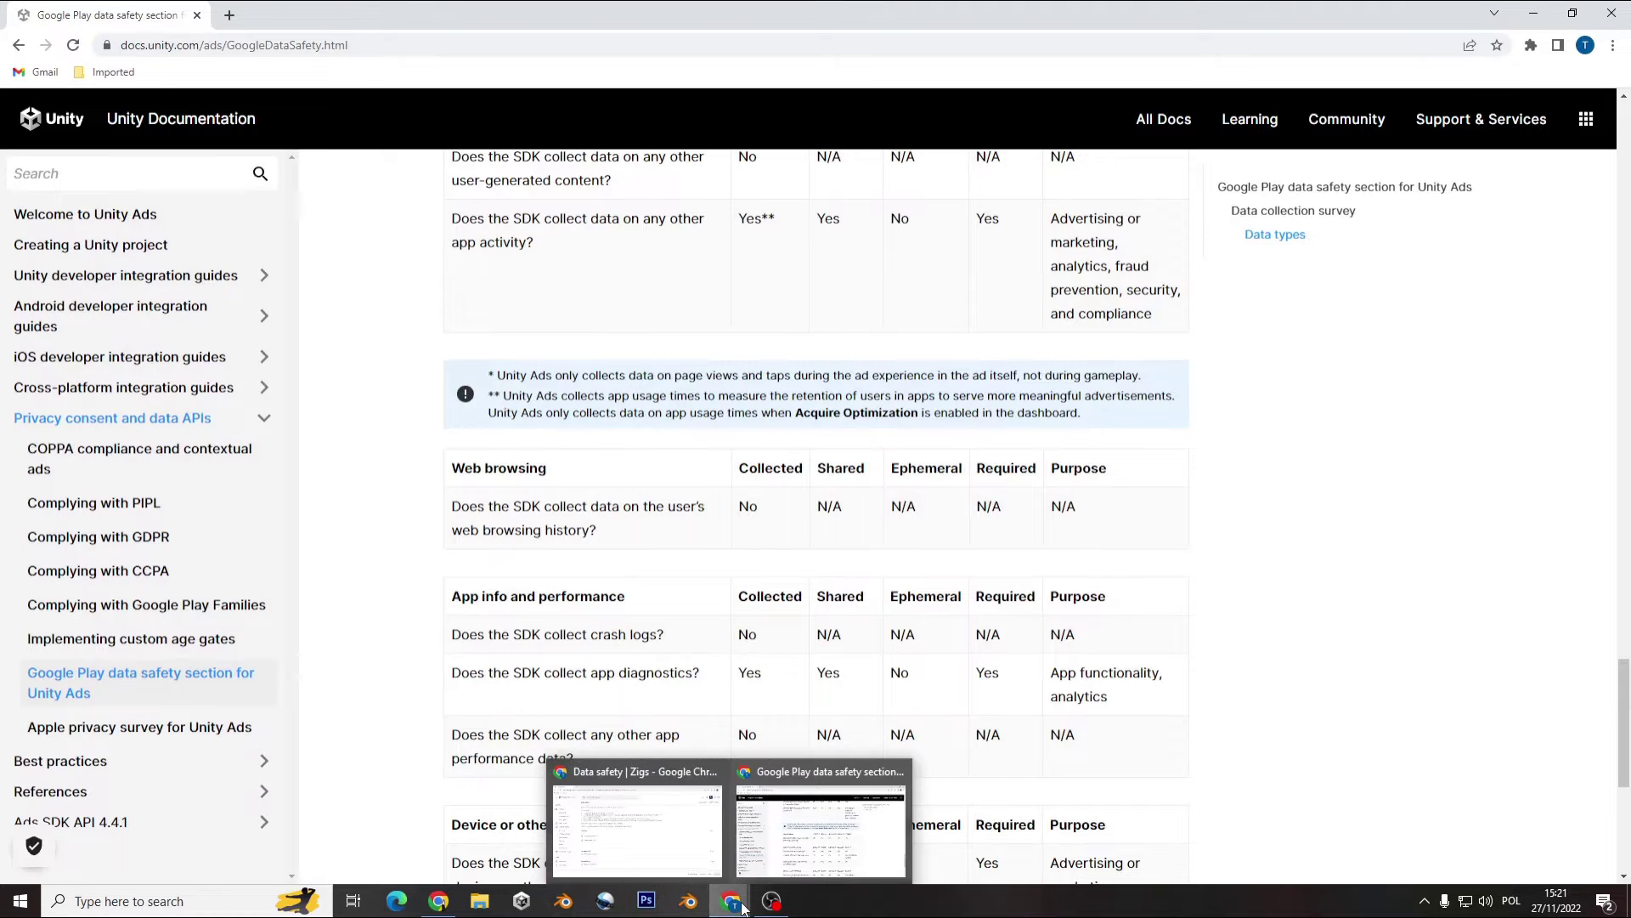
pyautogui.click(690, 861)
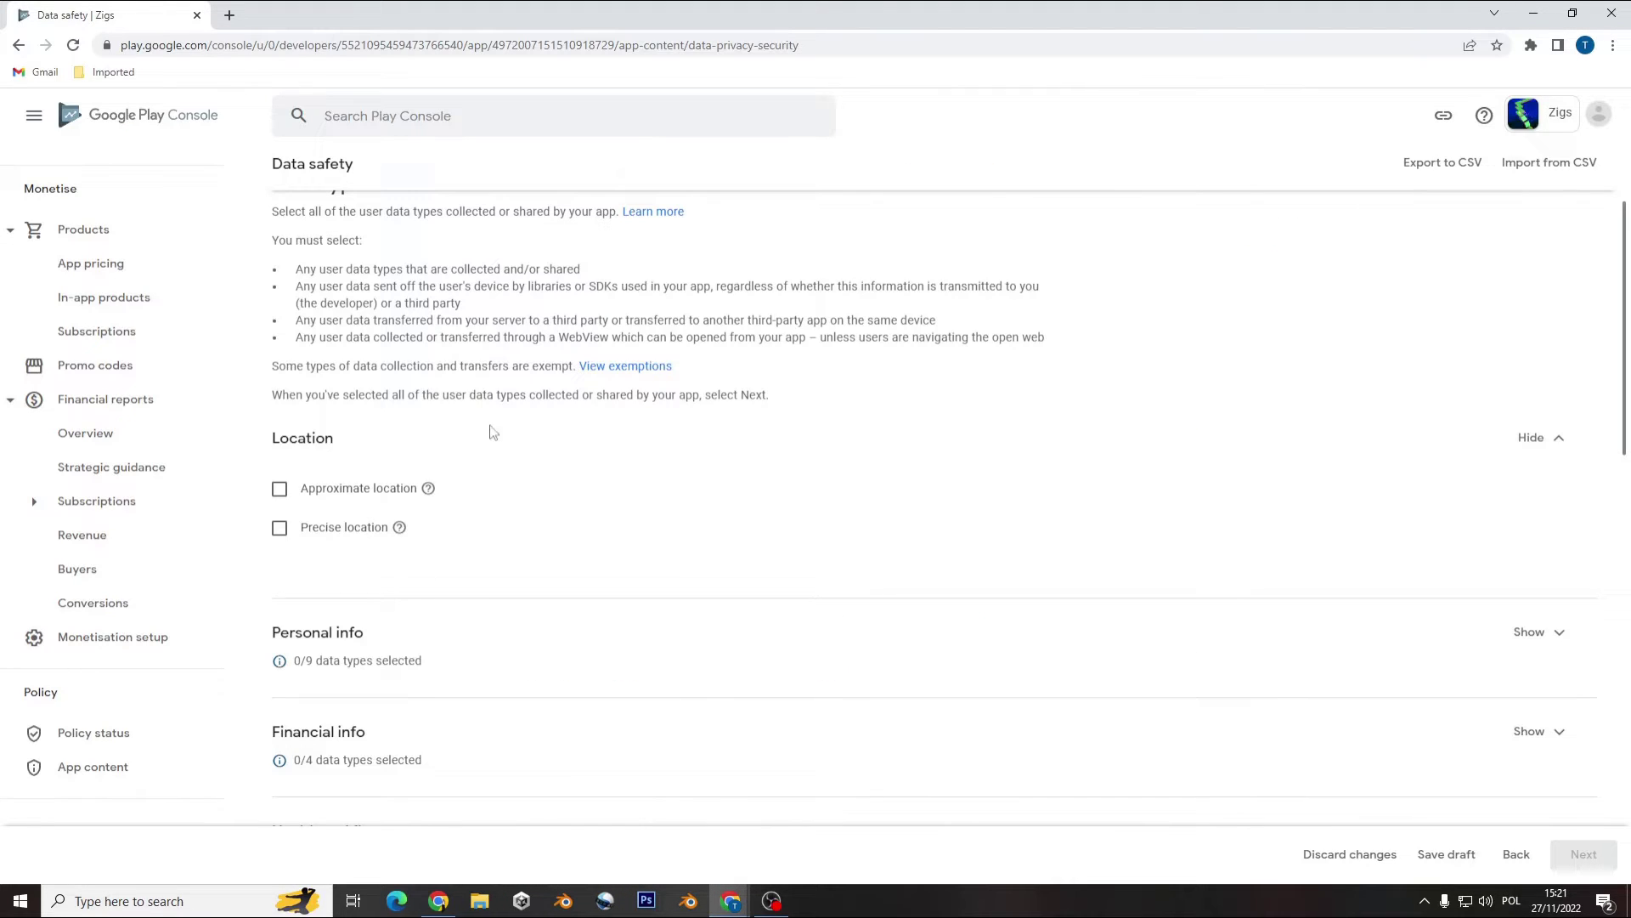
pyautogui.moveTo(884, 11); pyautogui.dragTo(3, 204)
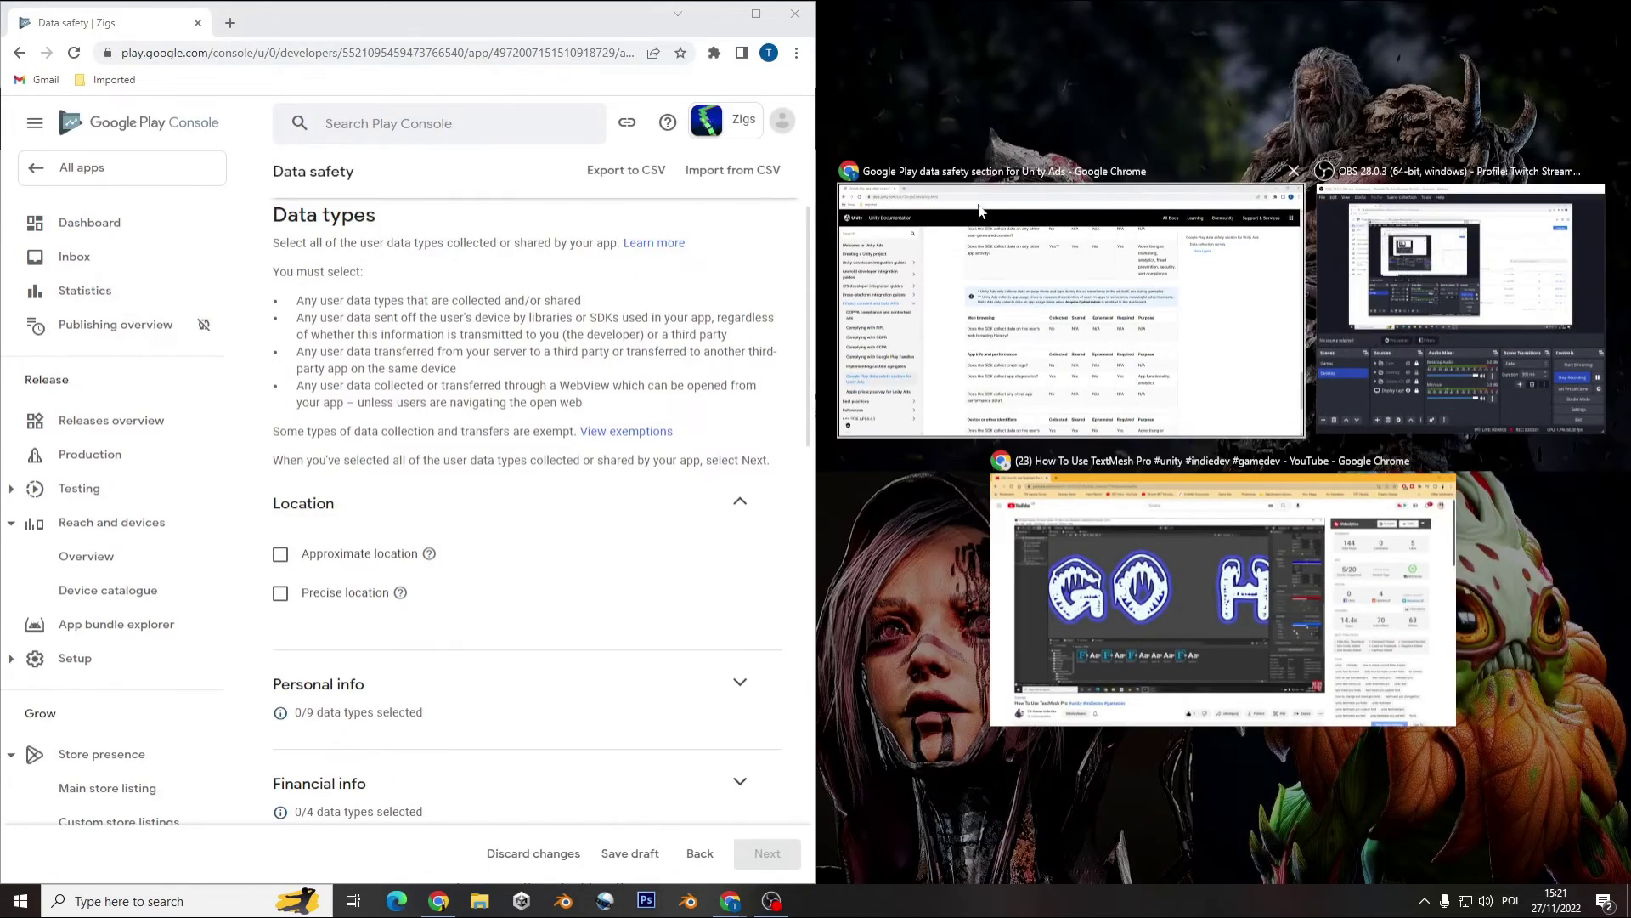
pyautogui.click(990, 214)
pyautogui.scroll(4, 1224, 539)
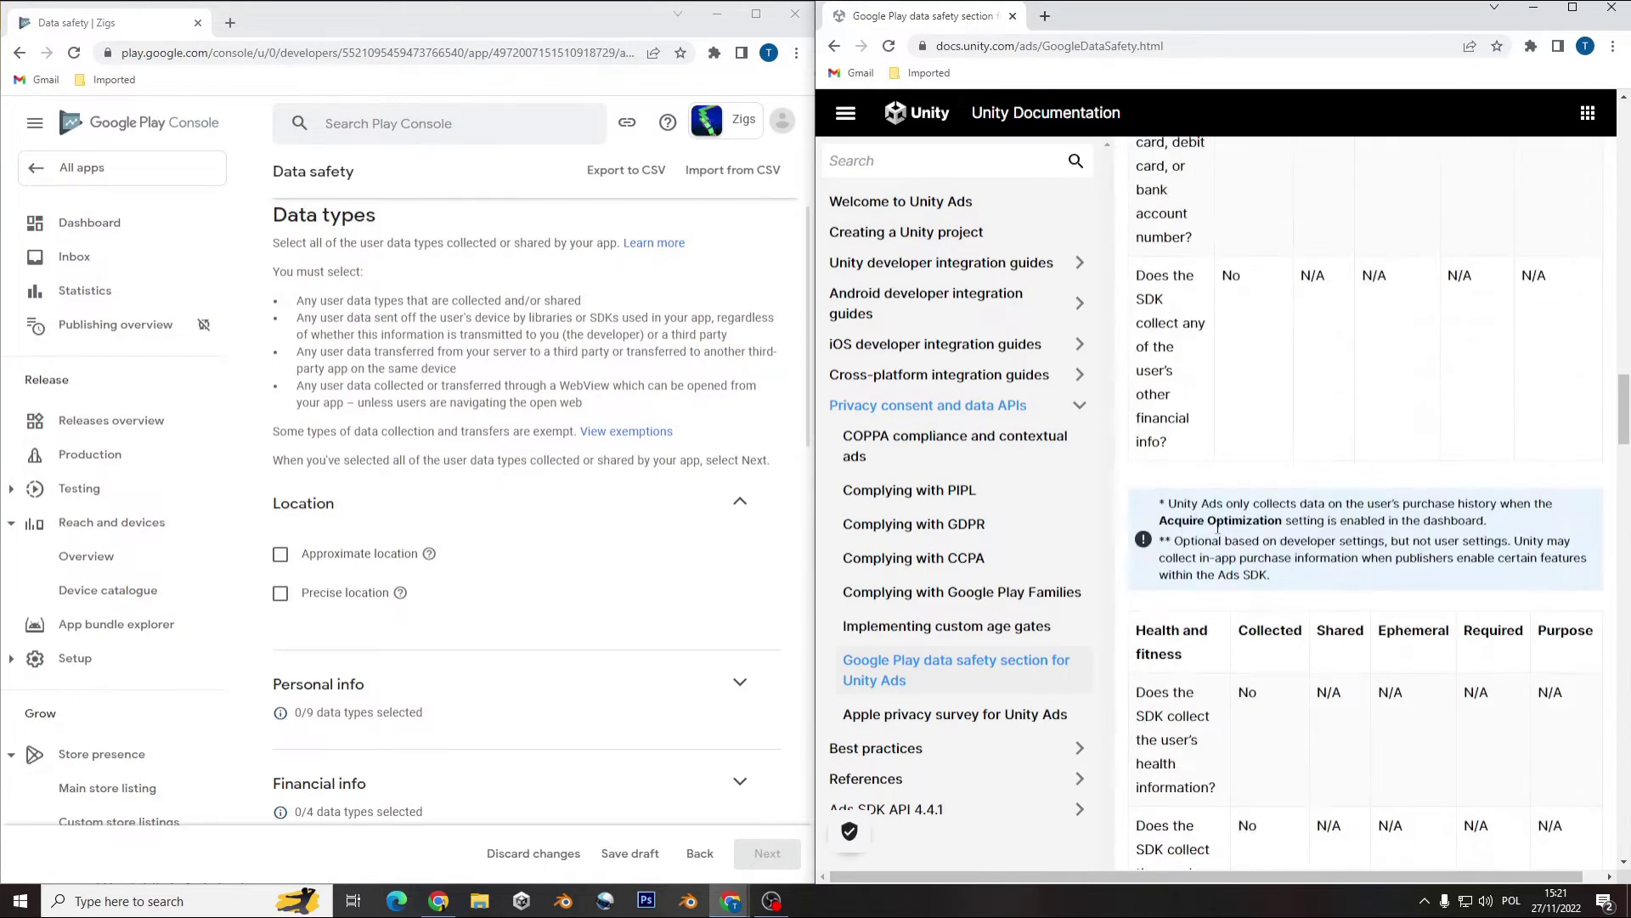
pyautogui.scroll(15, 1225, 539)
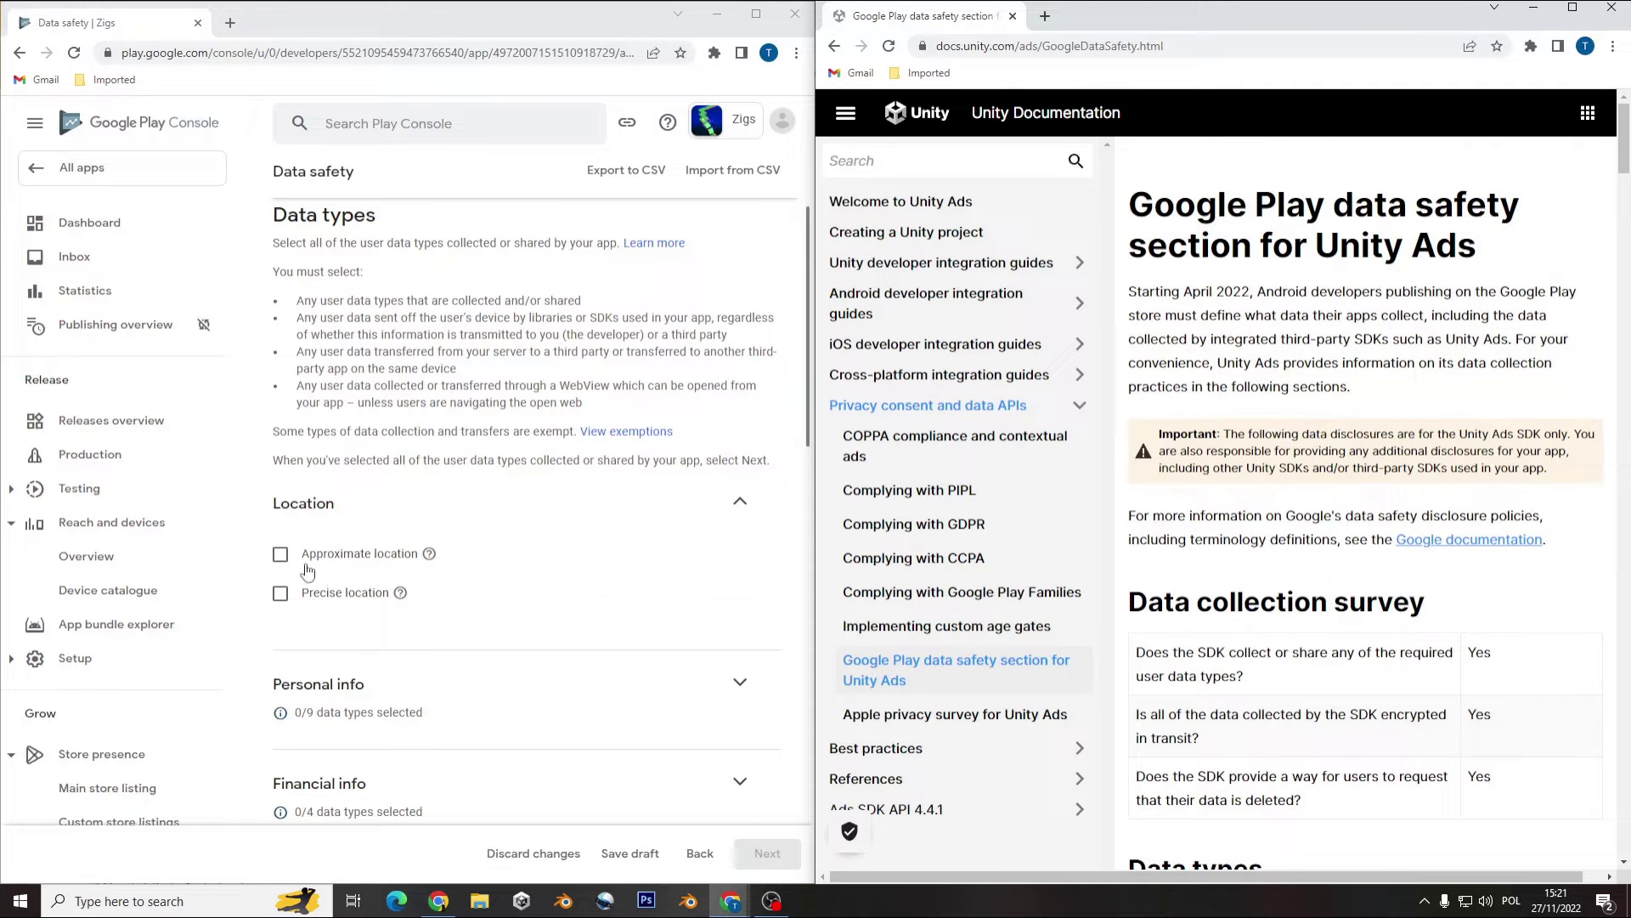
# - Tick Approximate location and Device or other IDs as collected data types
pyautogui.click(281, 561)
pyautogui.scroll(-6, 574, 577)
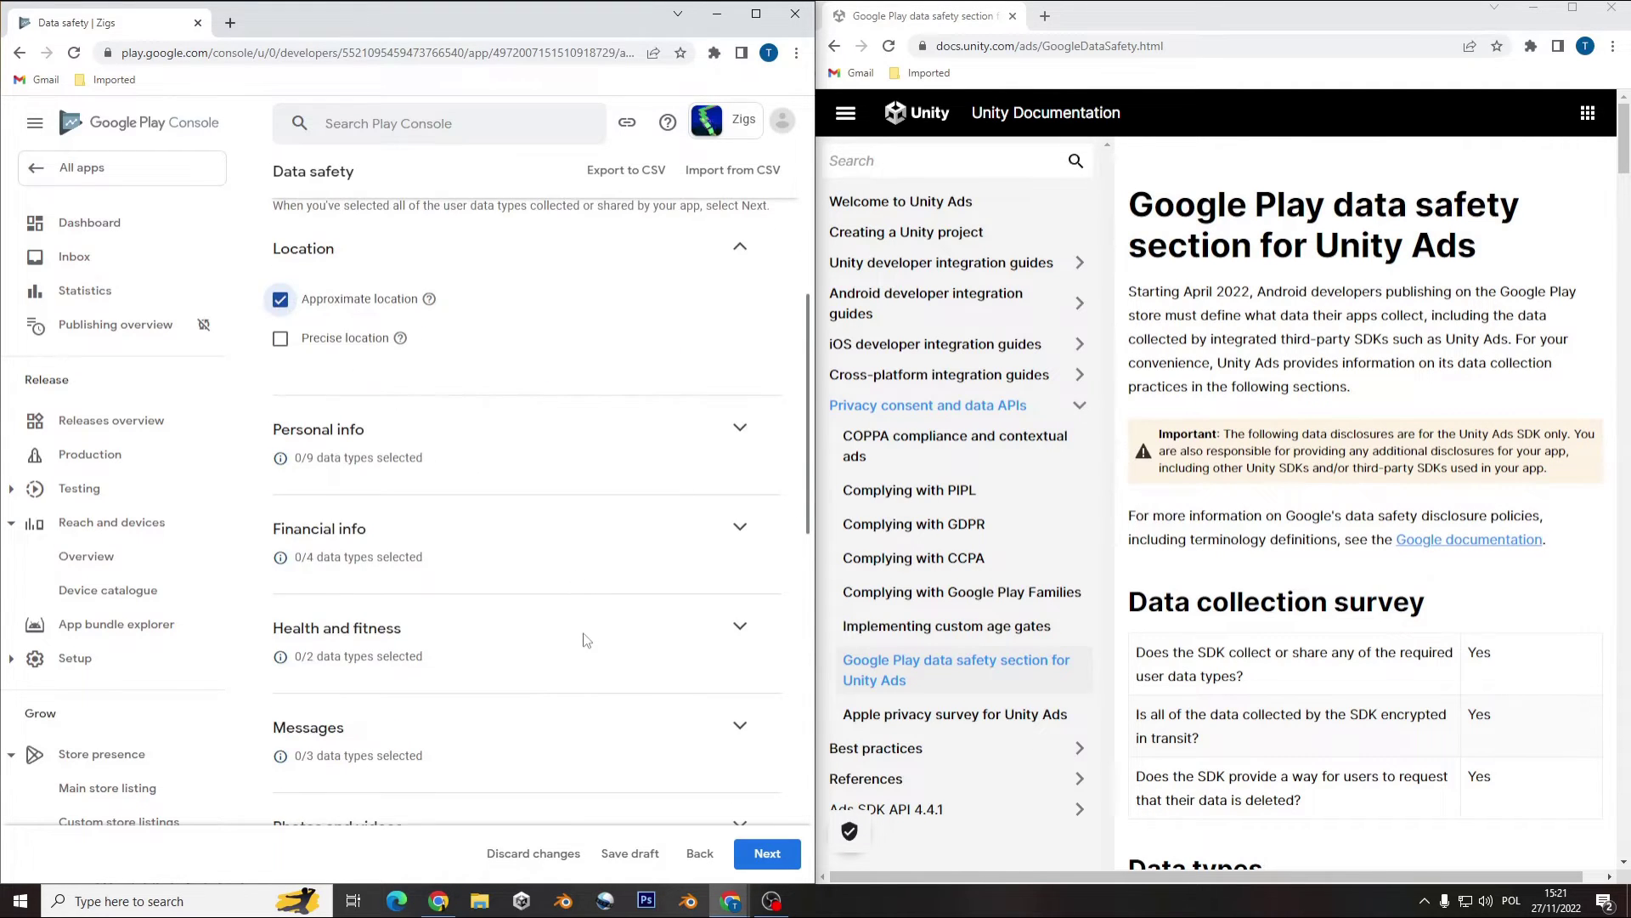
pyautogui.scroll(-9, 584, 640)
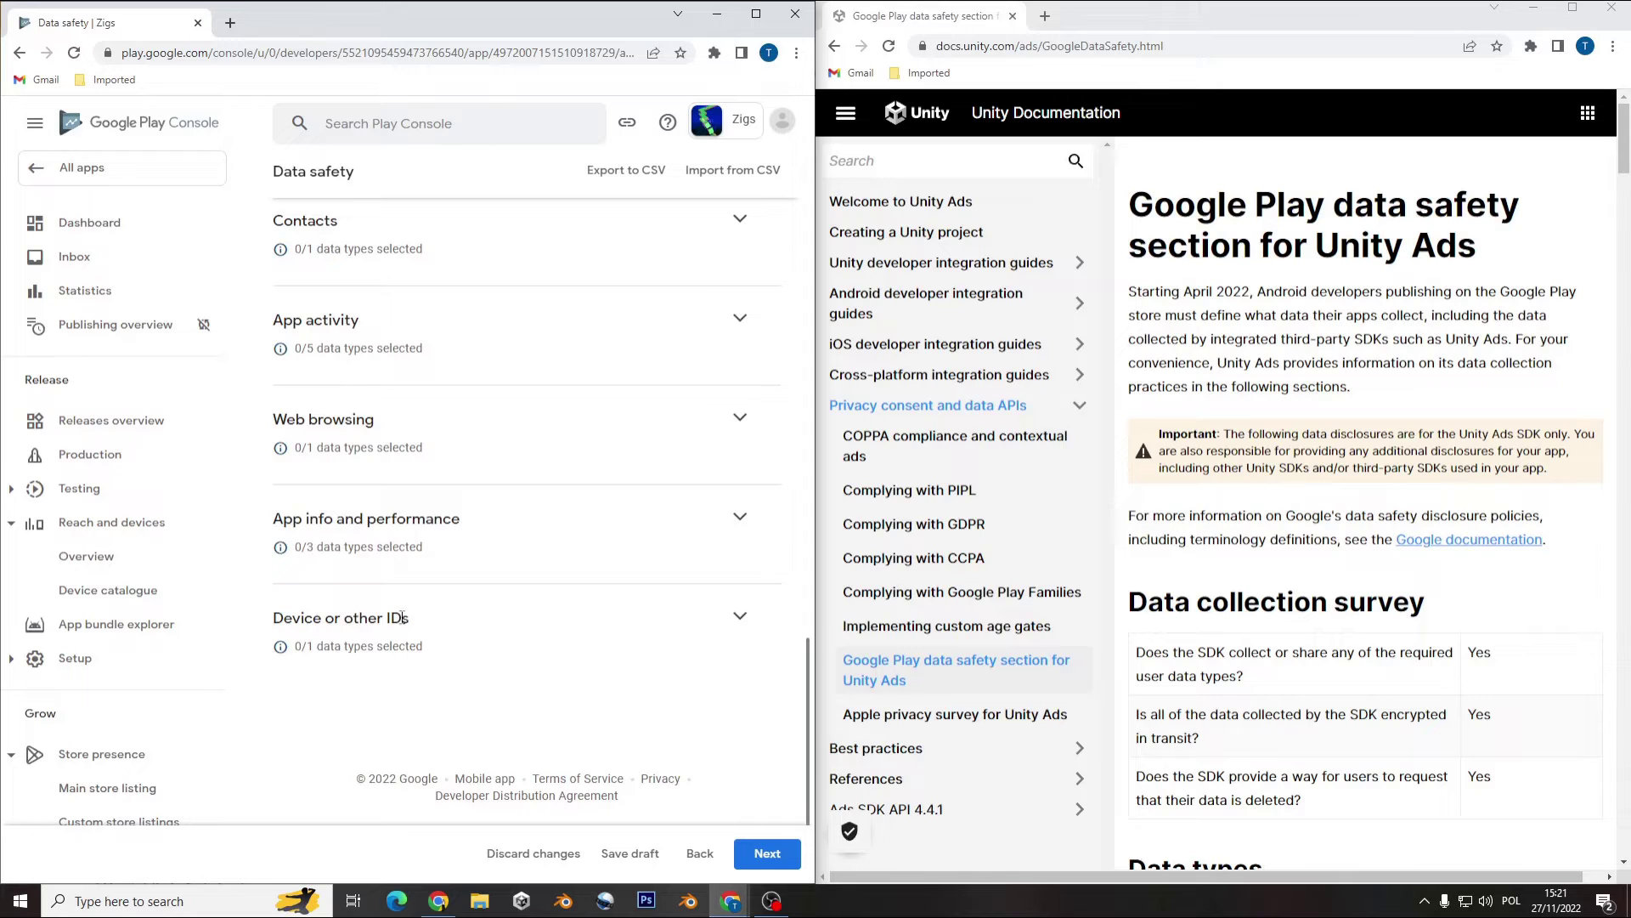
pyautogui.click(739, 615)
pyautogui.click(280, 626)
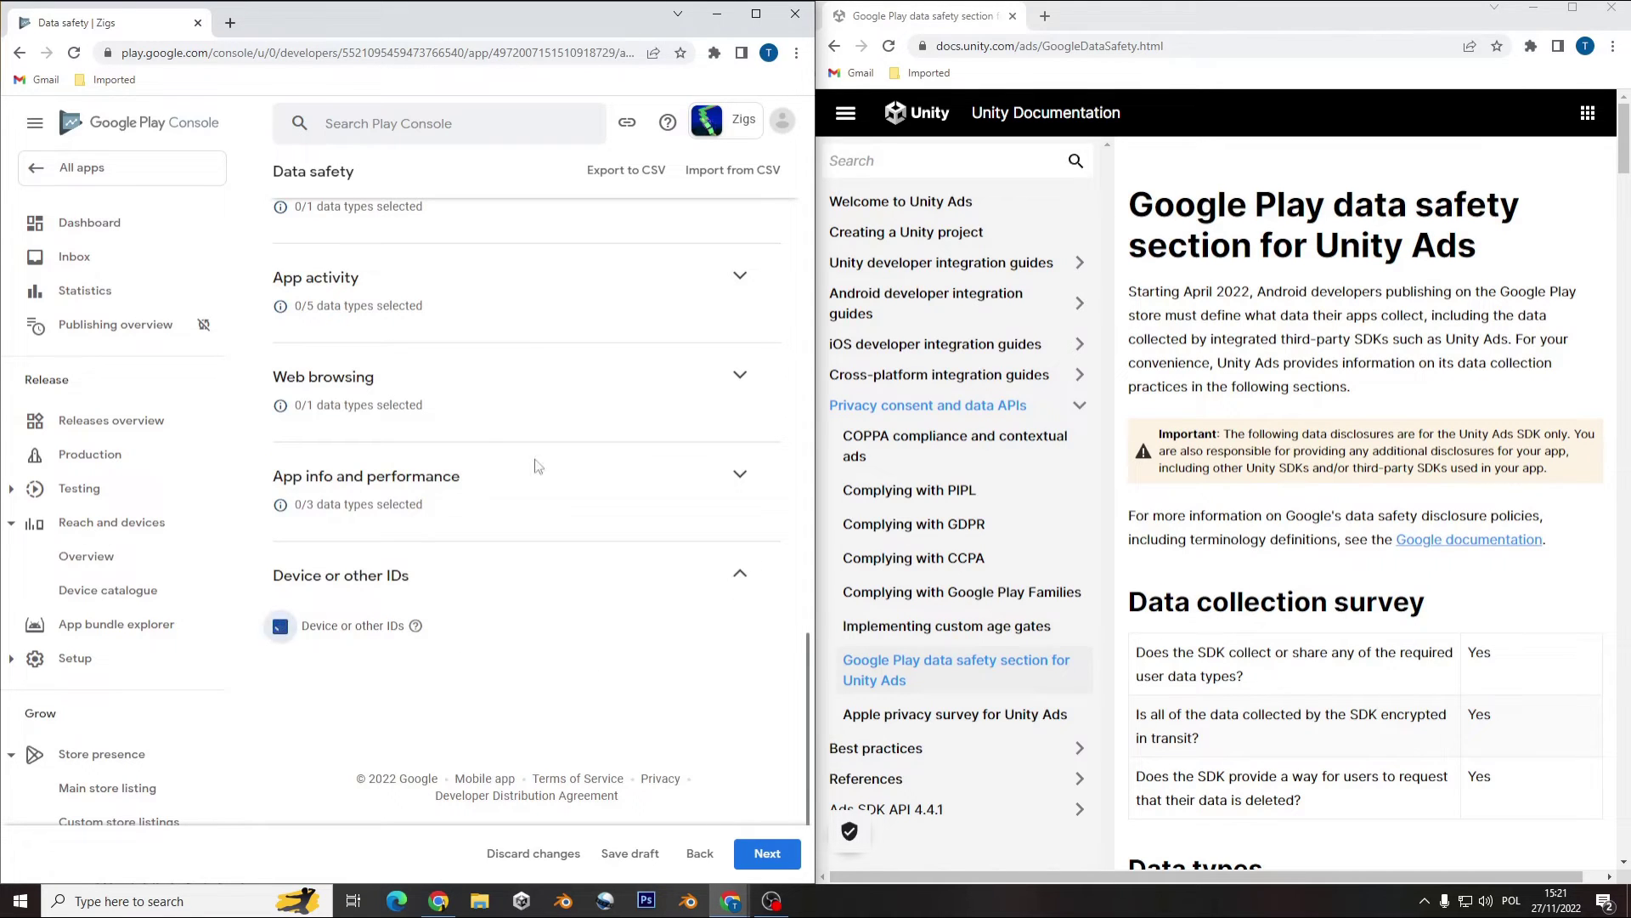
# - Tick Diagnostics under App info and performance as a collected data type
pyautogui.click(739, 474)
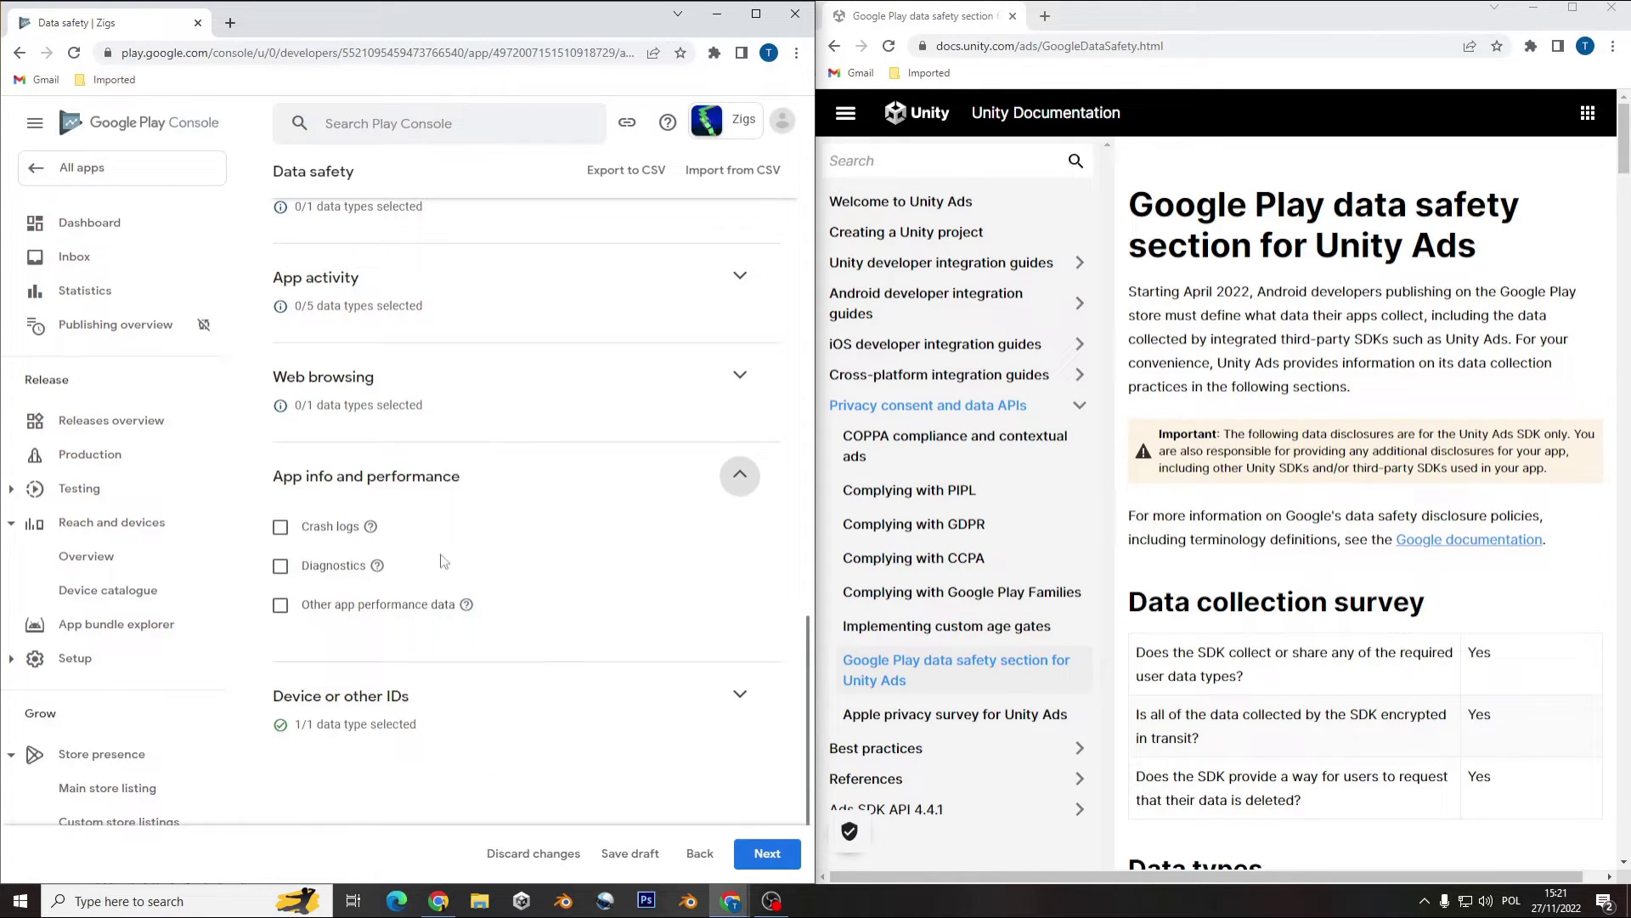
pyautogui.scroll(-15, 1247, 542)
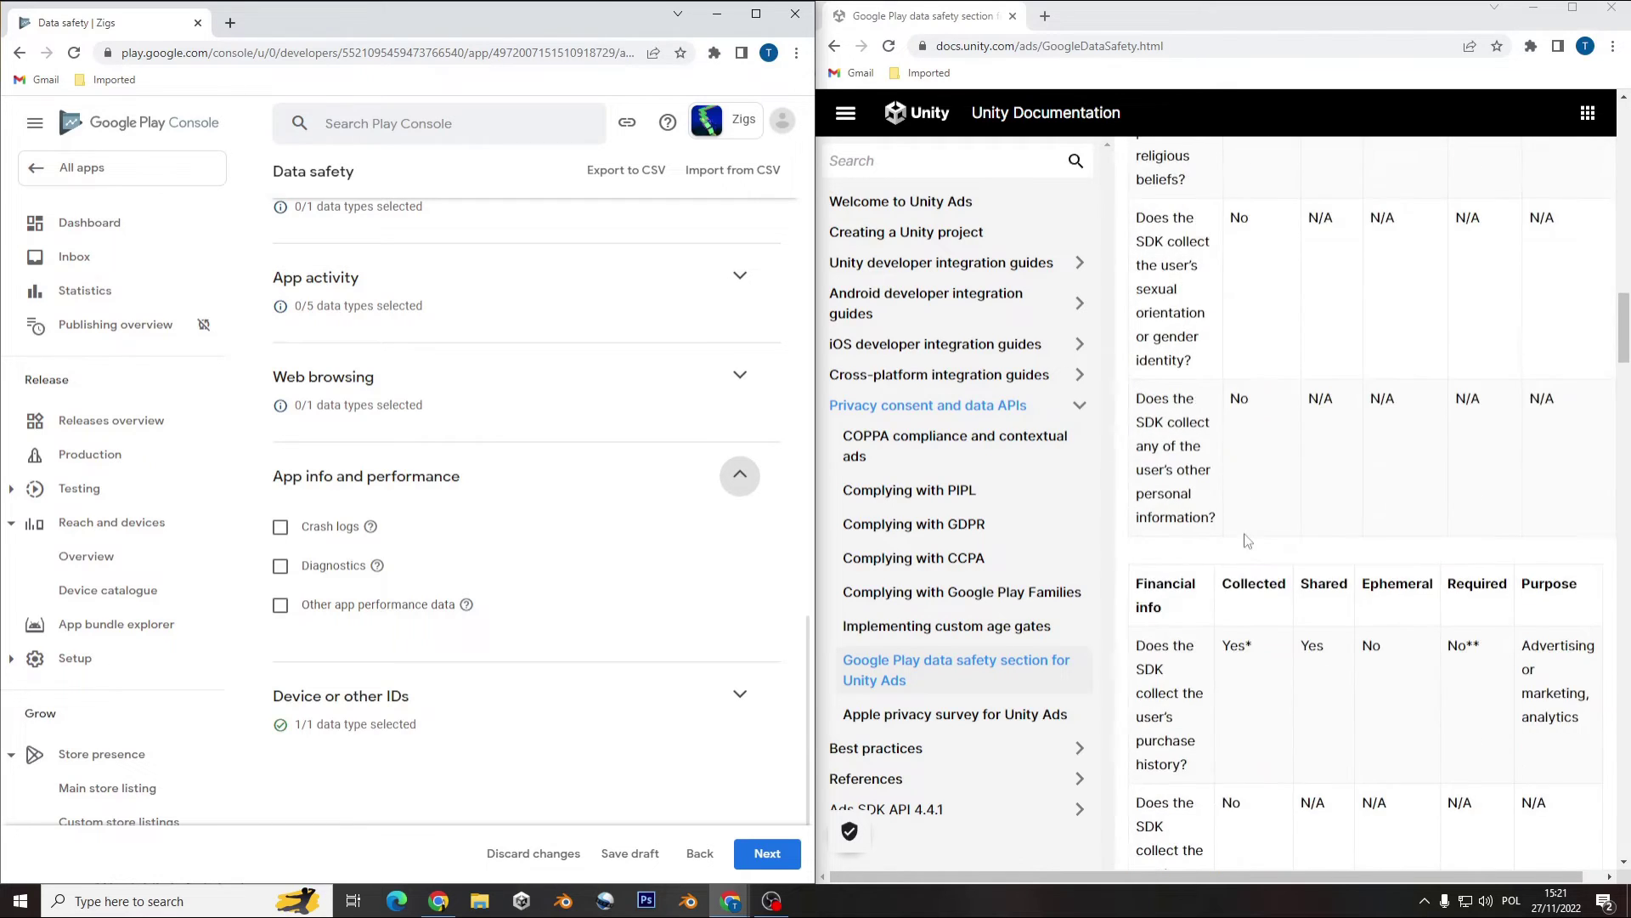
pyautogui.scroll(-20, 1247, 542)
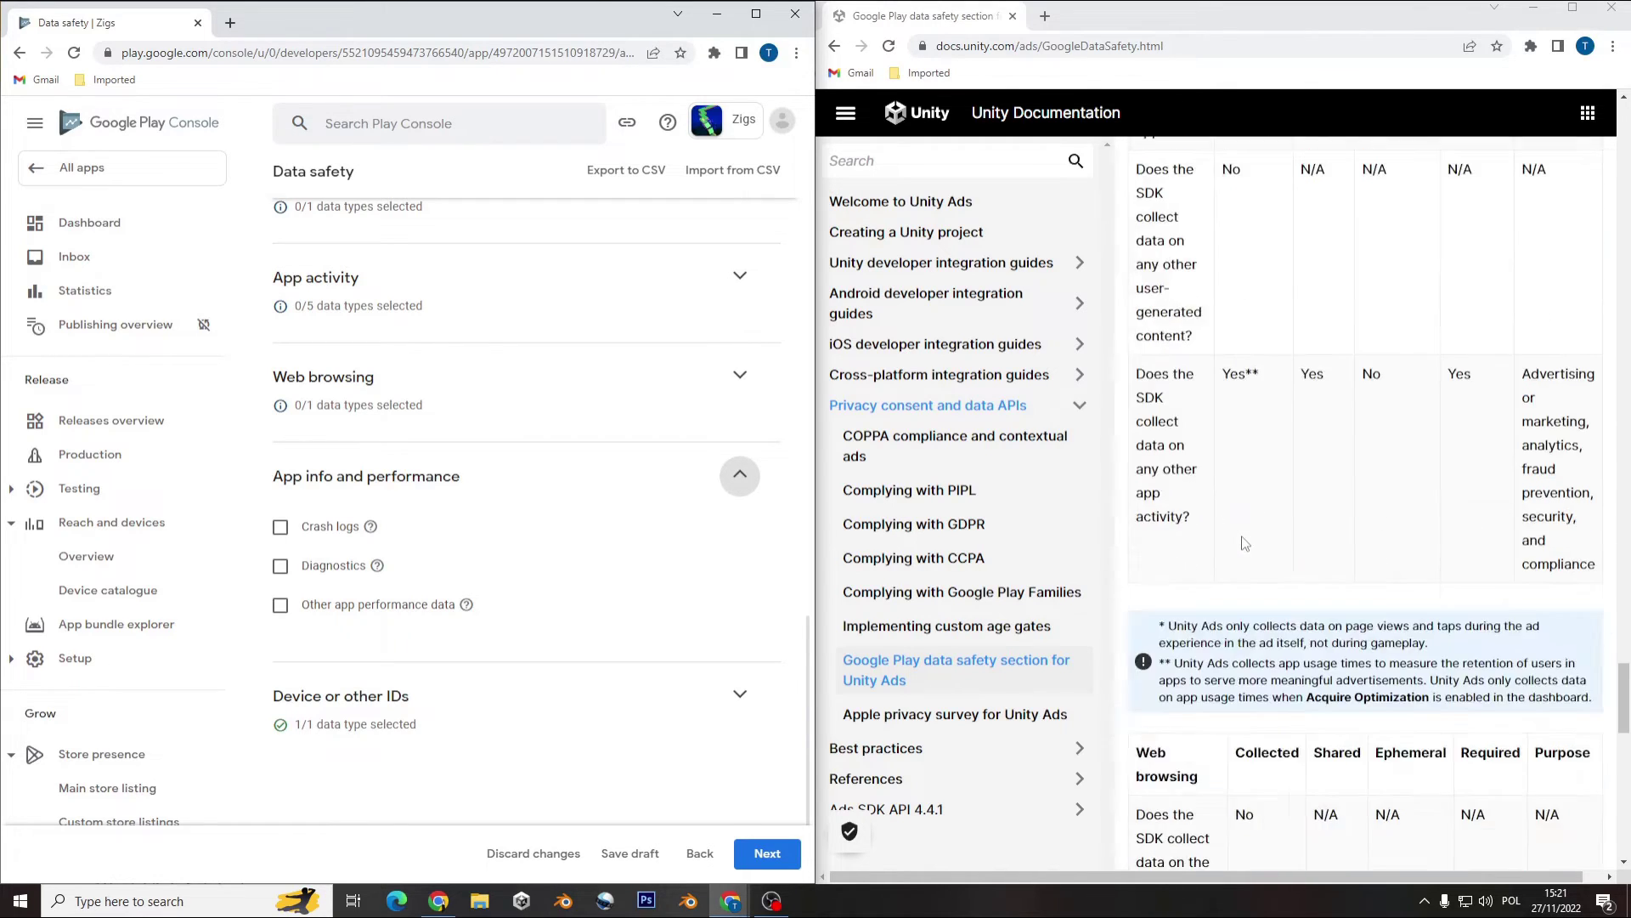
pyautogui.scroll(-10, 1244, 542)
pyautogui.scroll(6, 1245, 542)
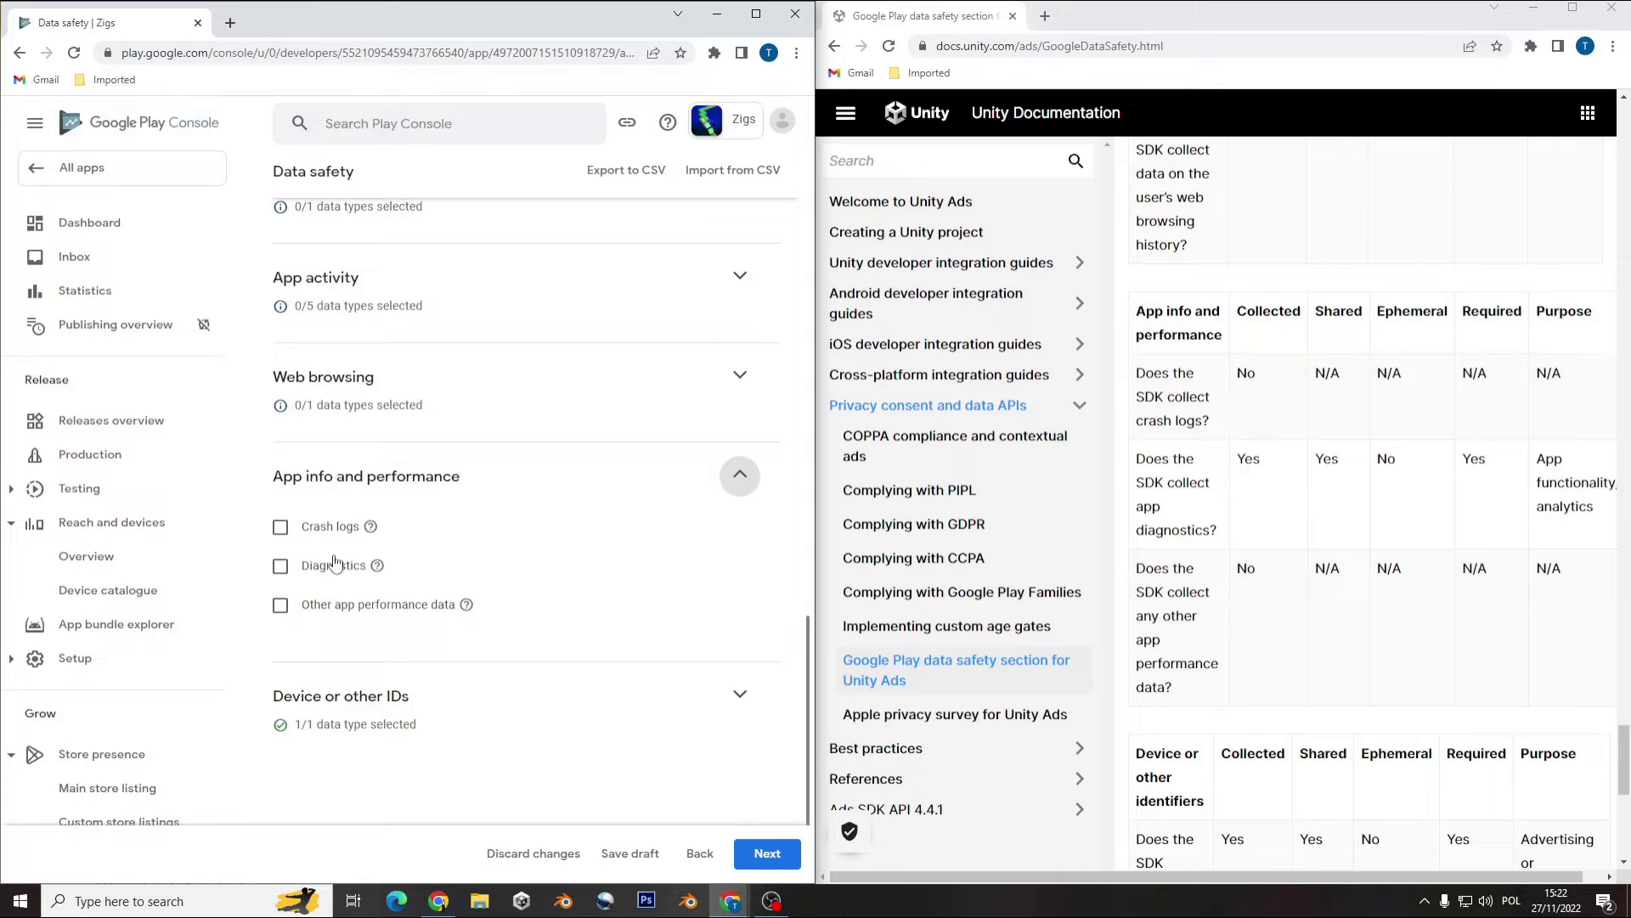
pyautogui.moveTo(465, 604)
pyautogui.moveTo(1120, 881); pyautogui.dragTo(1141, 880)
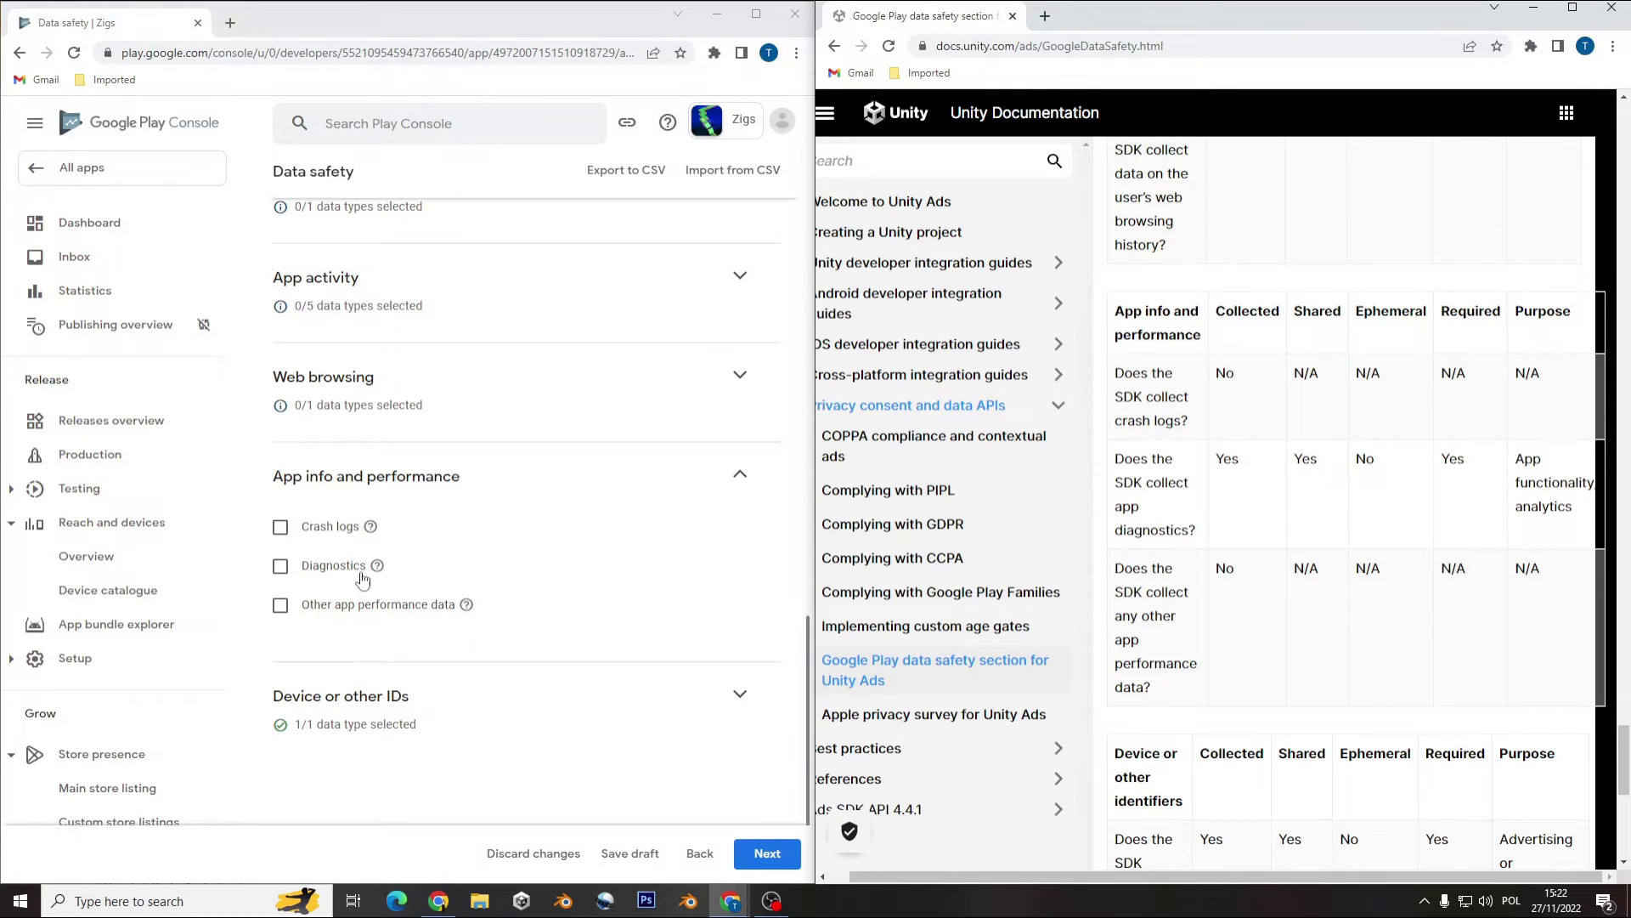
pyautogui.click(306, 567)
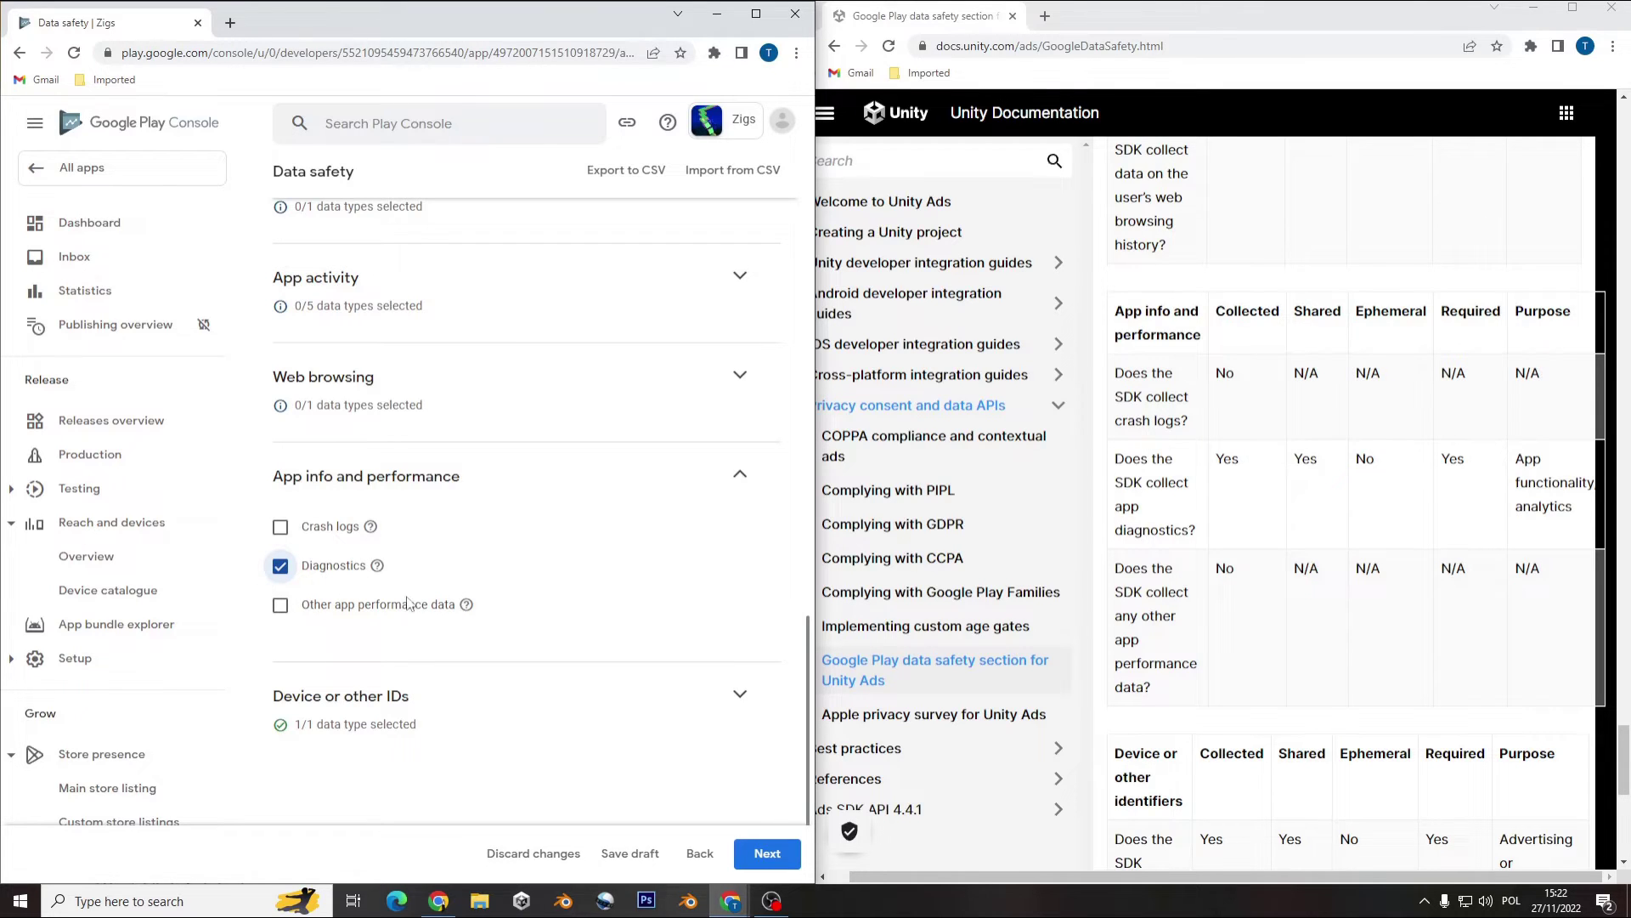
# - Expand the App activity category and review the selected data types
pyautogui.scroll(1, 521, 599)
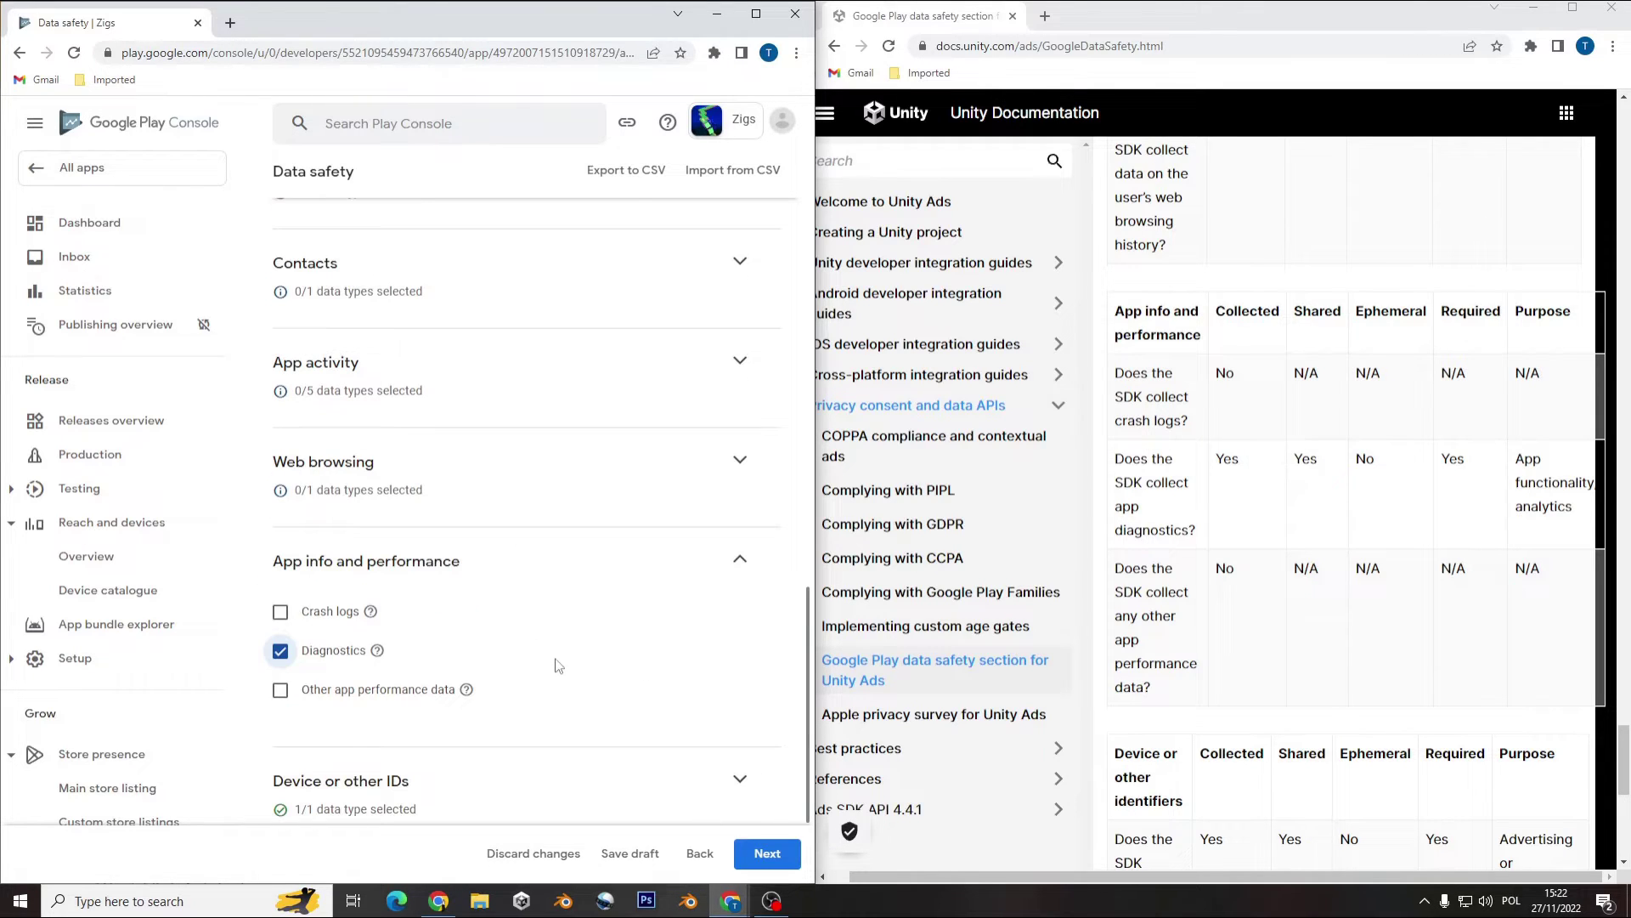
pyautogui.click(740, 360)
pyautogui.scroll(3, 1083, 608)
pyautogui.scroll(10, 1083, 608)
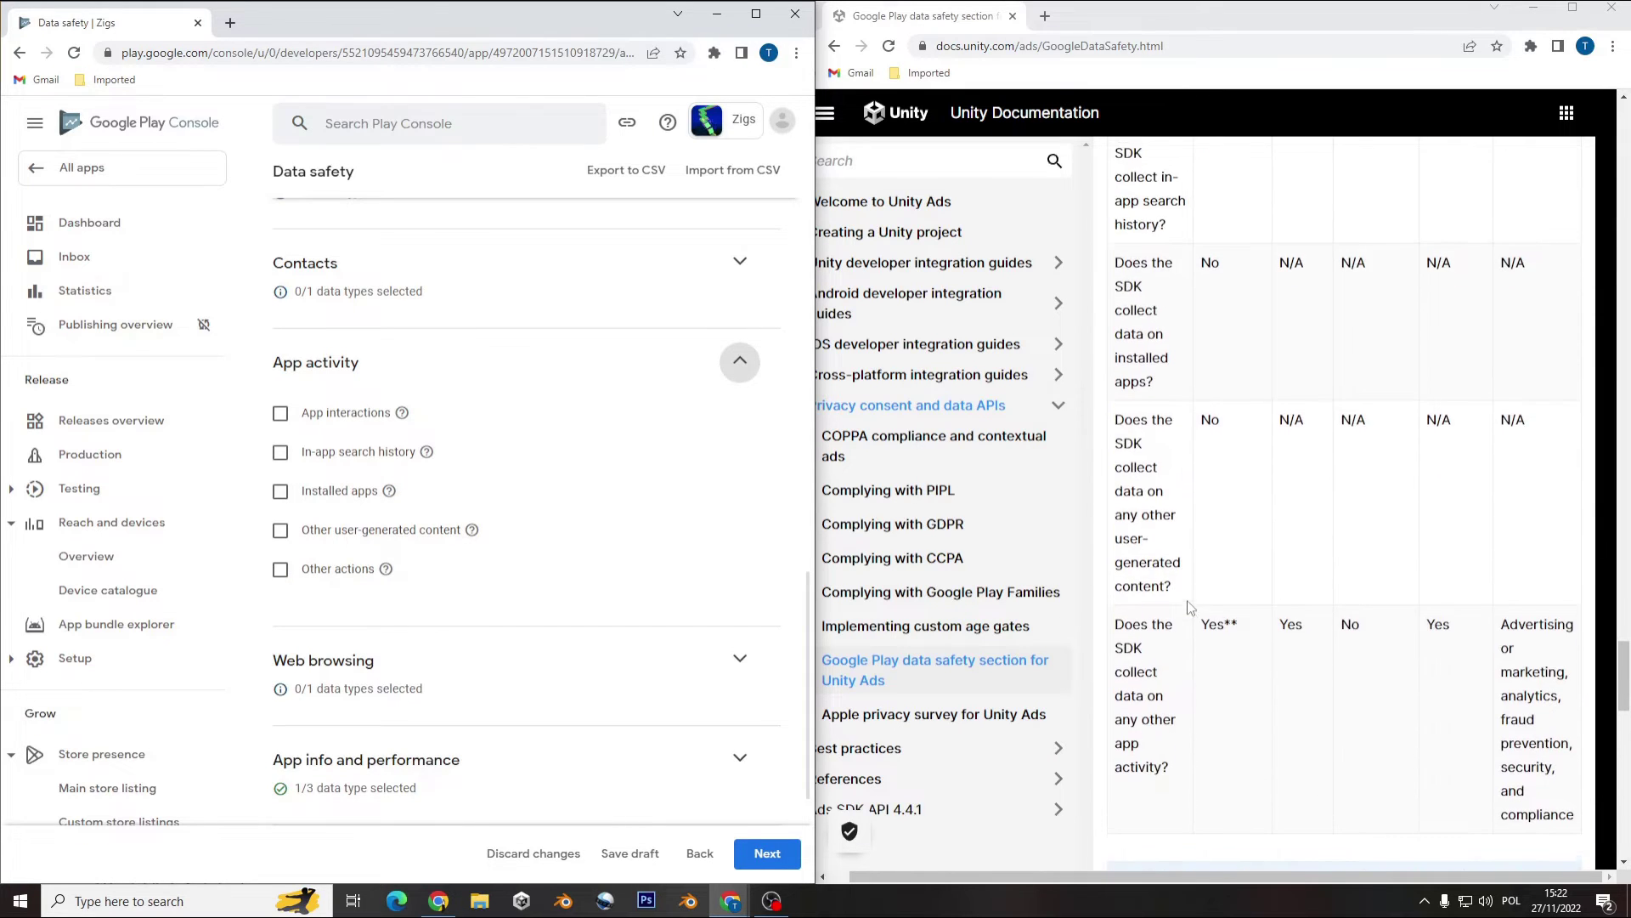
pyautogui.scroll(3, 1188, 604)
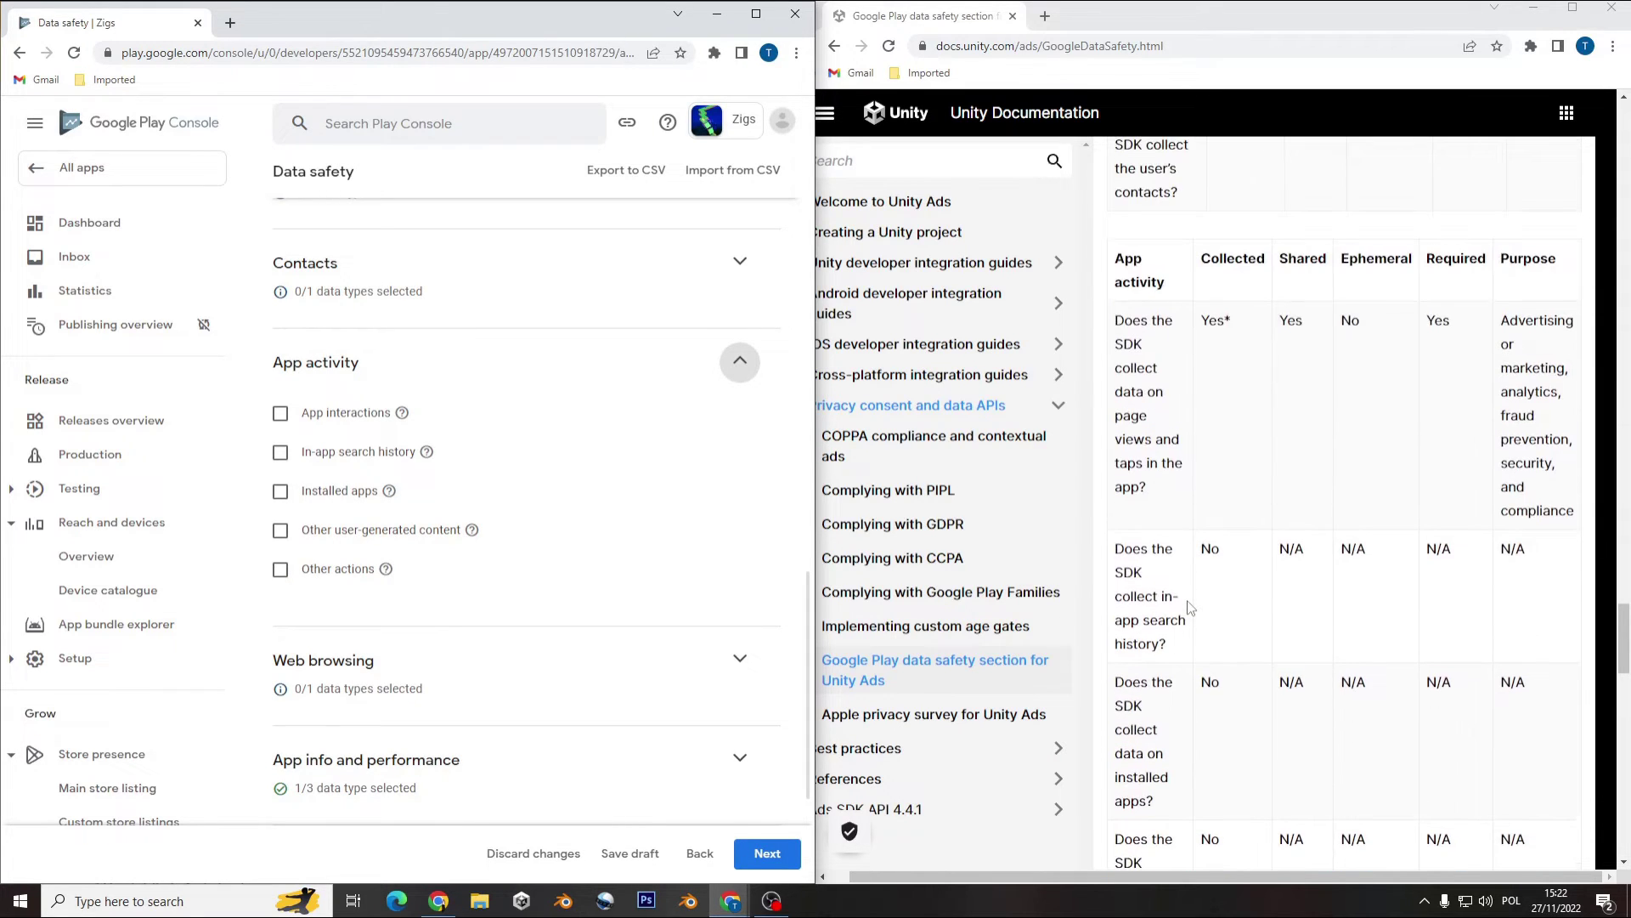
pyautogui.scroll(-1, 1187, 606)
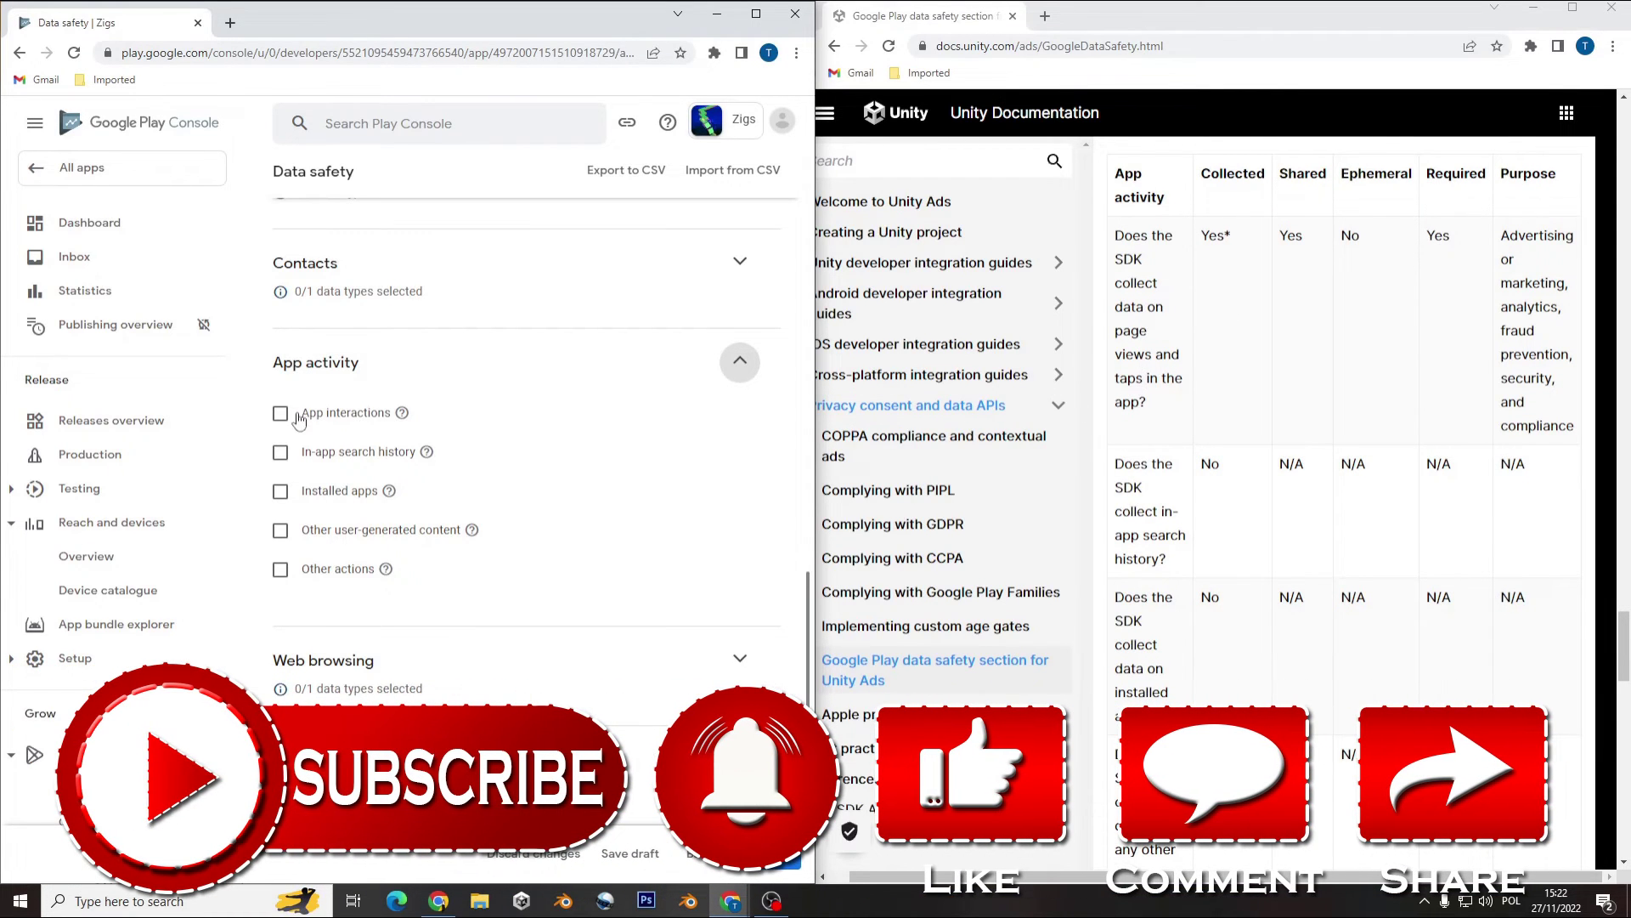
pyautogui.scroll(6, 451, 564)
pyautogui.scroll(-6, 453, 558)
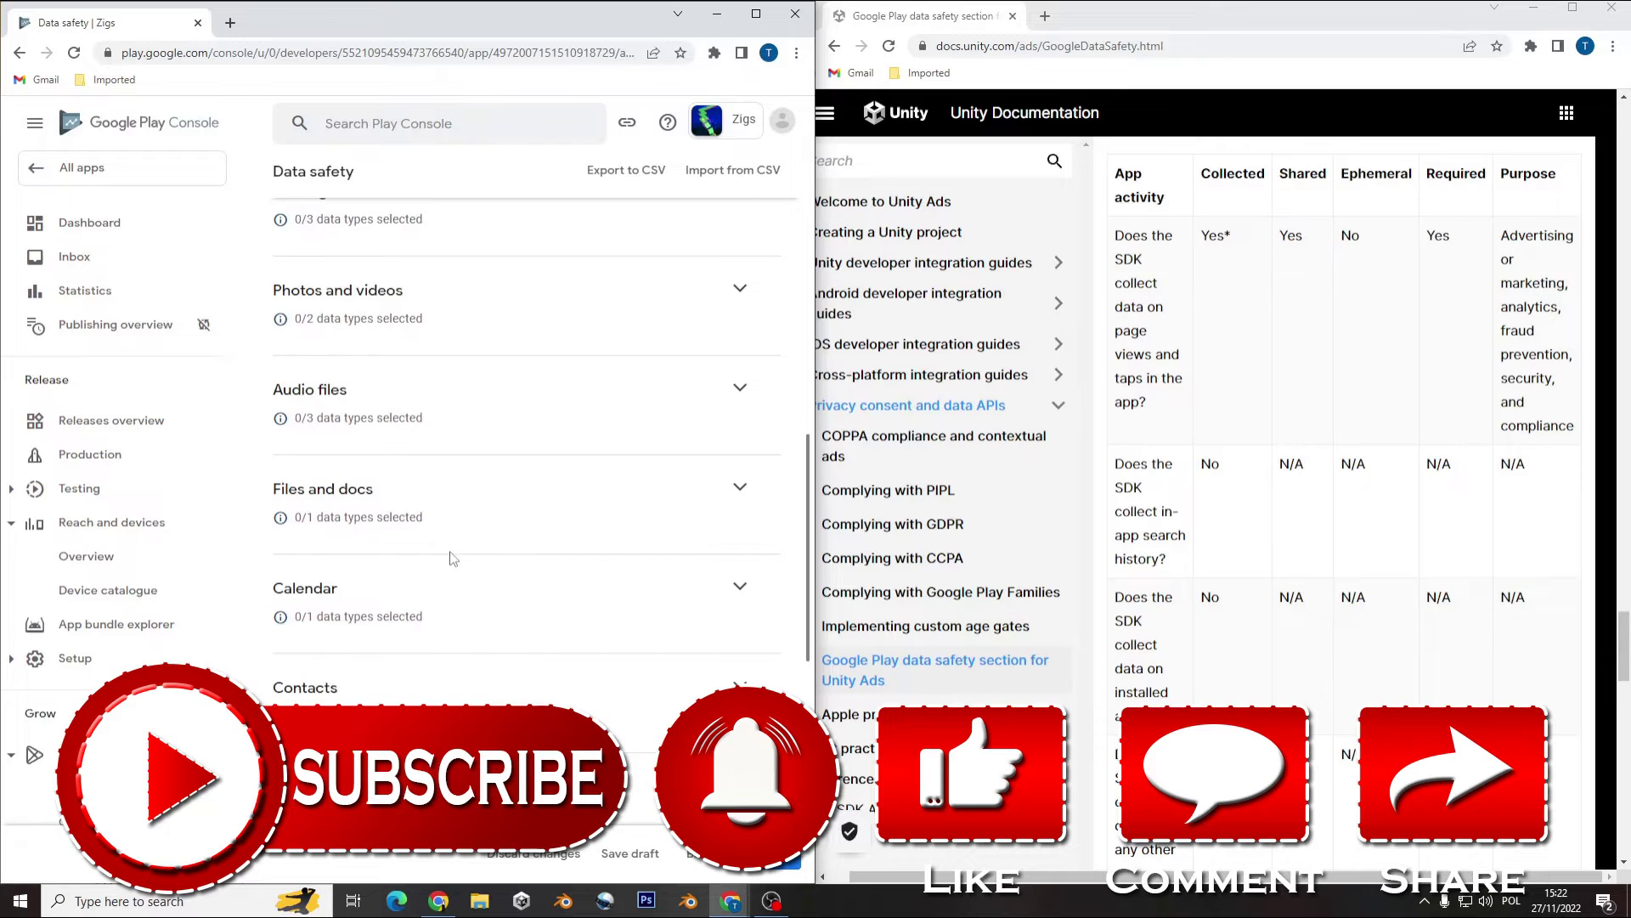
pyautogui.scroll(-3, 452, 558)
# - Advance to the Data usage and handling step and review its data types
pyautogui.click(786, 853)
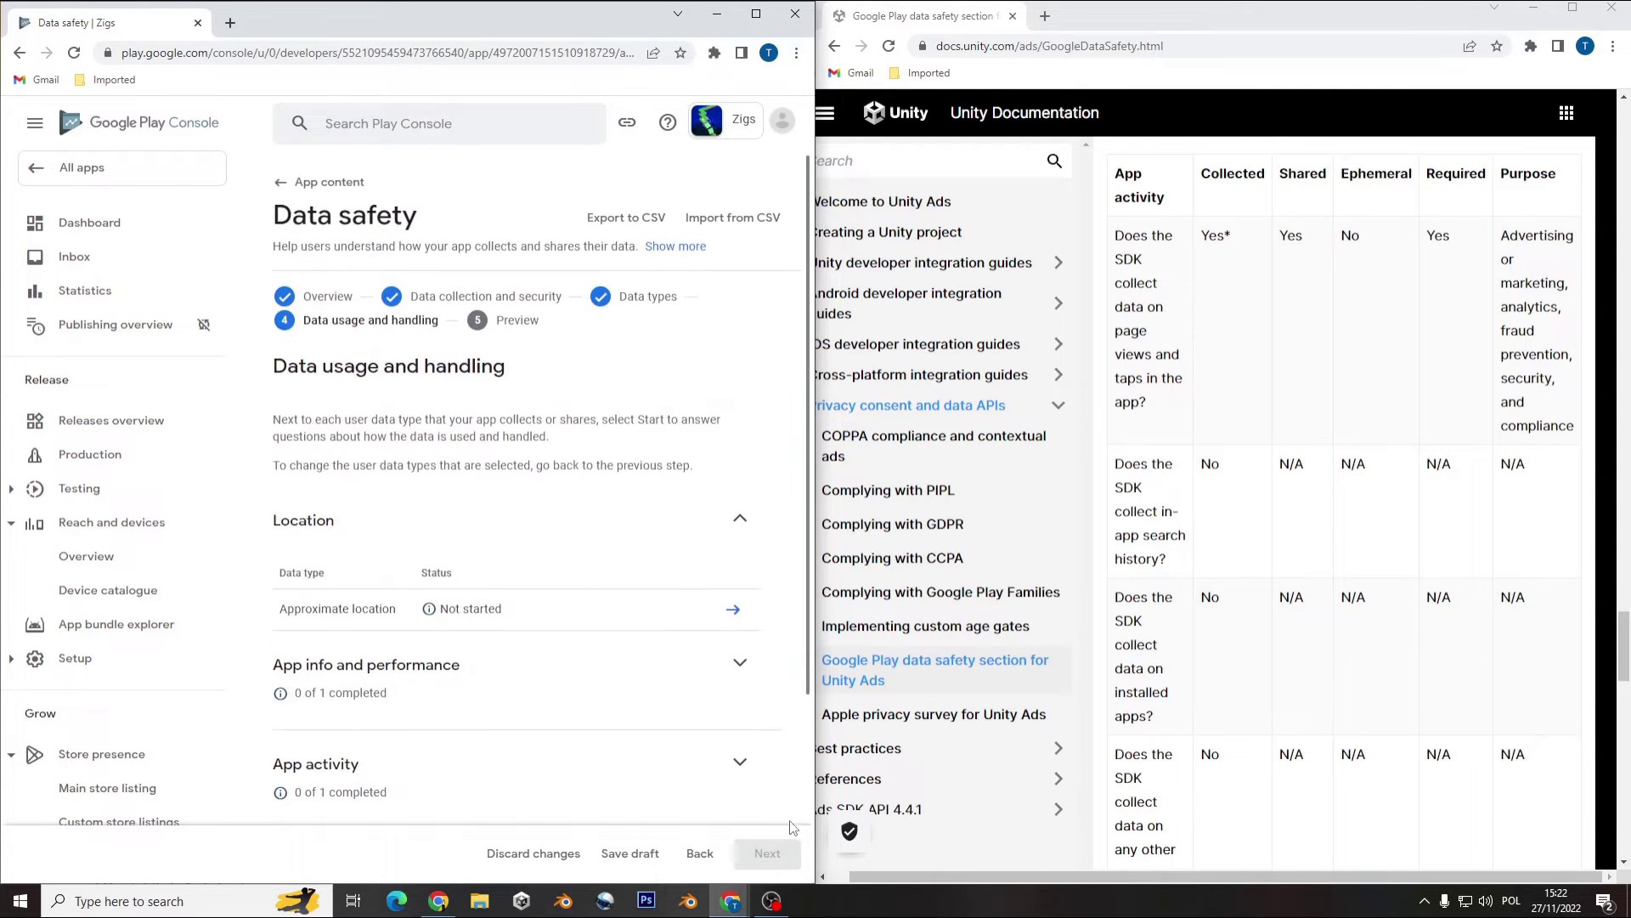
pyautogui.scroll(-1, 590, 564)
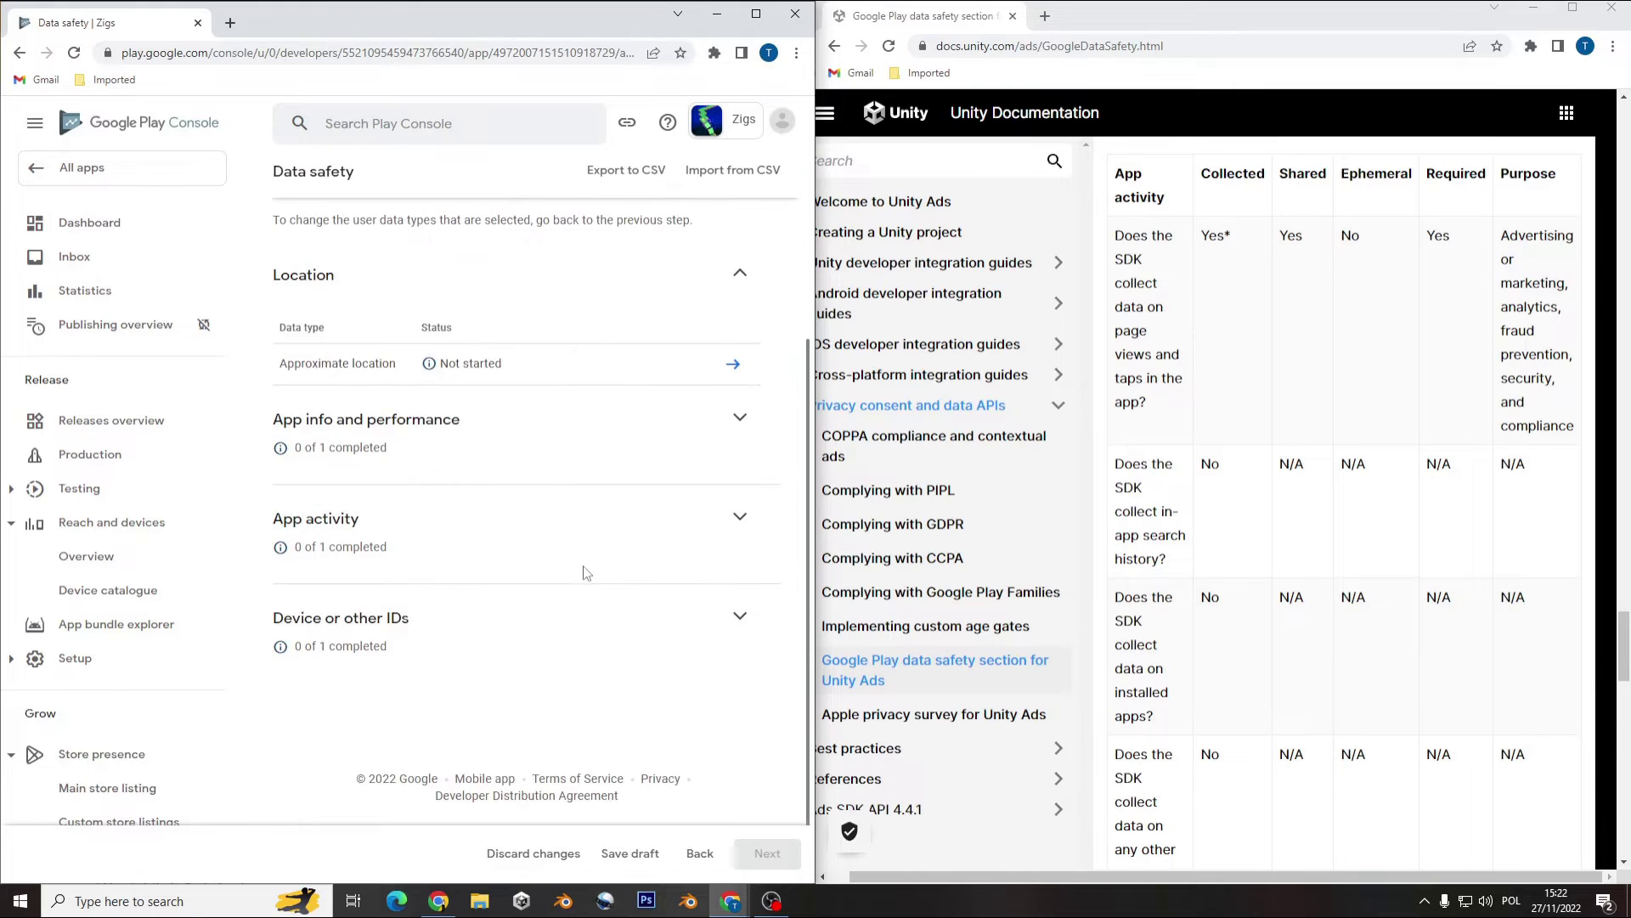
pyautogui.scroll(1, 587, 573)
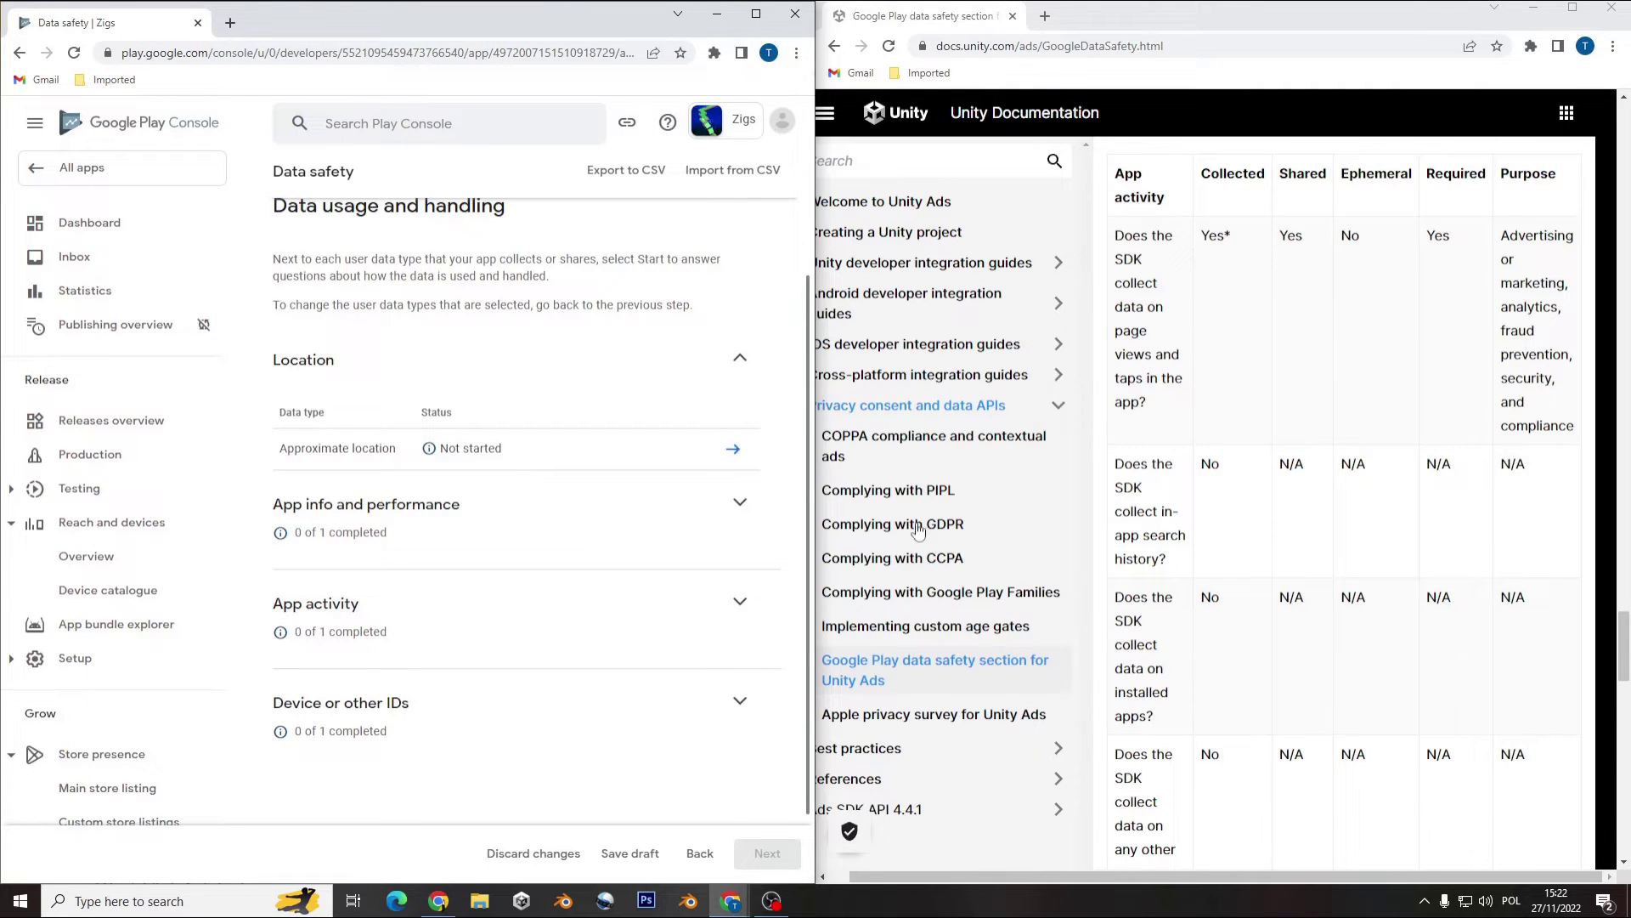
pyautogui.scroll(15, 1627, 571)
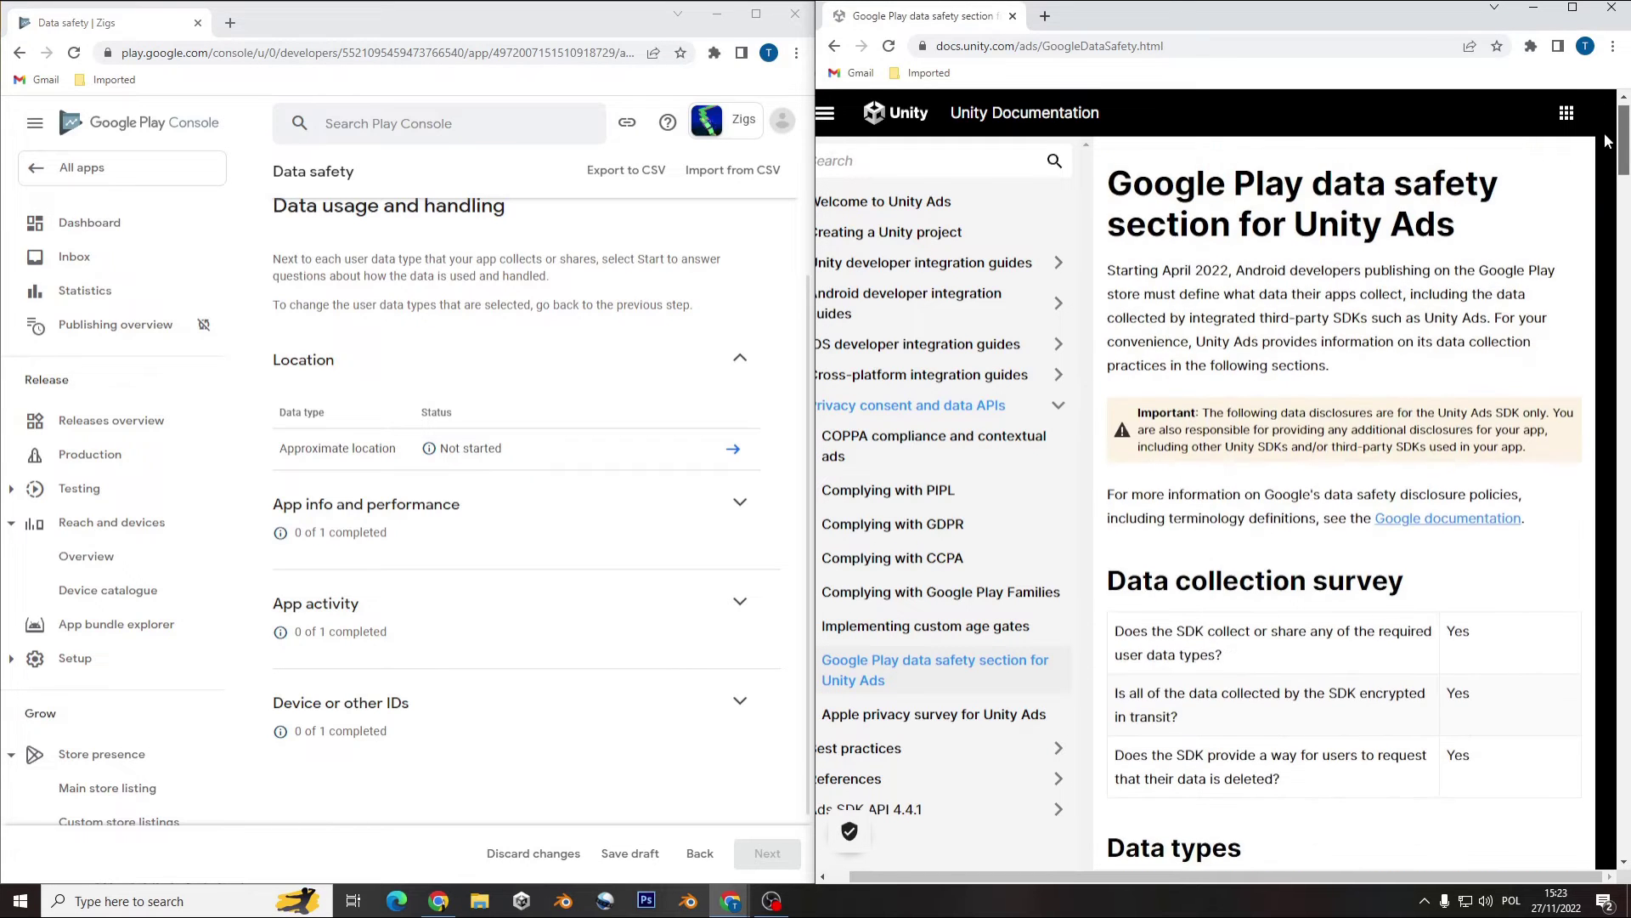
pyautogui.scroll(-7, 1411, 435)
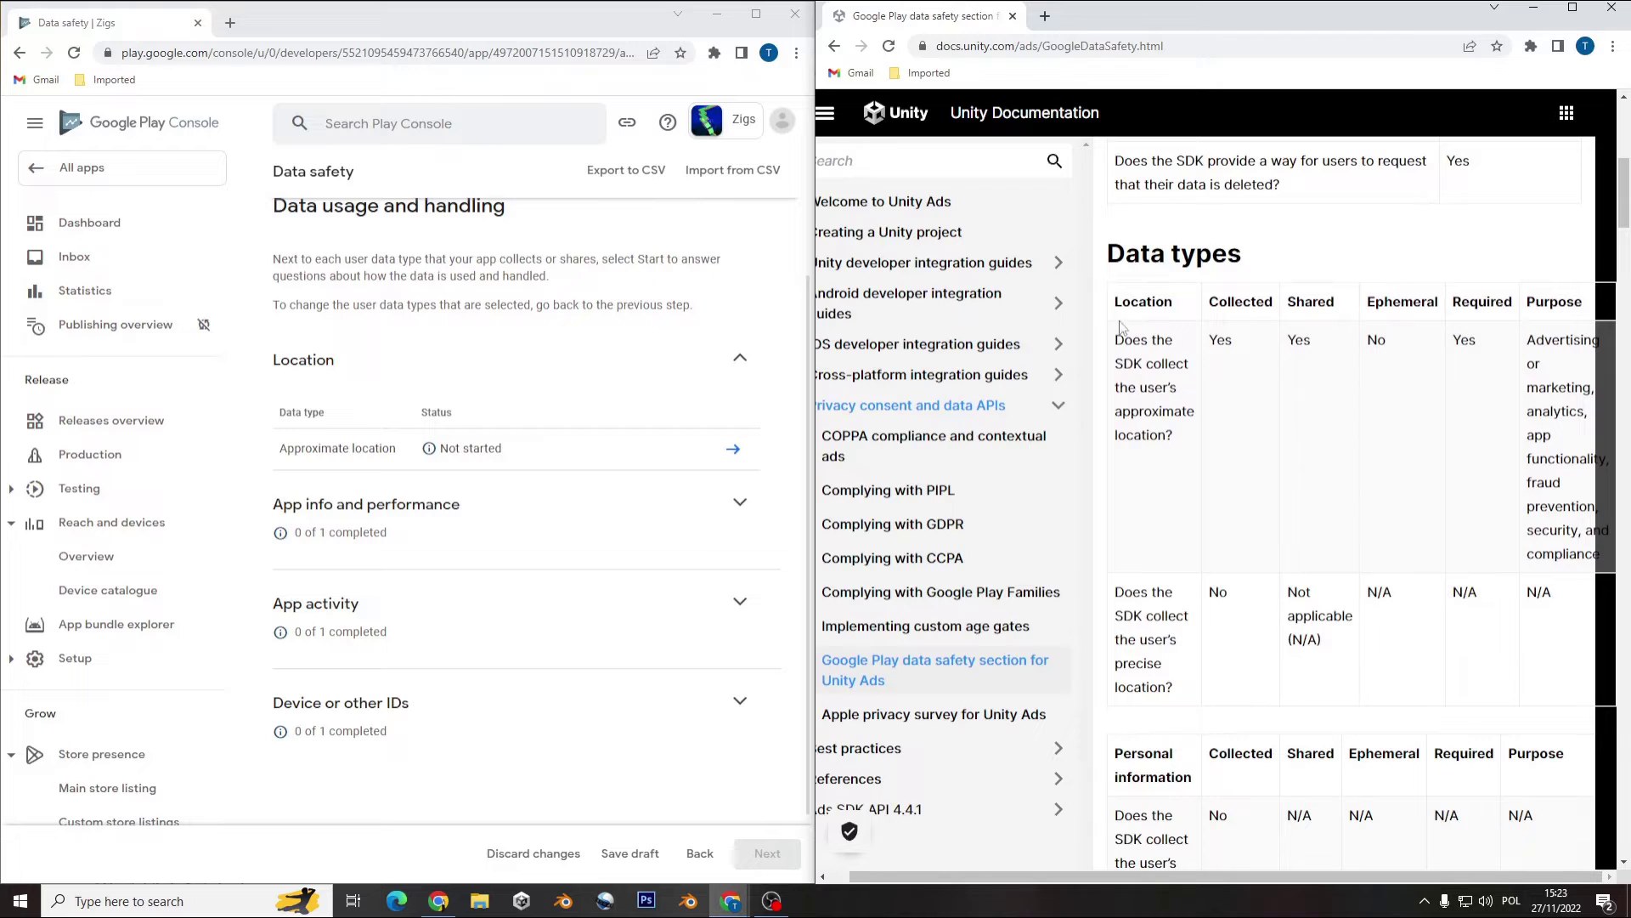
# - Declare approximate location data as both collected and shared
pyautogui.click(743, 457)
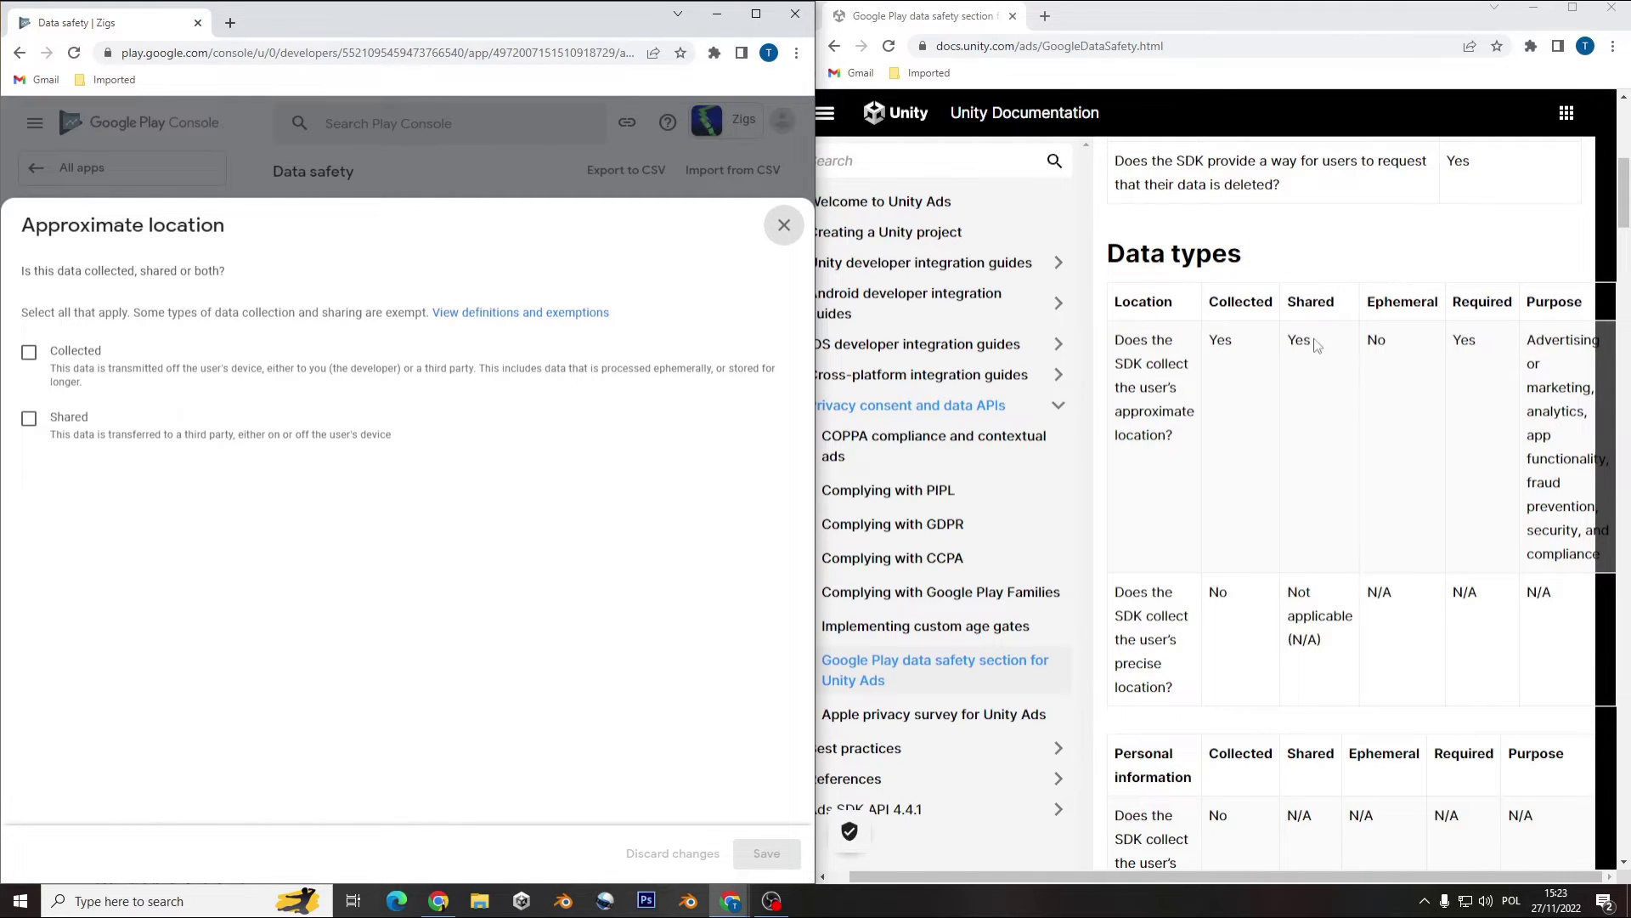
pyautogui.click(29, 357)
pyautogui.click(30, 420)
pyautogui.scroll(-3, 450, 441)
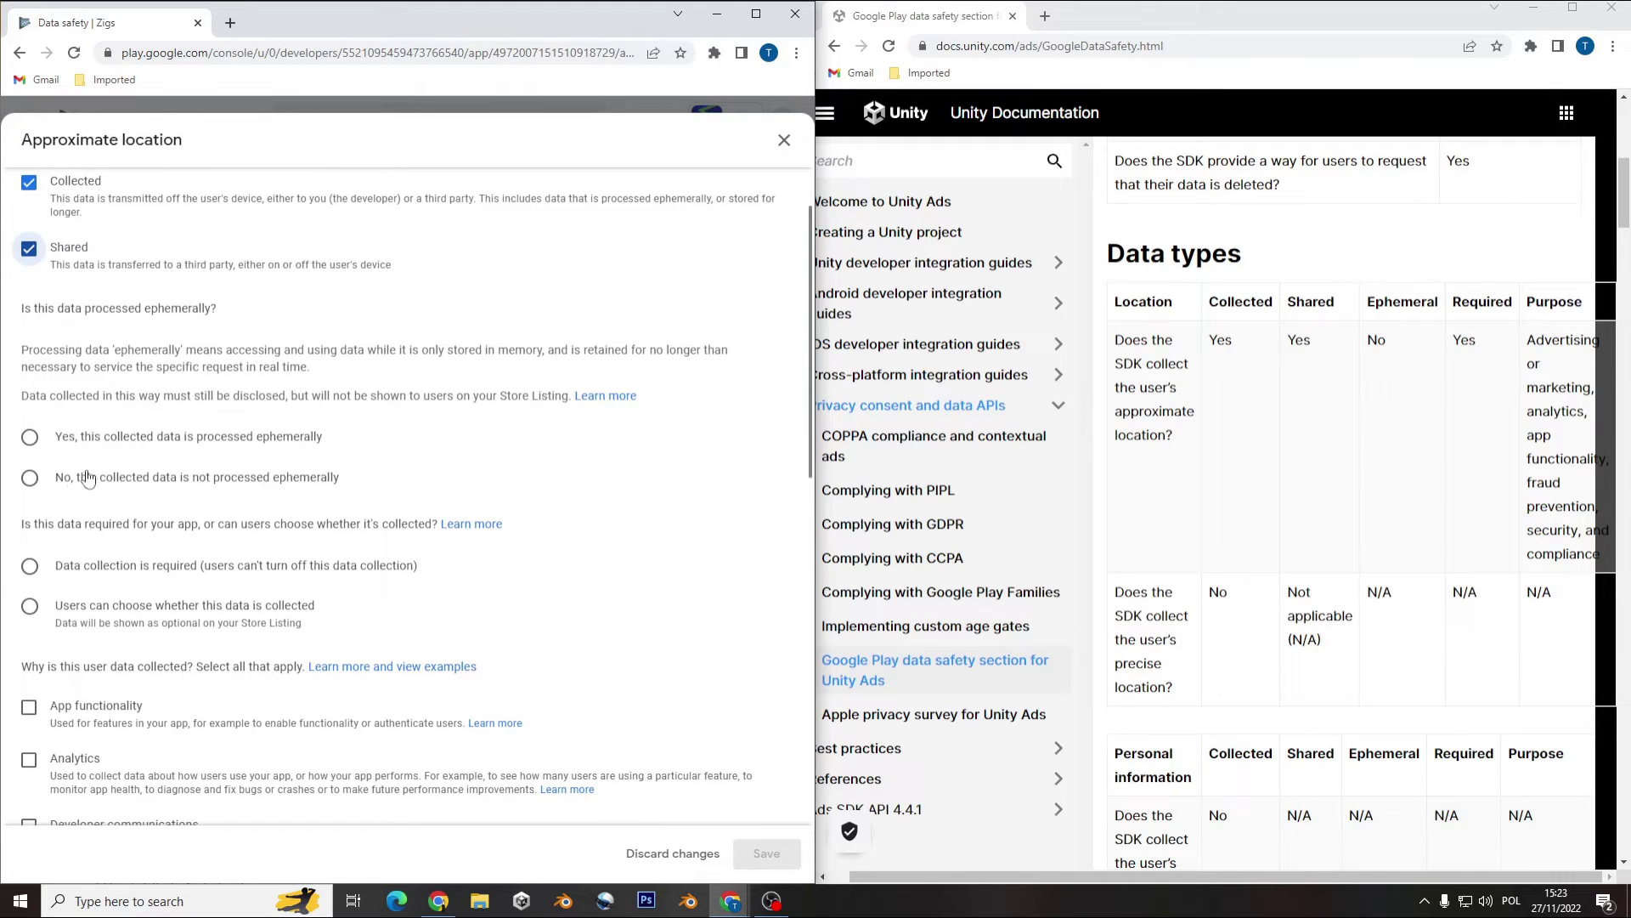
# - Mark location not ephemeral, required, for advertising or marketing in both purposes, and save
pyautogui.click(204, 479)
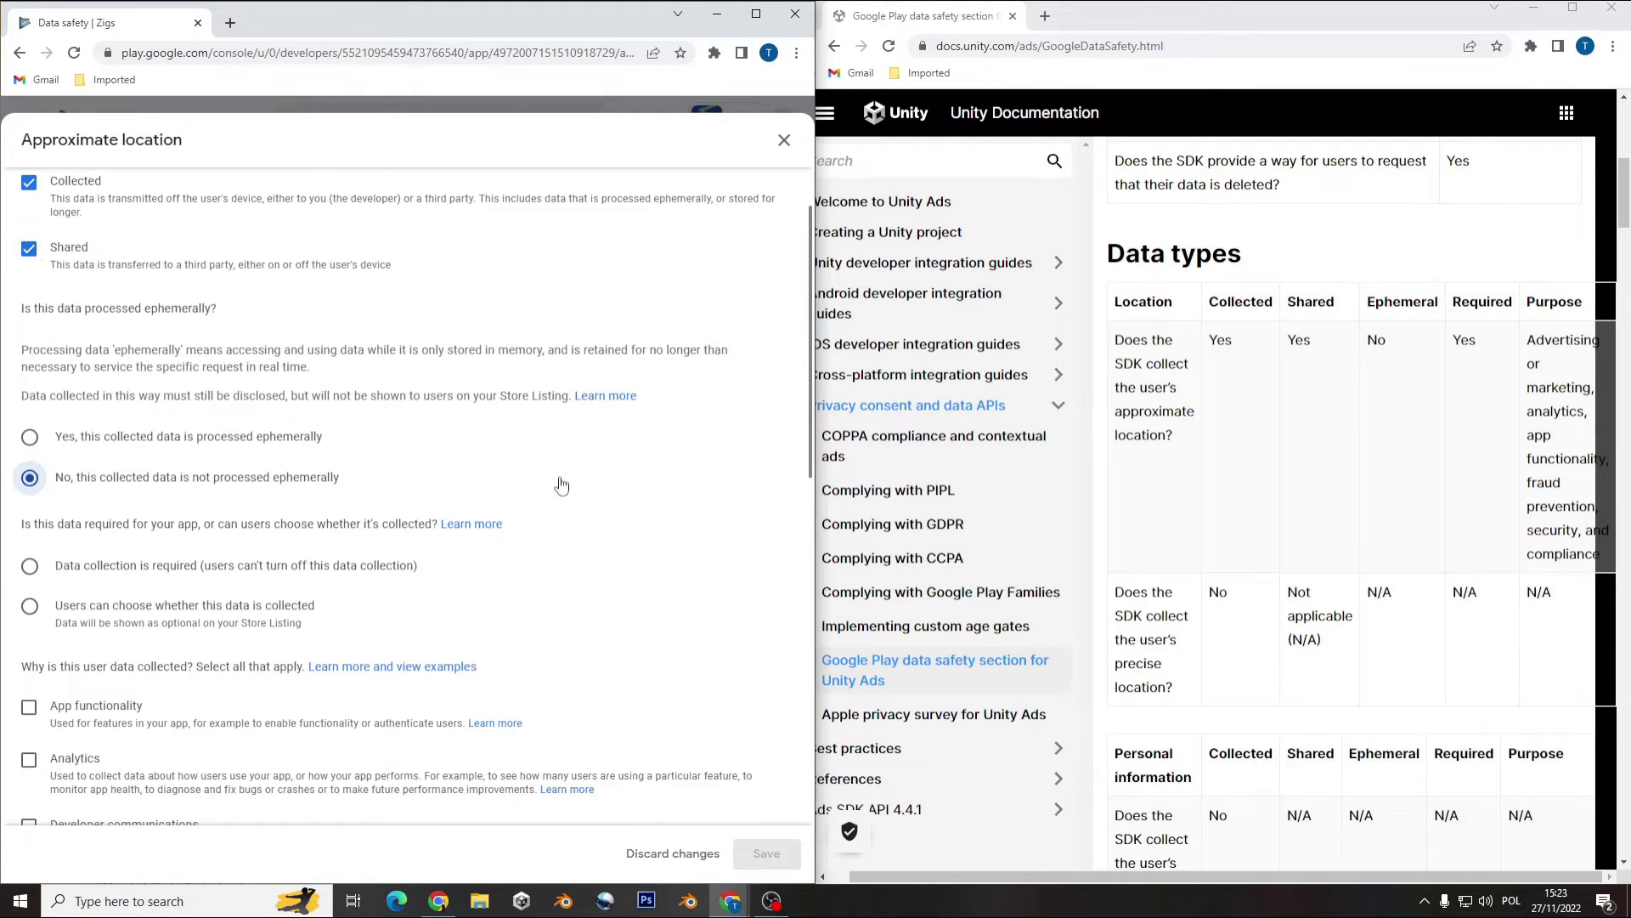
pyautogui.scroll(-1, 595, 485)
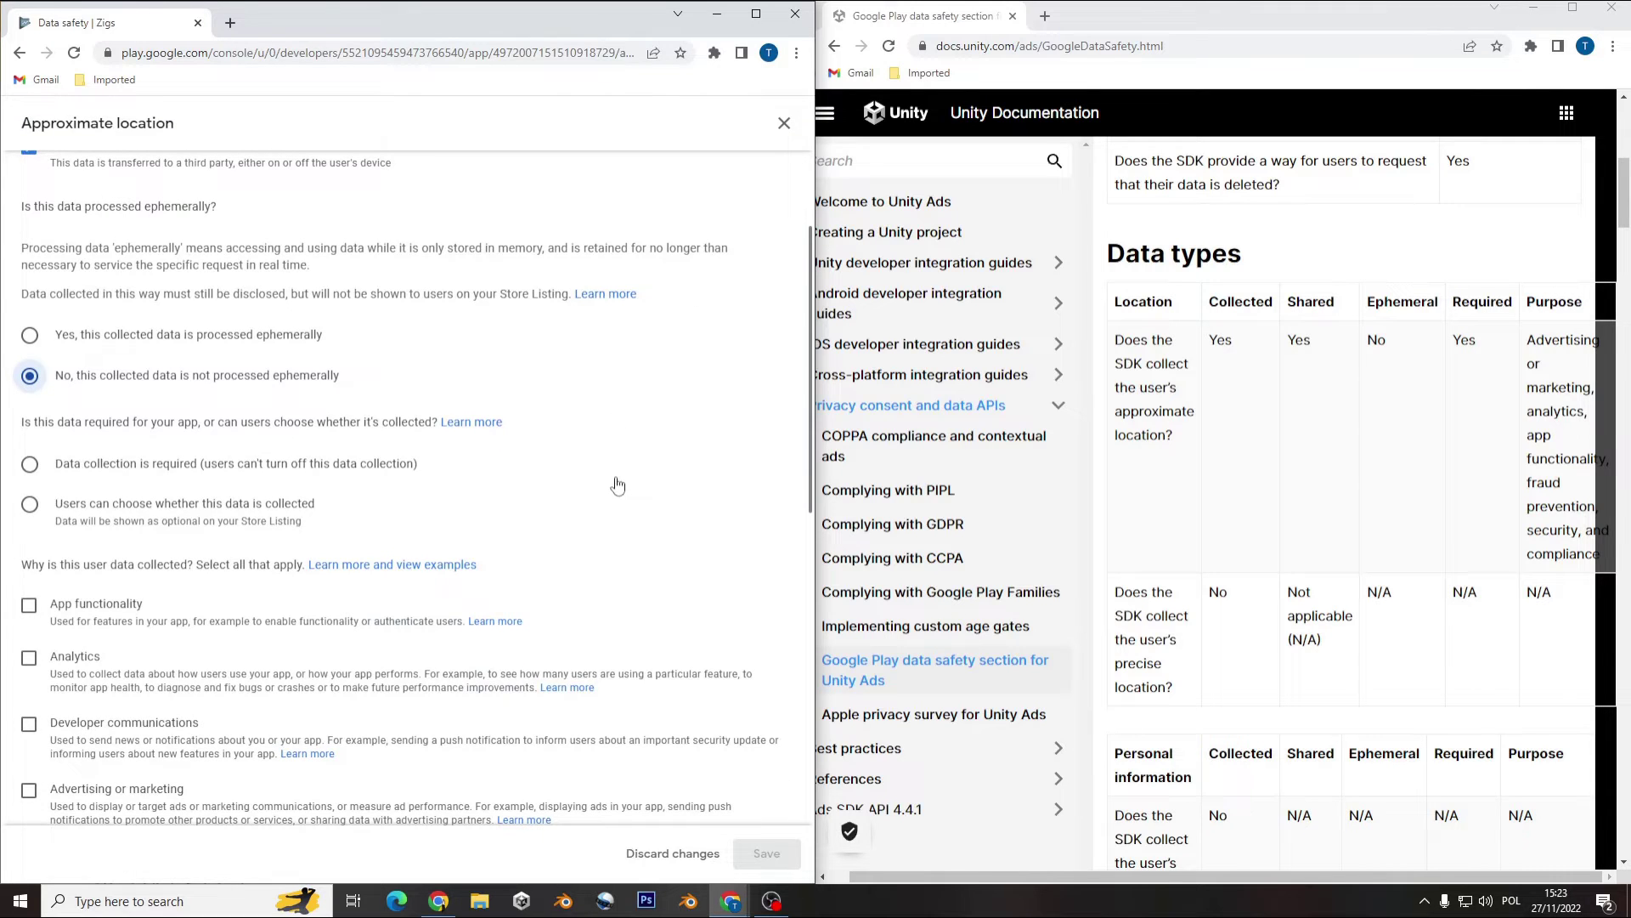
pyautogui.click(30, 464)
pyautogui.scroll(-2, 627, 460)
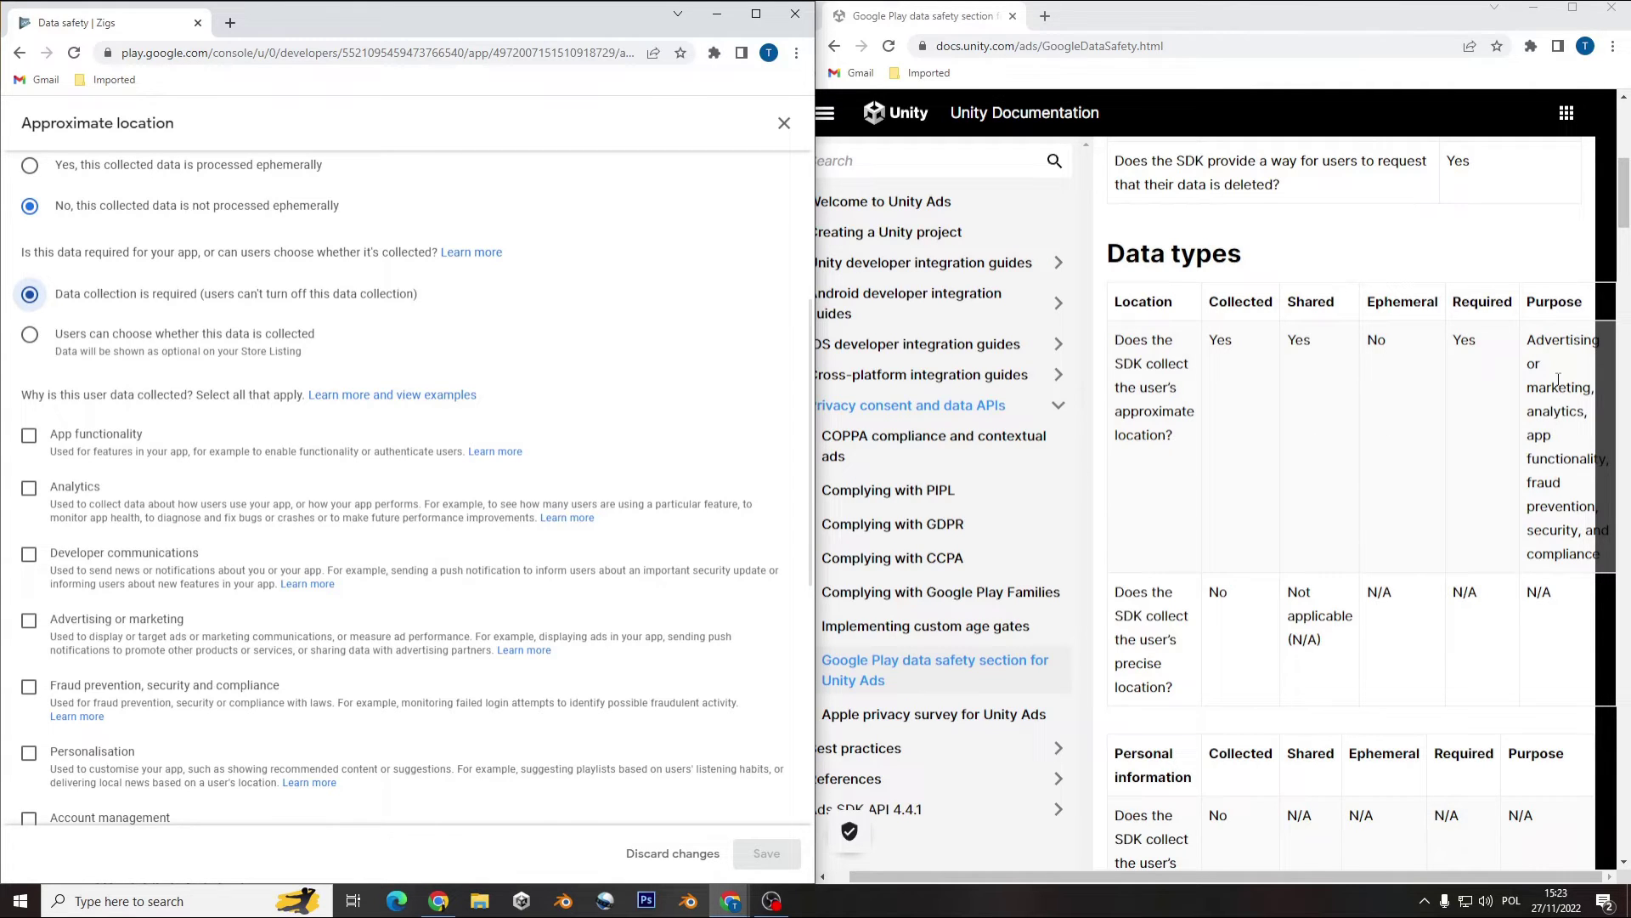
pyautogui.click(29, 620)
pyautogui.scroll(-5, 473, 503)
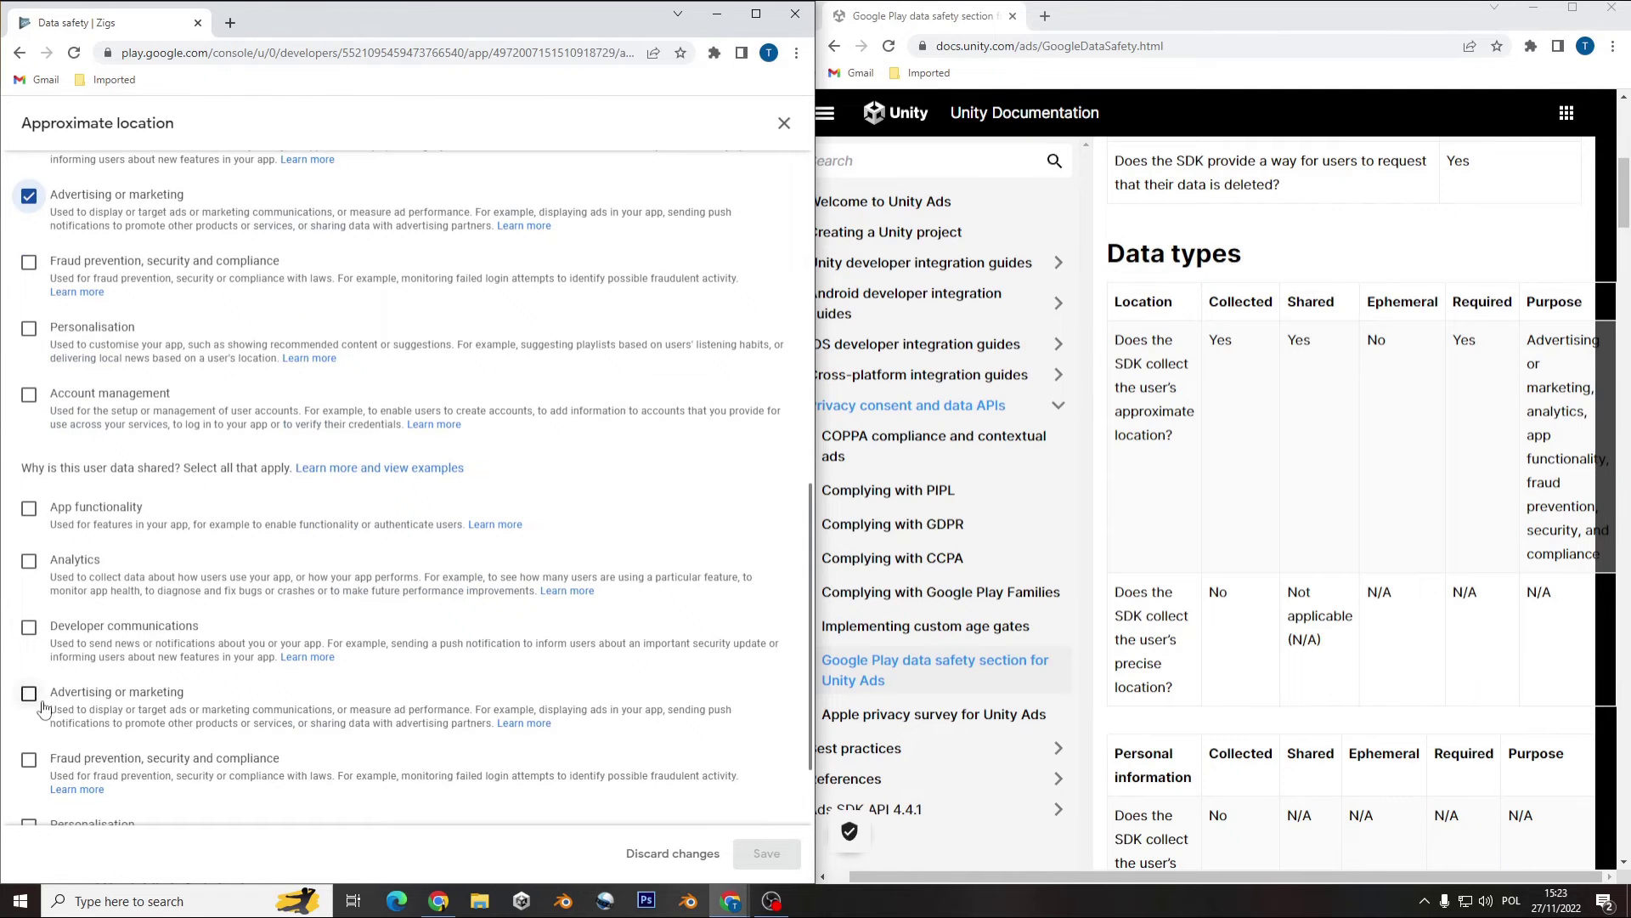
pyautogui.click(29, 695)
pyautogui.scroll(-2, 594, 748)
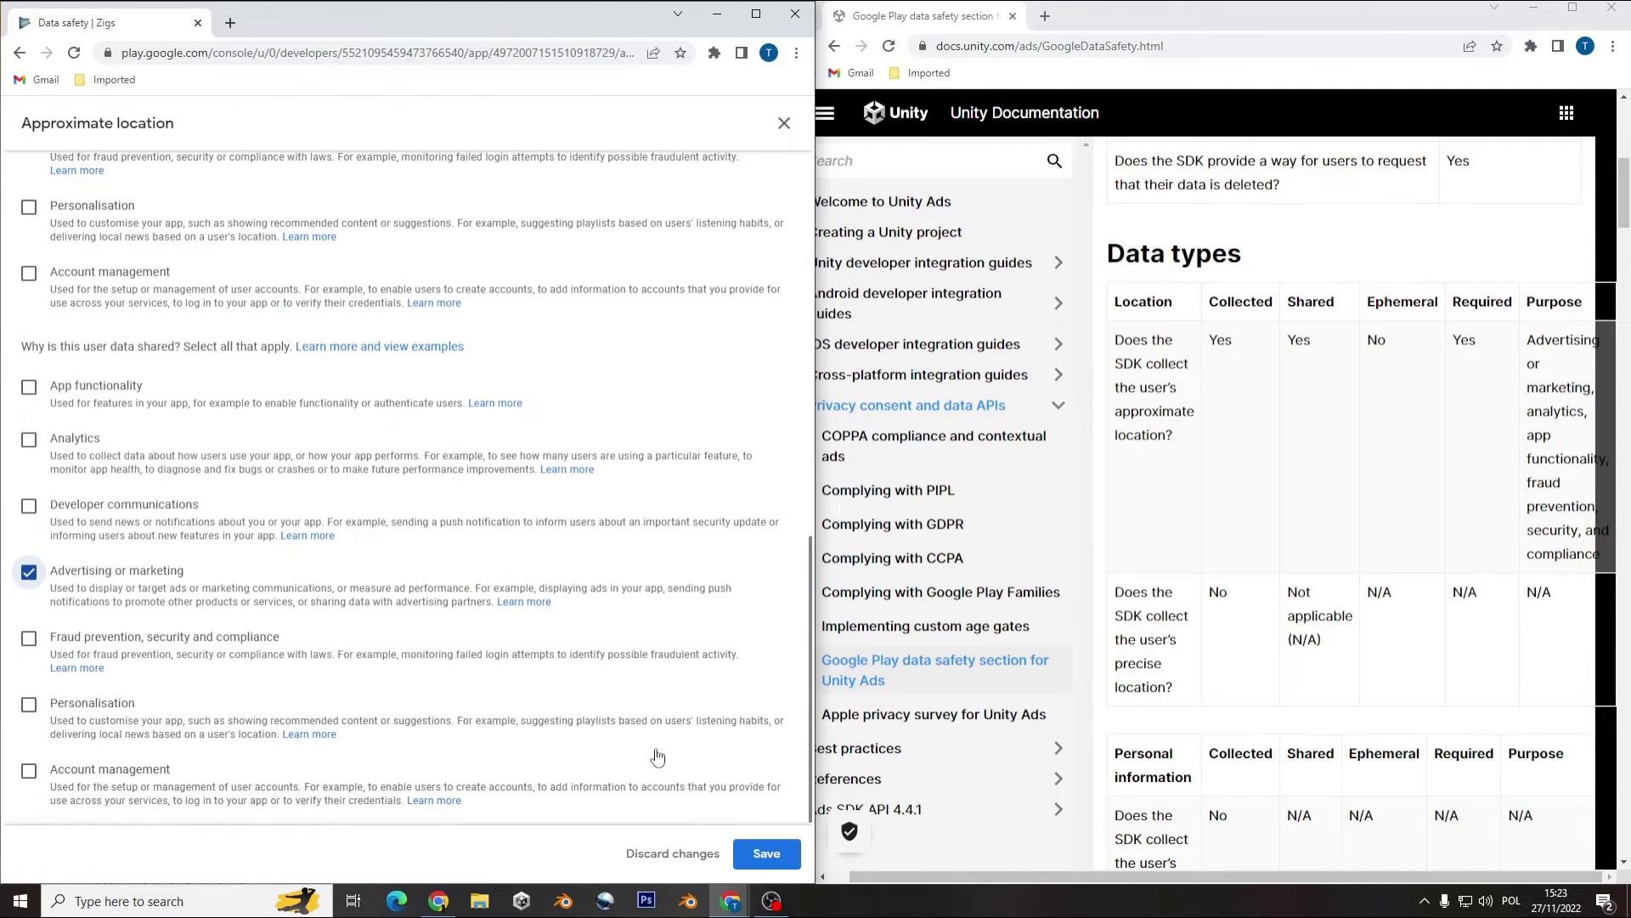
pyautogui.click(745, 865)
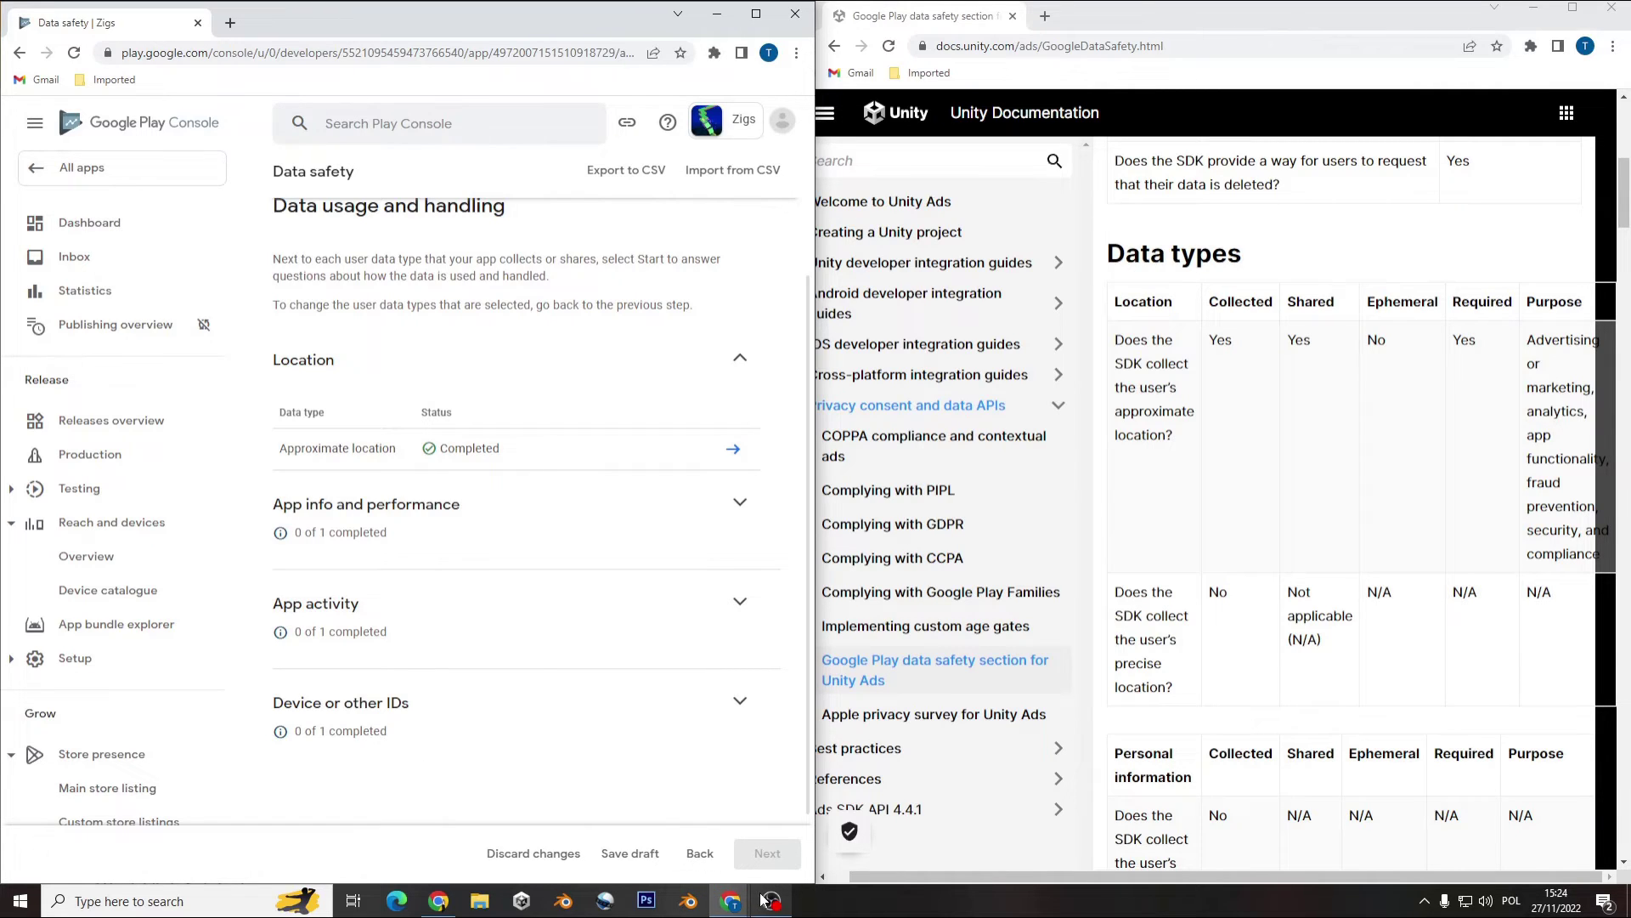
# - Complete and save the Diagnostics, App interactions and Device or other IDs questionnaires
pyautogui.click(773, 803)
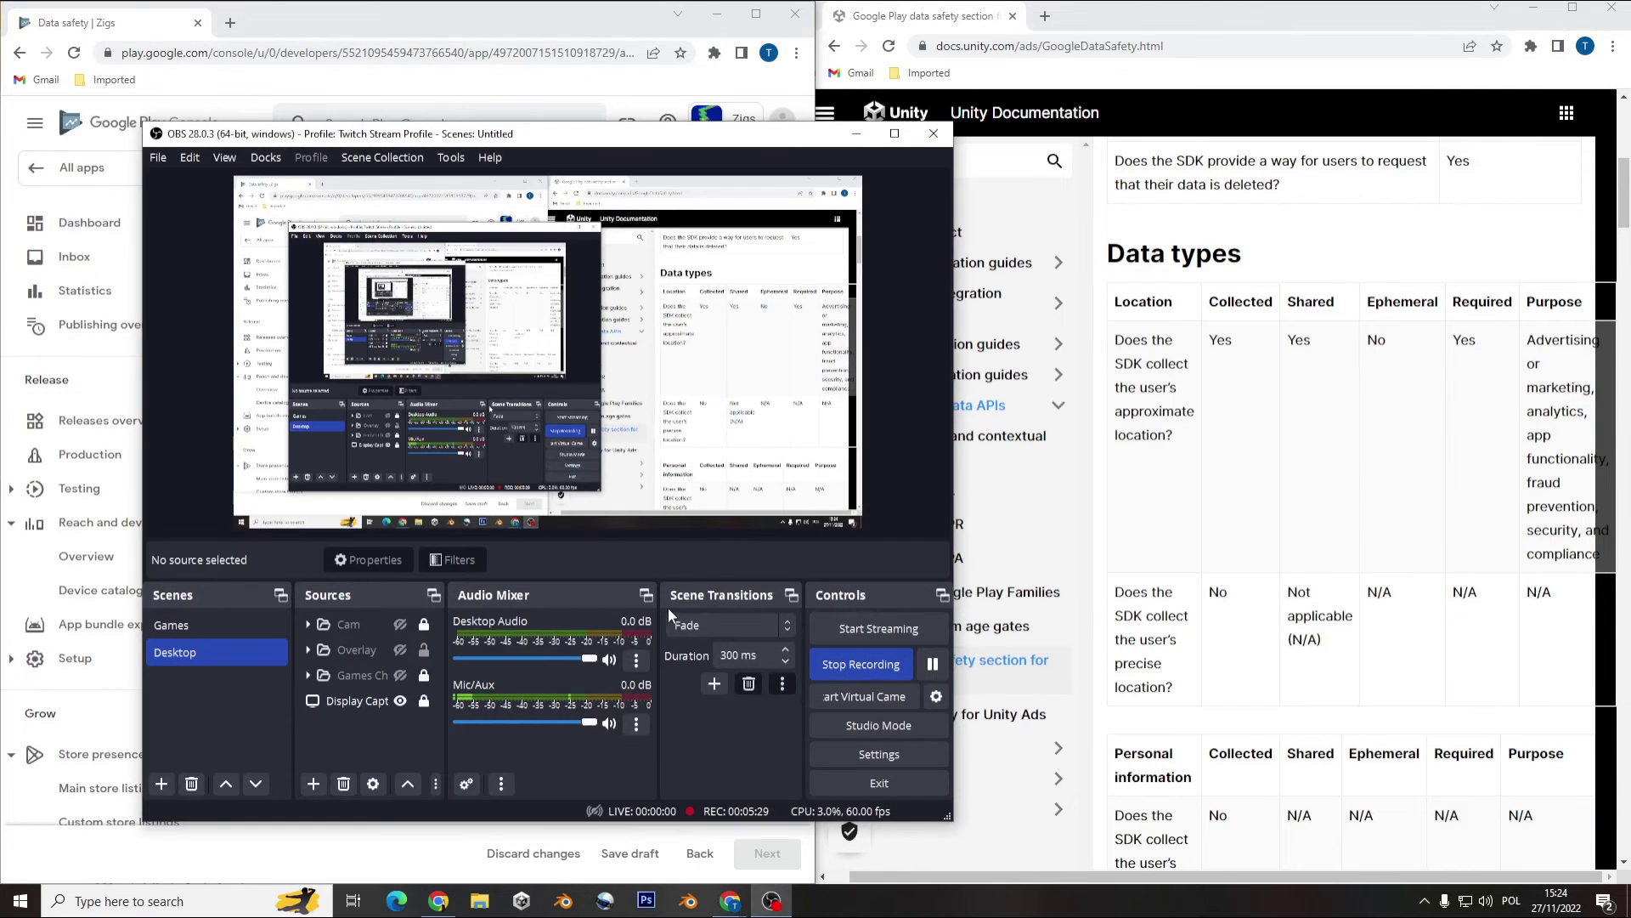
pyautogui.click(771, 901)
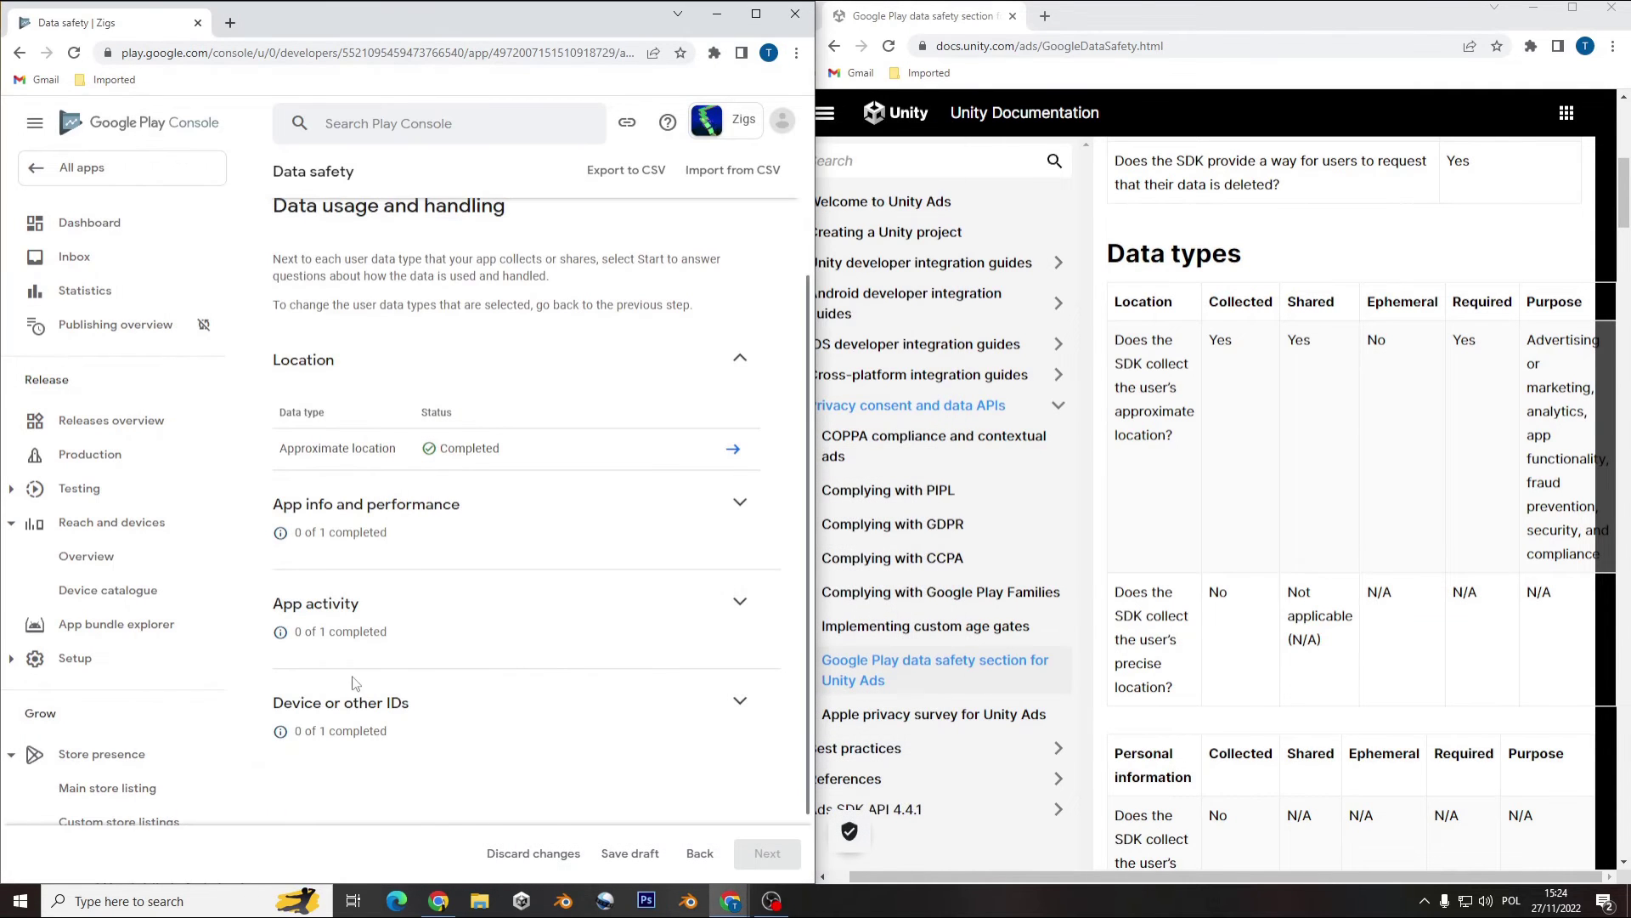
pyautogui.scroll(-8, 1211, 592)
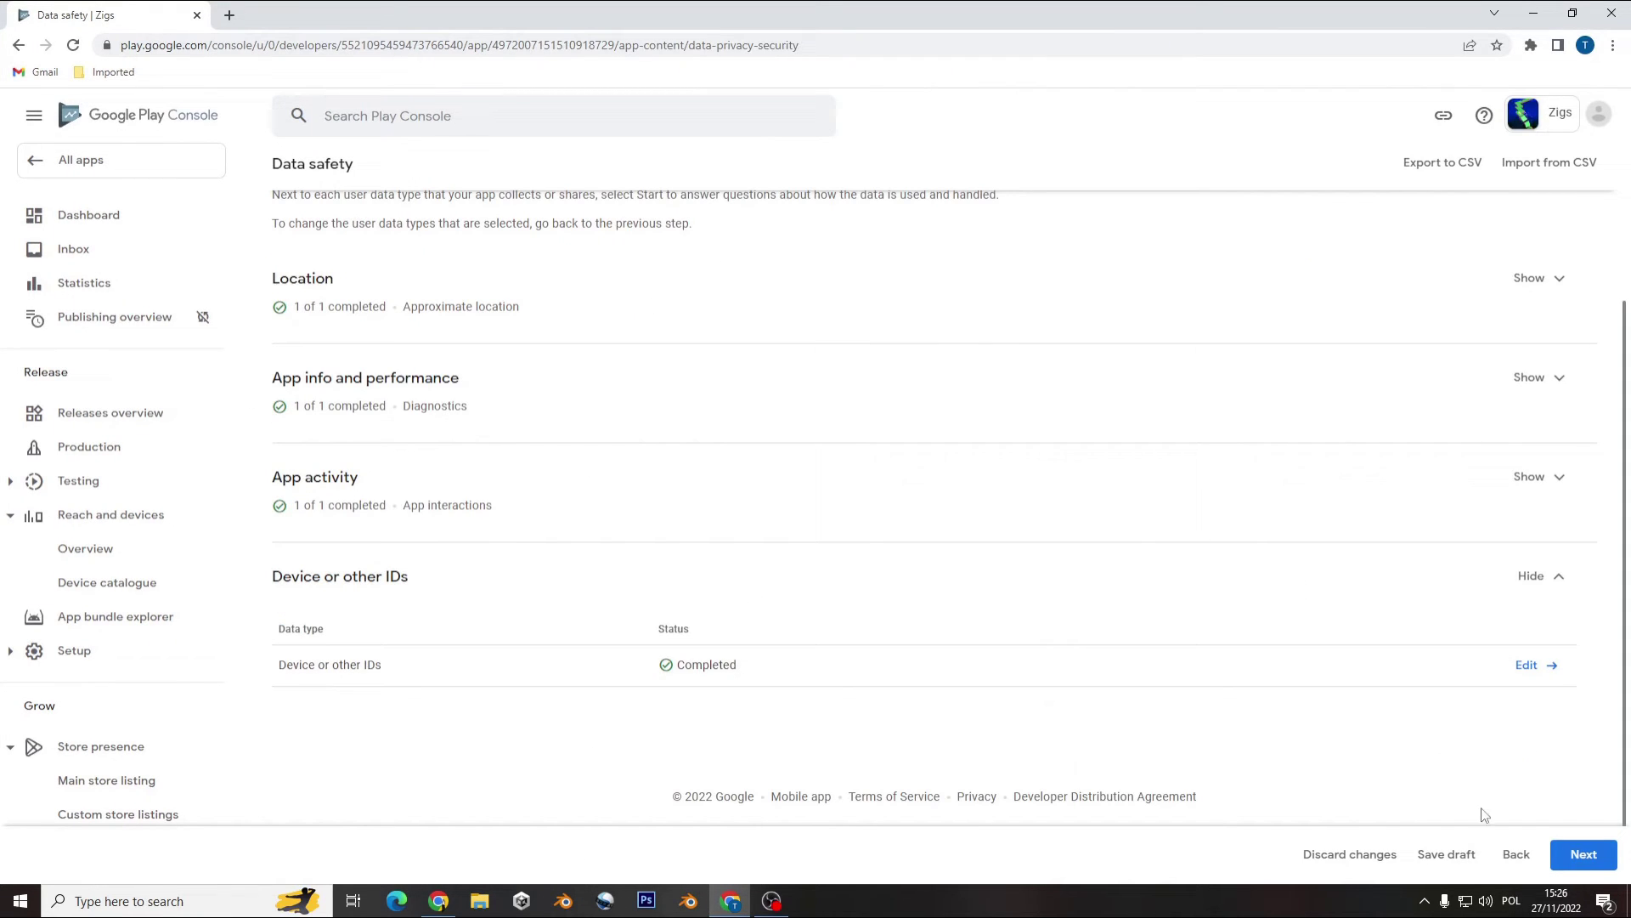
# - Advance to the Preview step and review data shared, data collected, security practices and privacy policy
pyautogui.click(1582, 854)
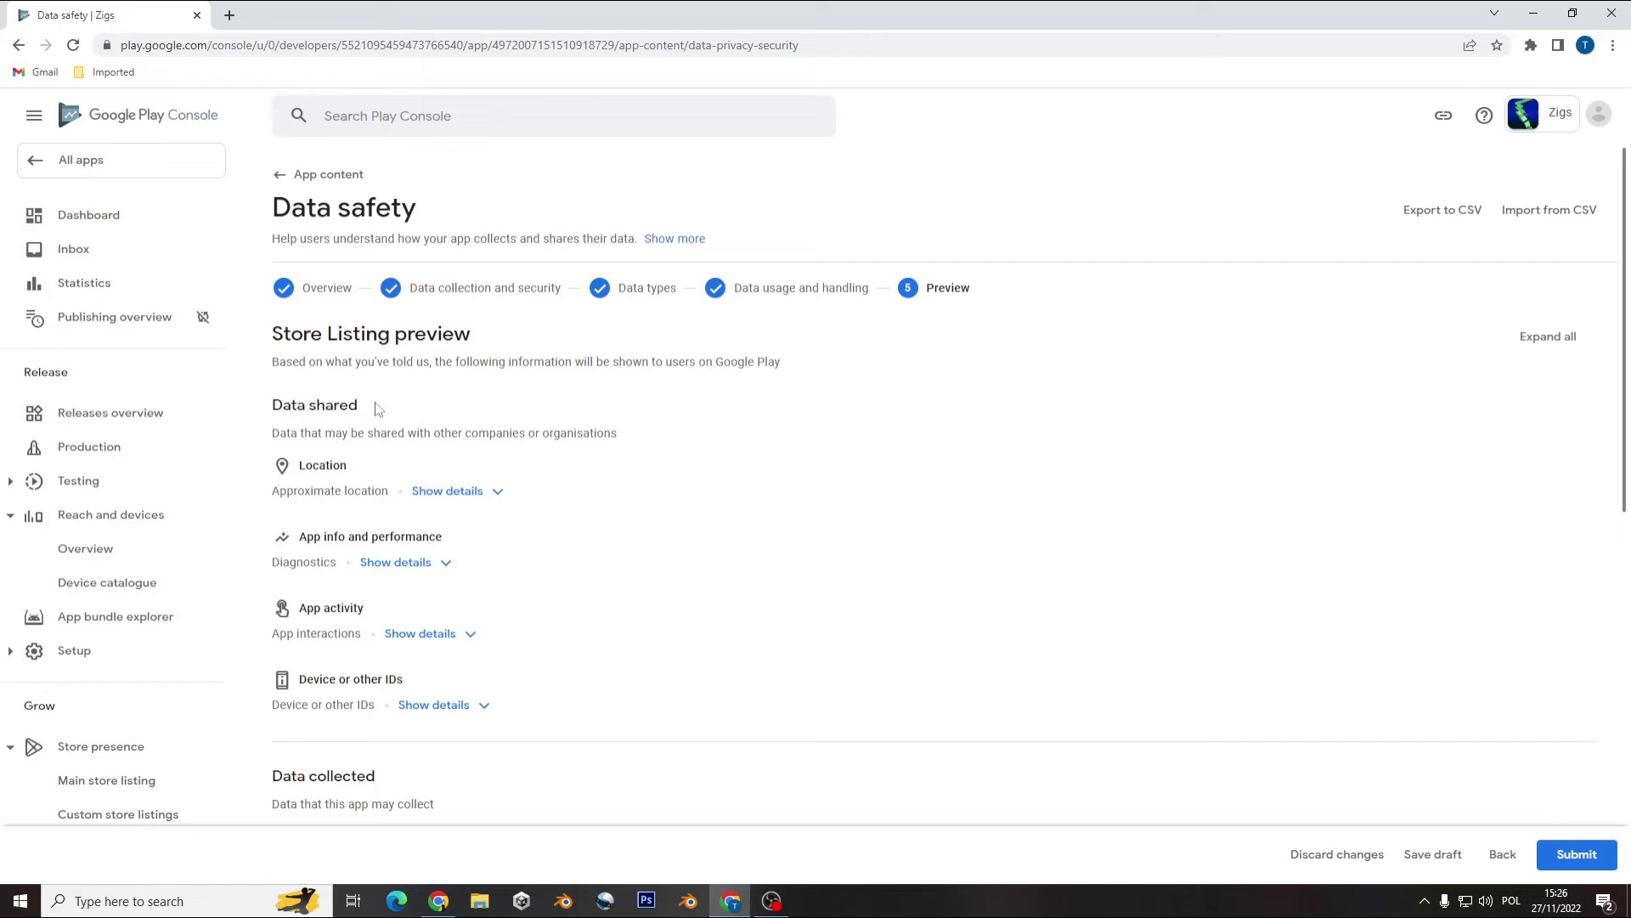
pyautogui.scroll(-1, 316, 346)
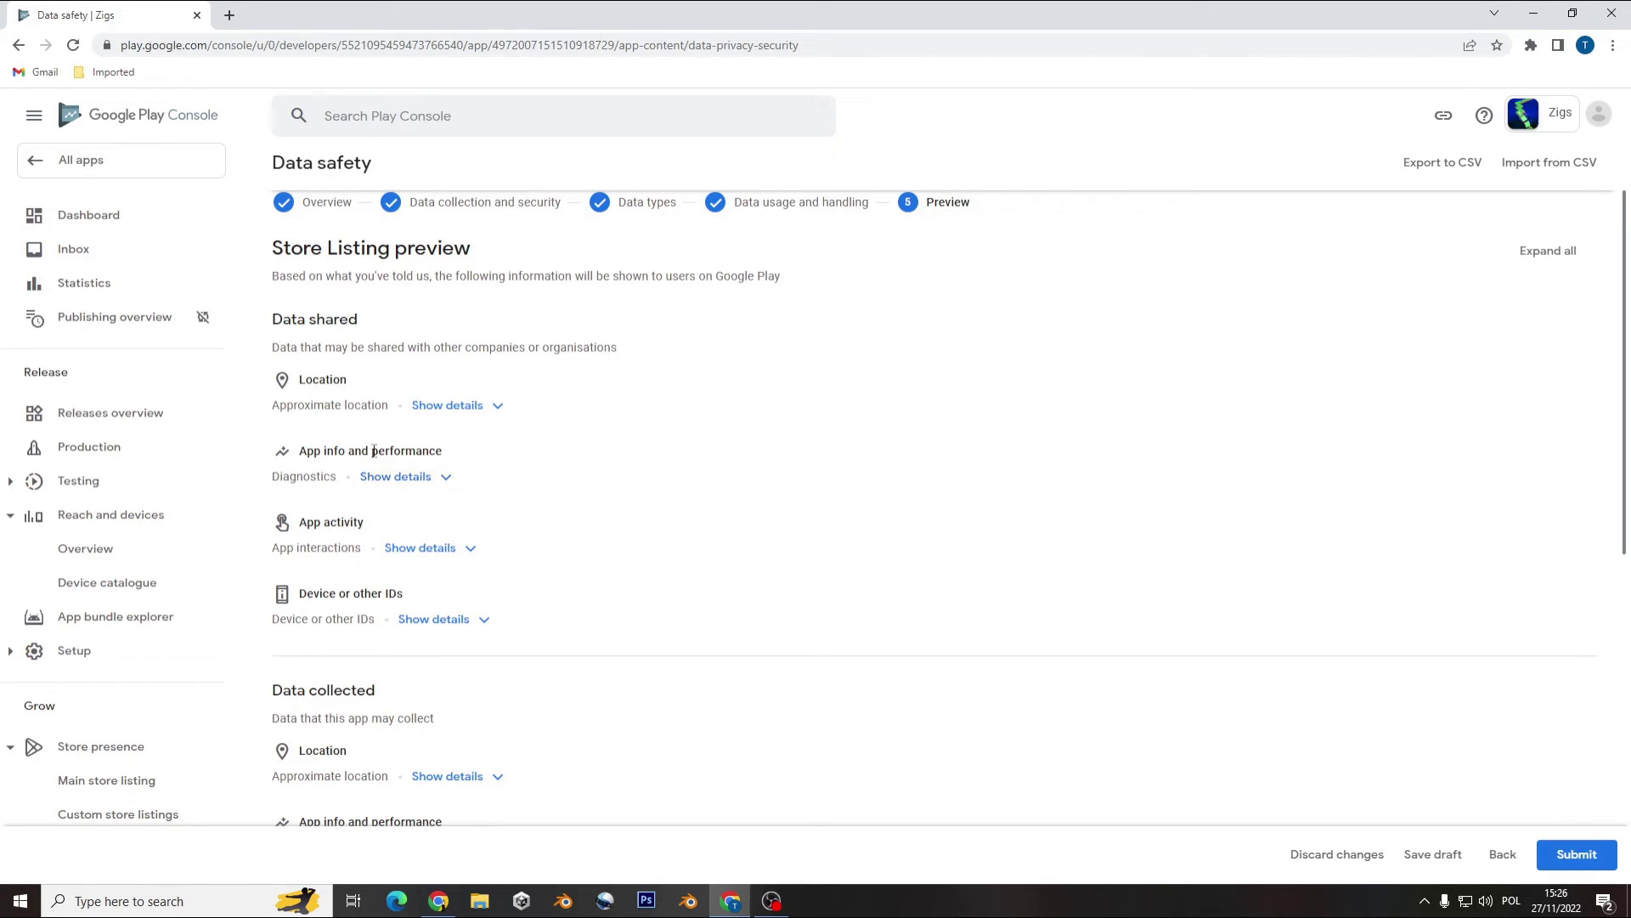
pyautogui.scroll(-2, 643, 559)
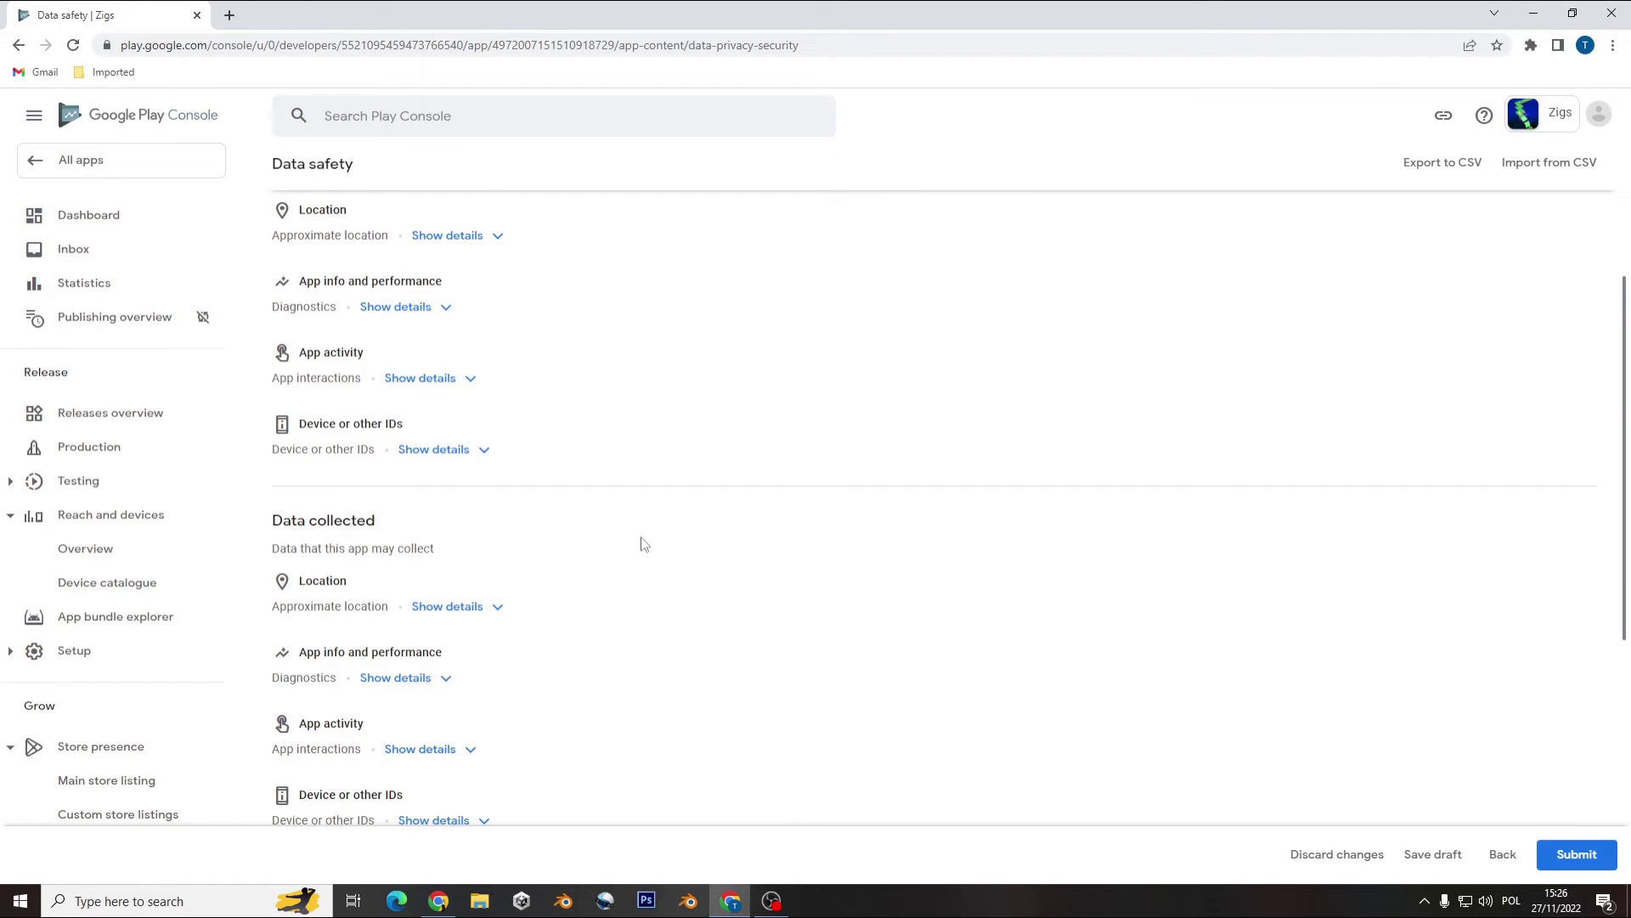
pyautogui.scroll(-3, 643, 543)
pyautogui.scroll(-2, 643, 544)
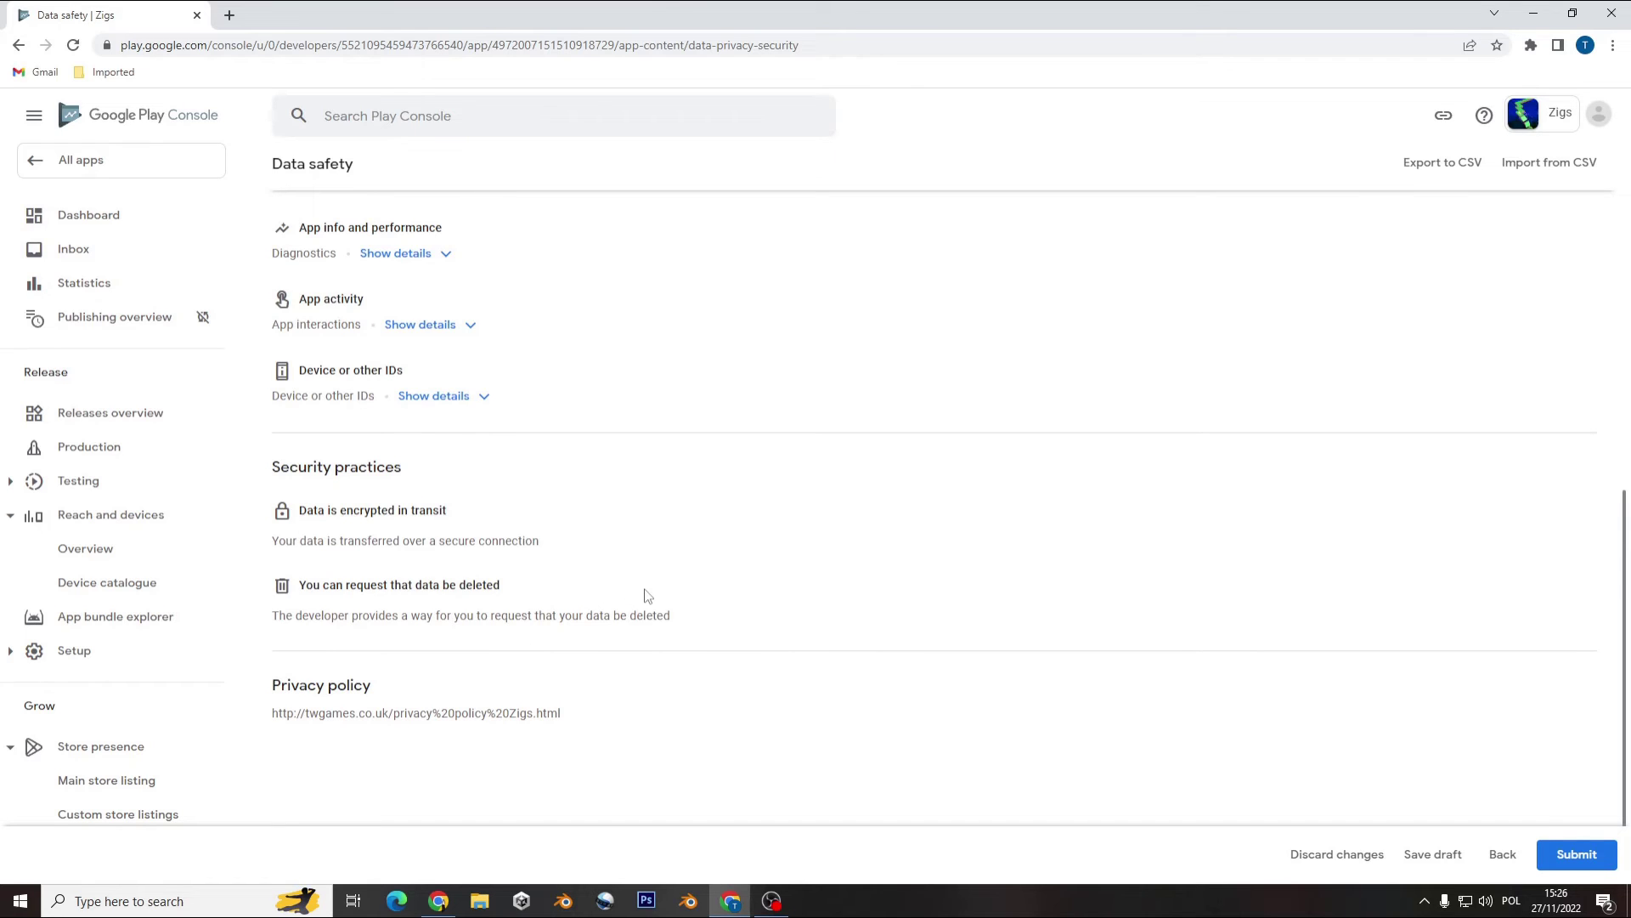
pyautogui.scroll(2, 648, 596)
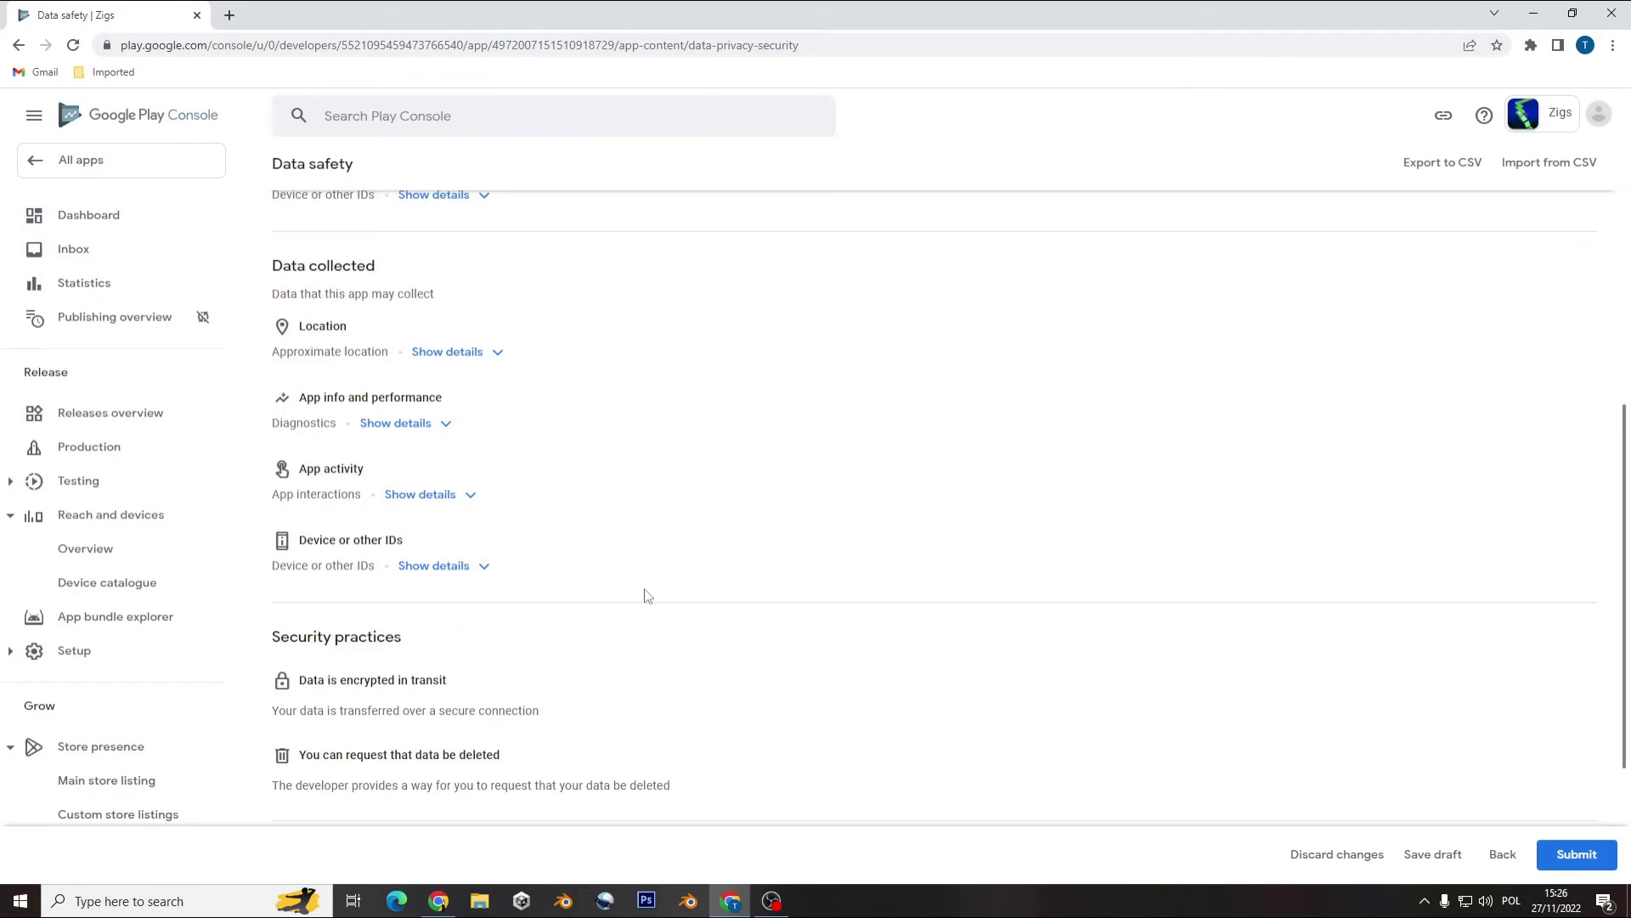
pyautogui.scroll(5, 646, 595)
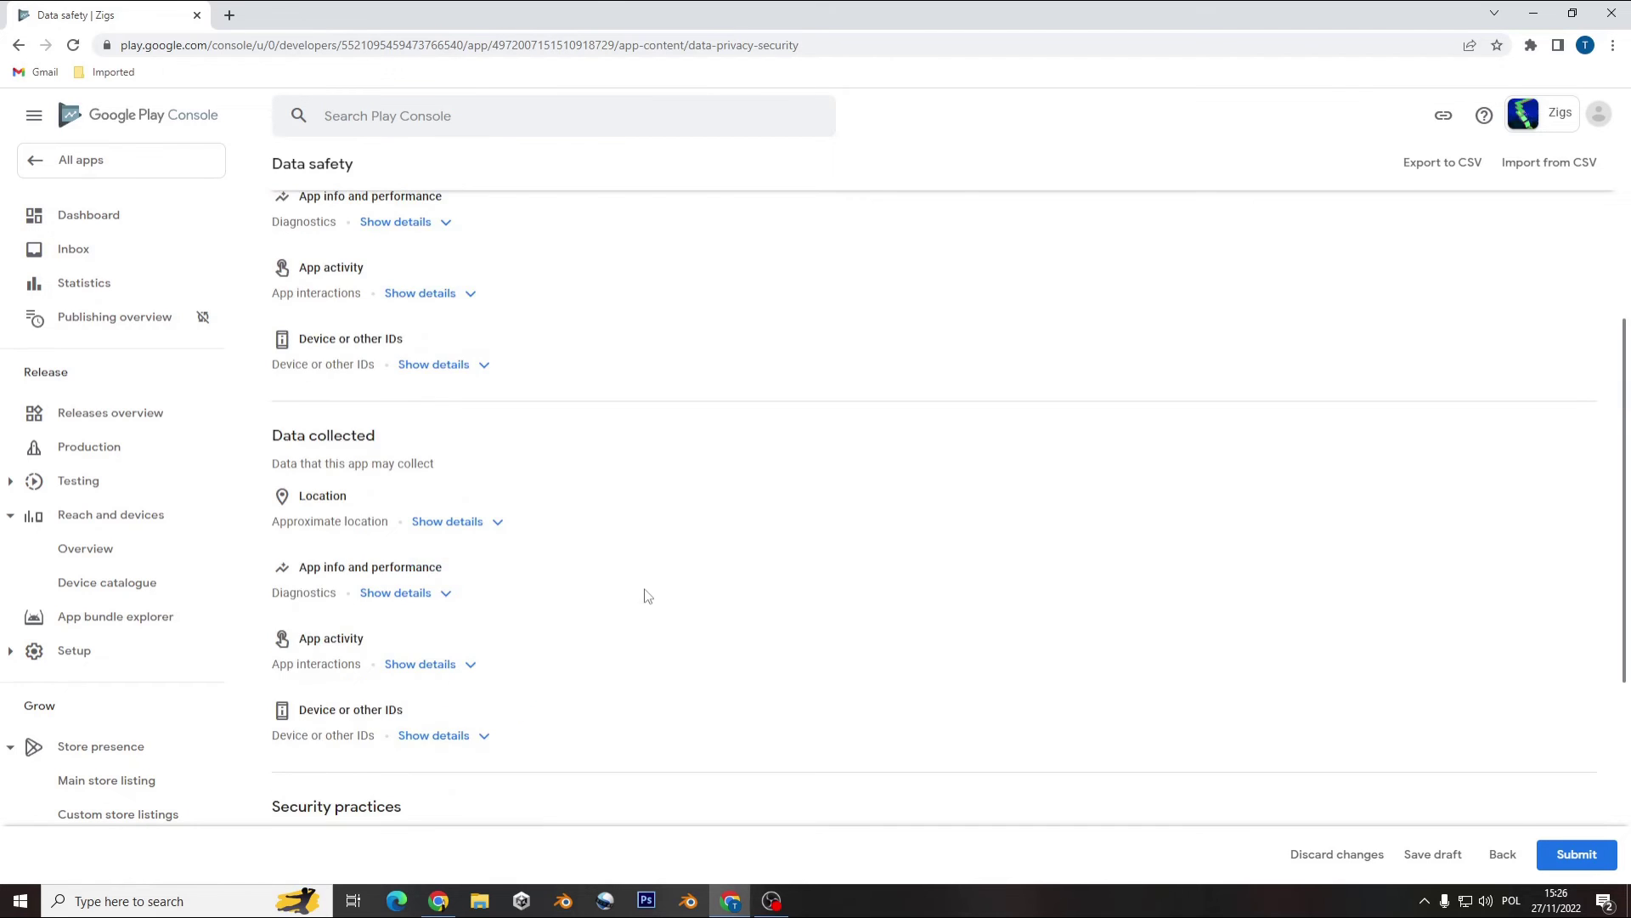
pyautogui.scroll(-1, 850, 387)
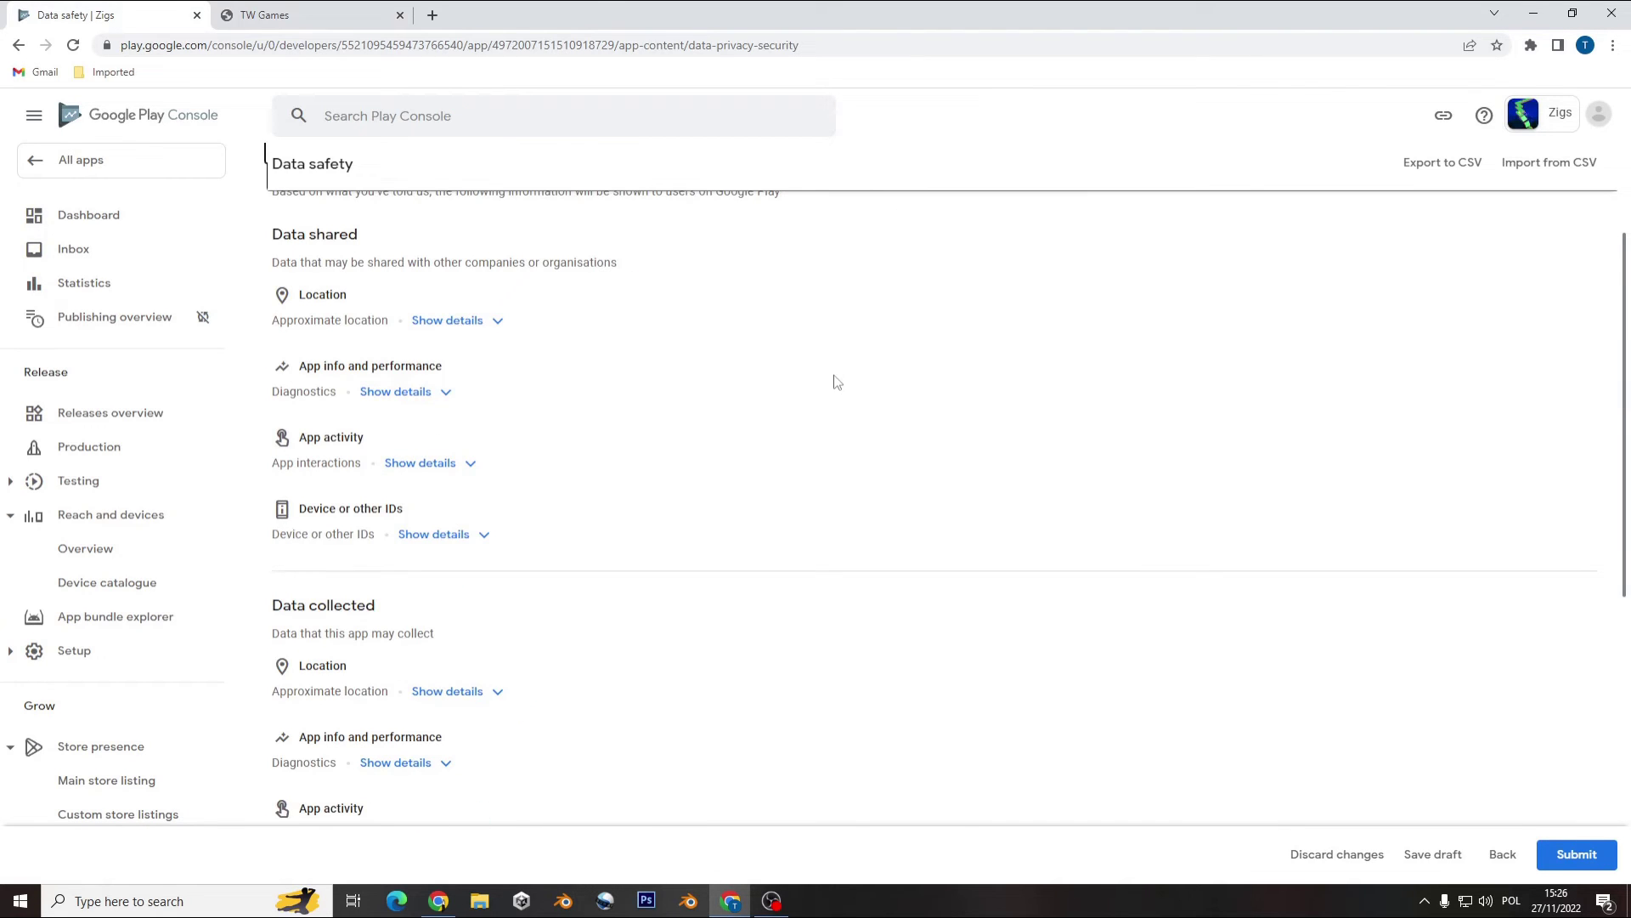
# - Open the Zigs privacy policy on the TW Games site, read it, then close the tab
pyautogui.click(306, 19)
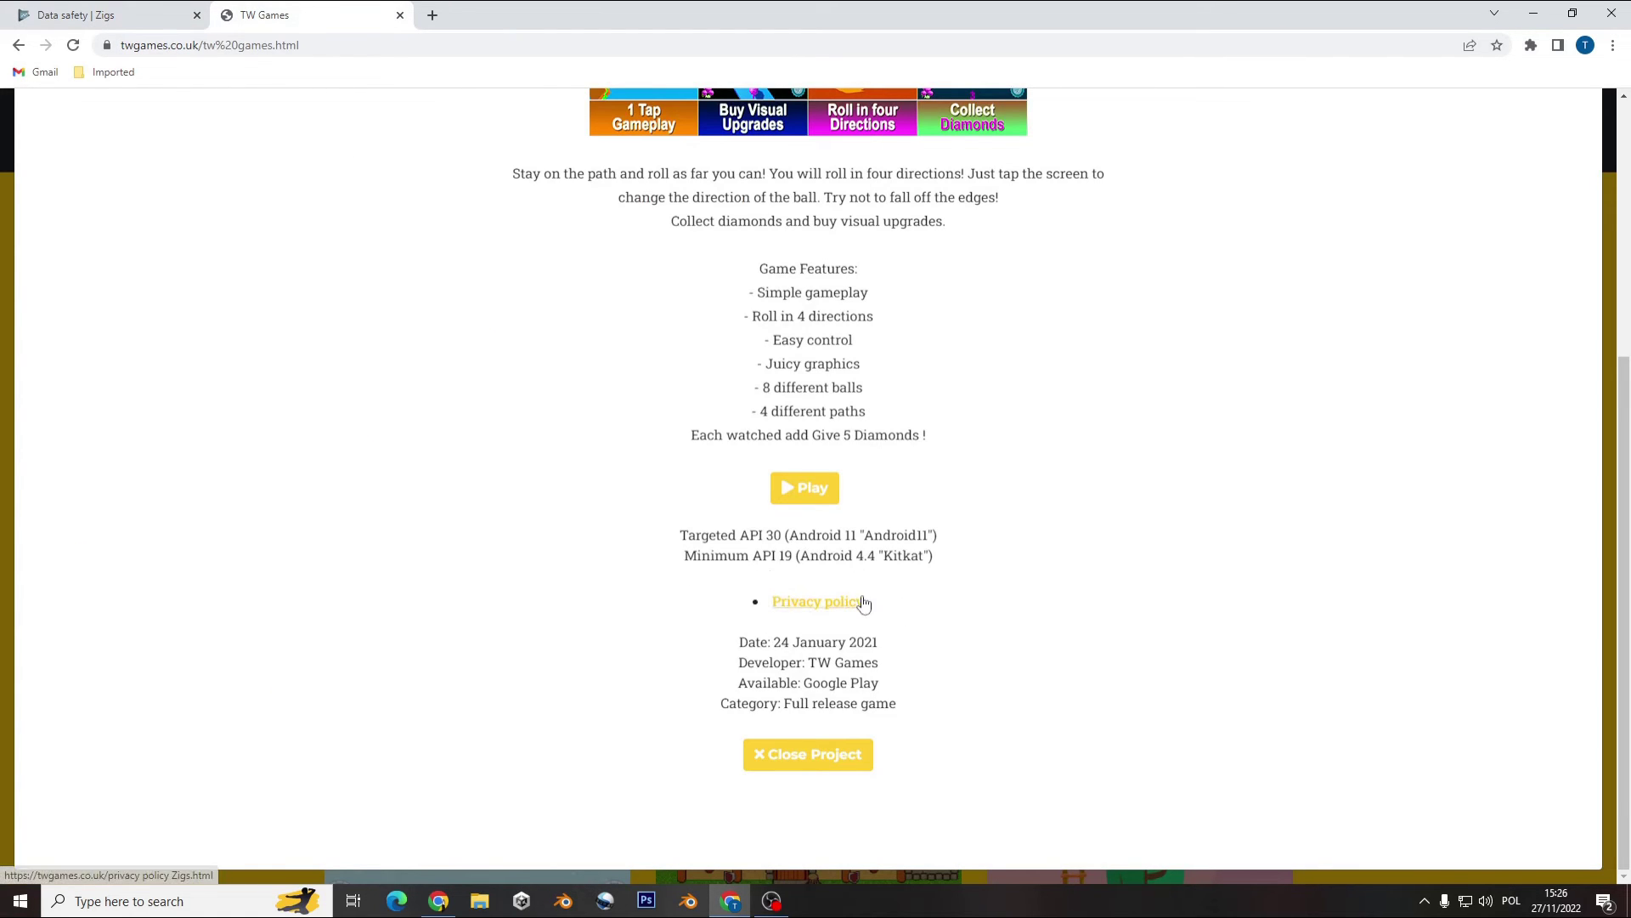
pyautogui.click(836, 600)
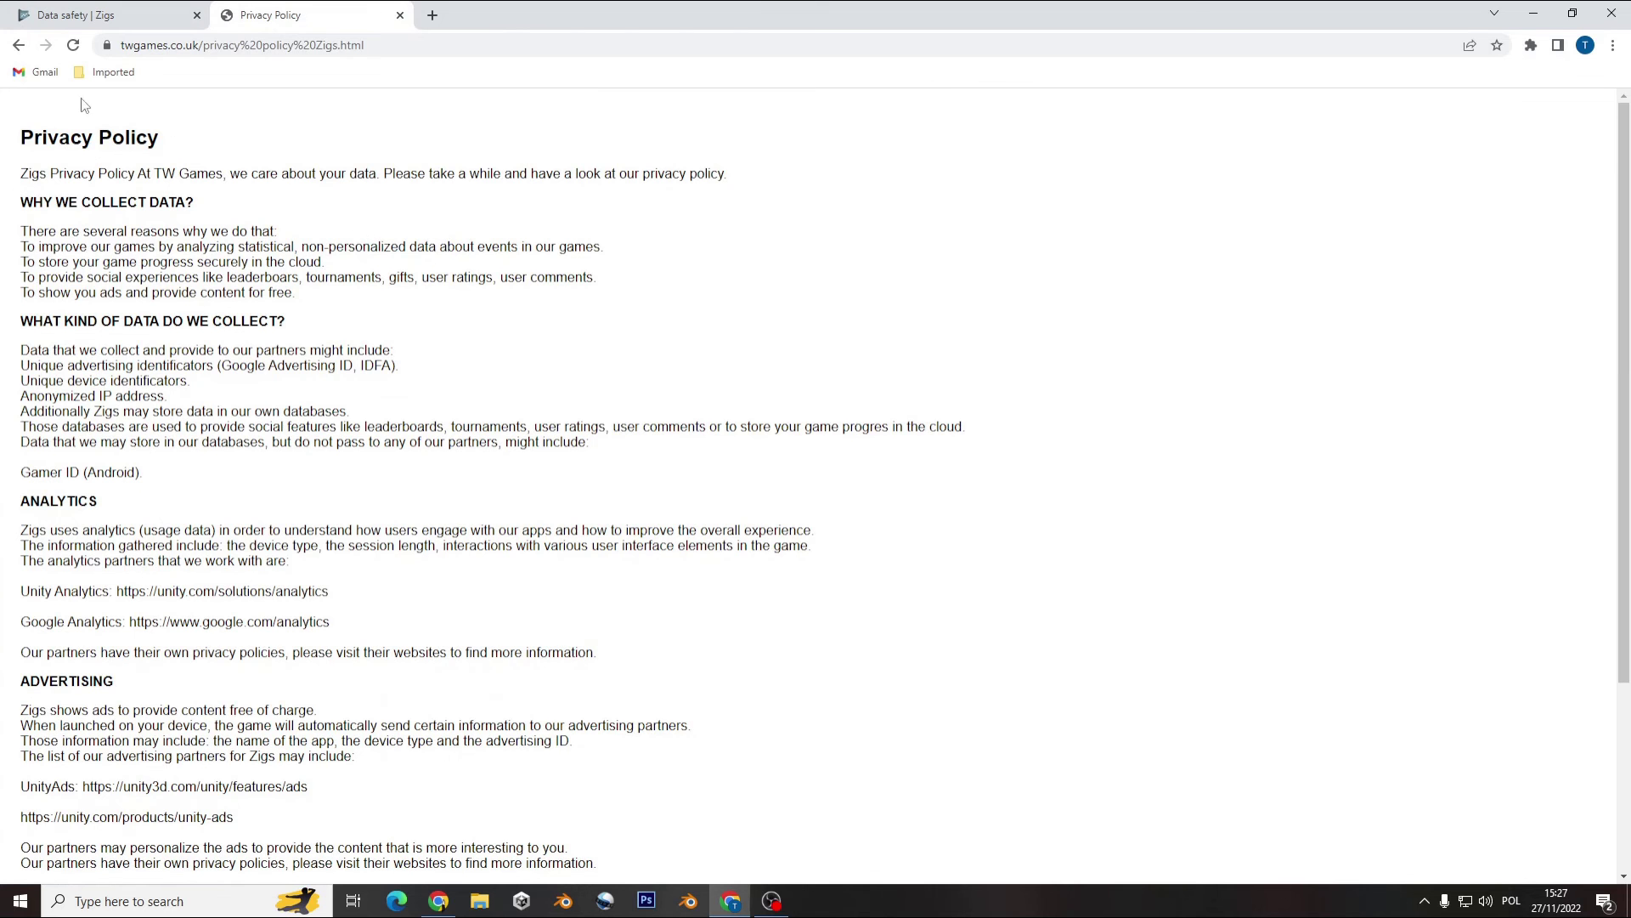
pyautogui.scroll(-3, 162, 212)
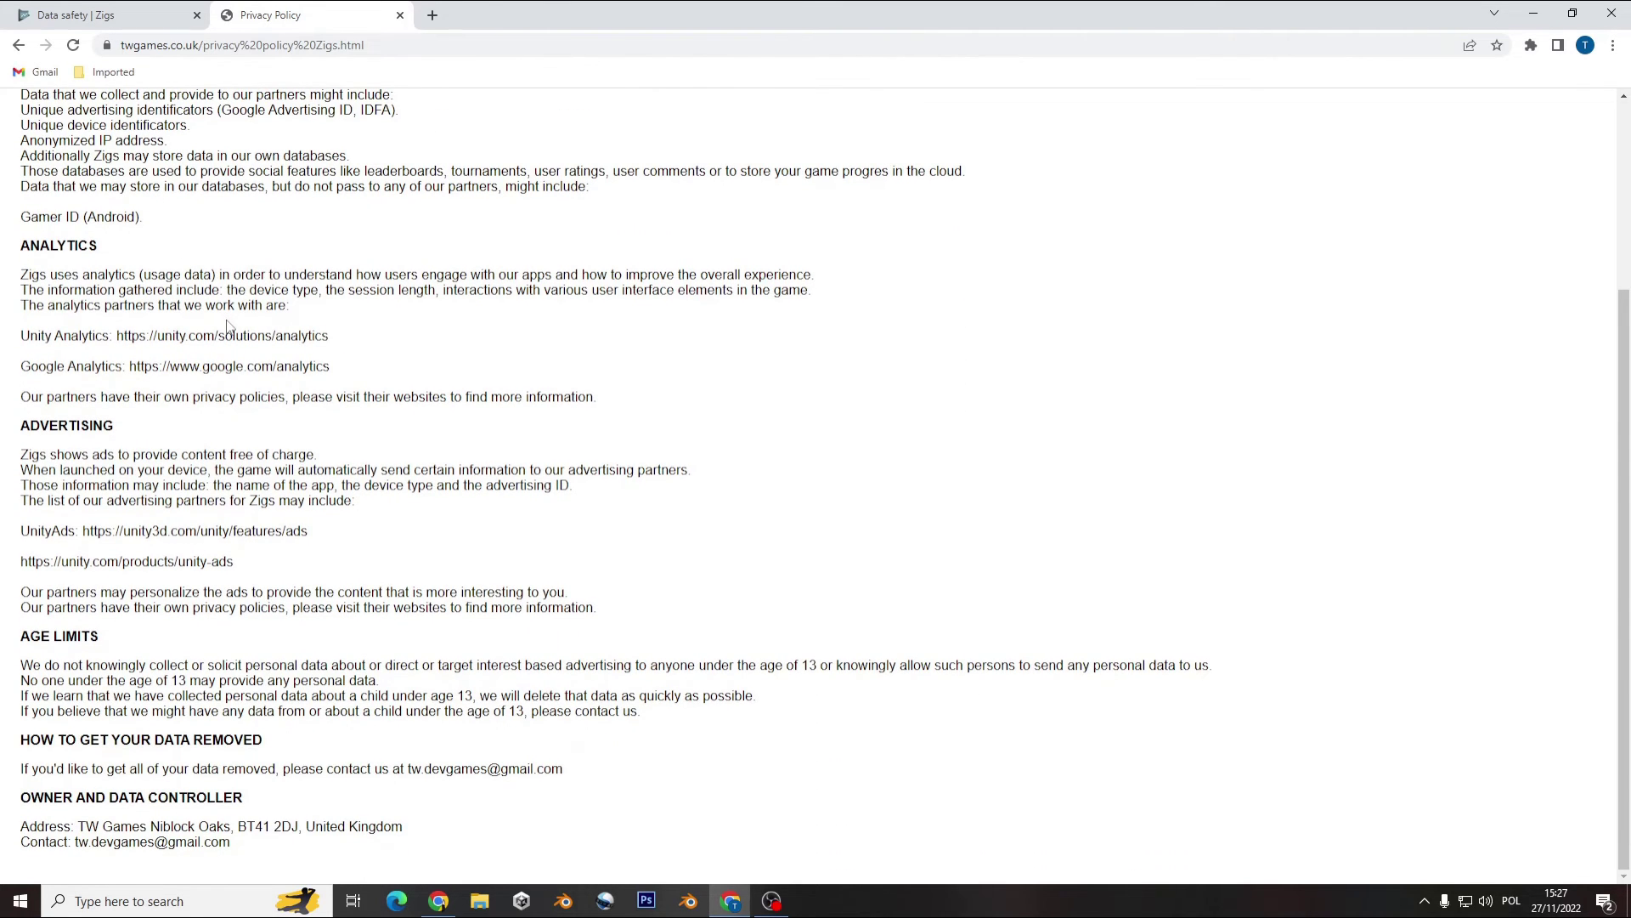
pyautogui.scroll(1, 227, 326)
pyautogui.scroll(2, 229, 327)
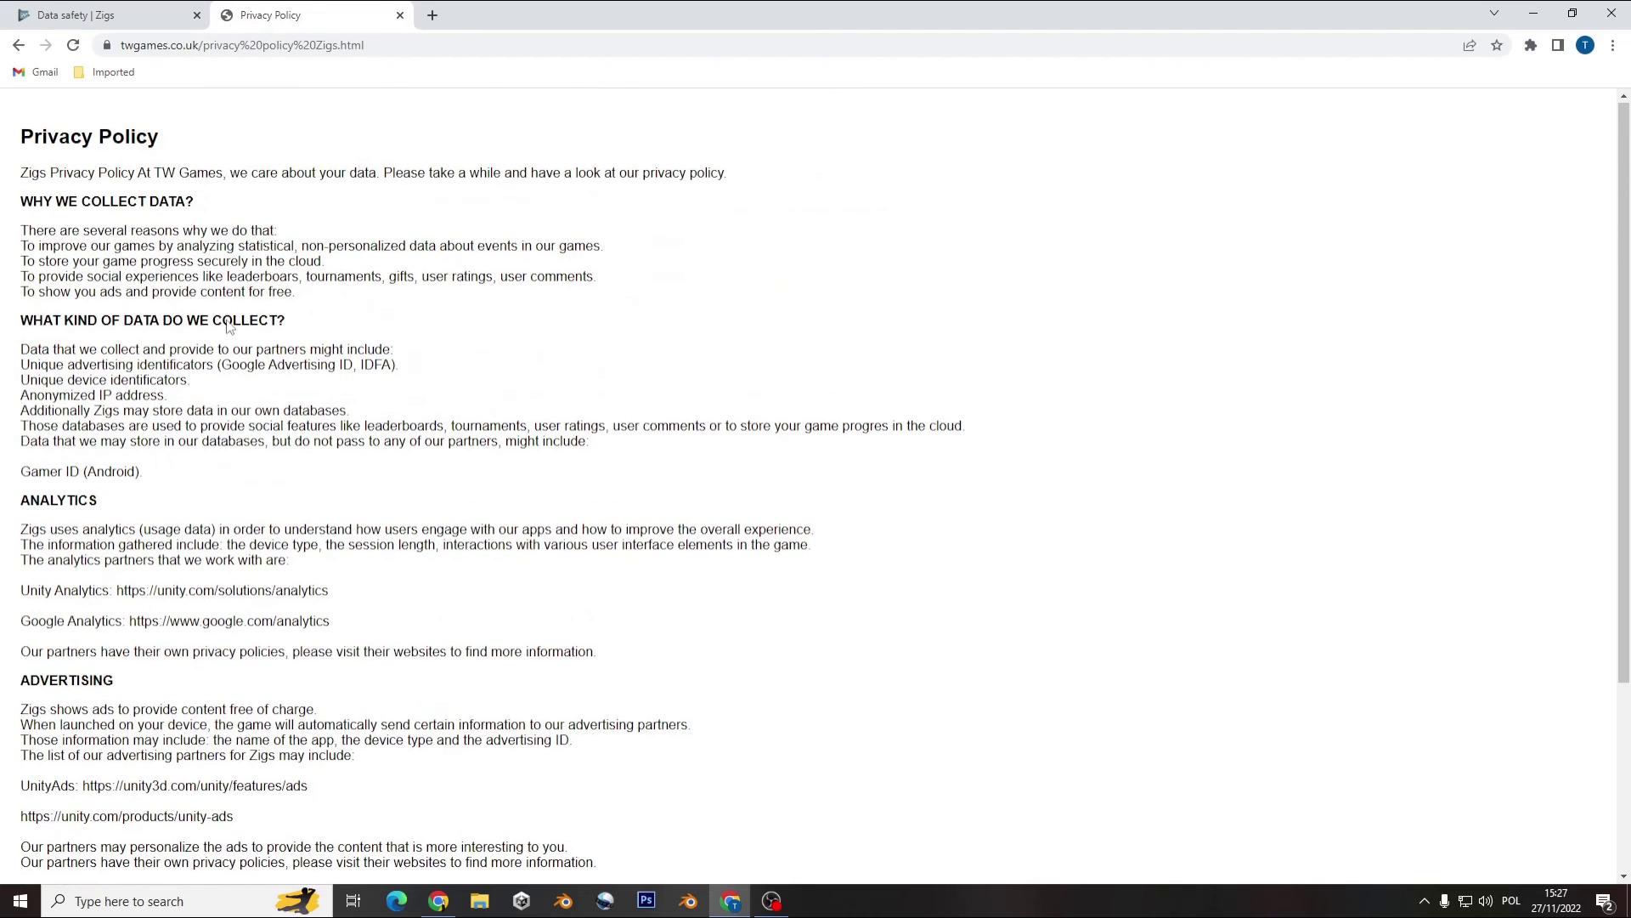
pyautogui.click(400, 16)
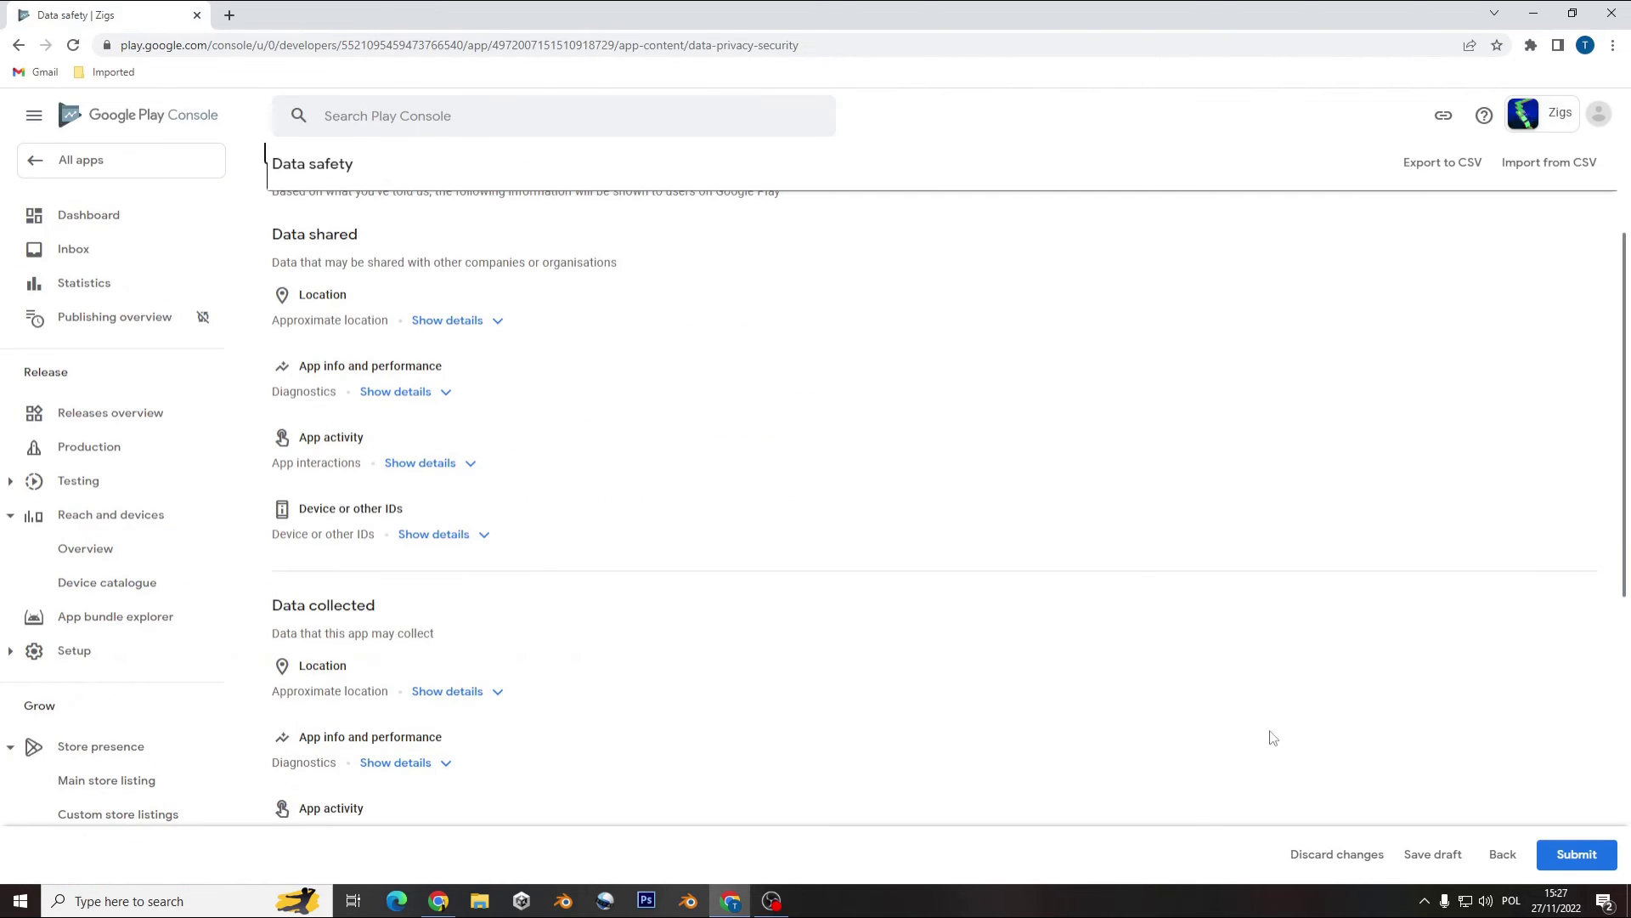
# - Submit the Data safety form, then reopen the Zigs dashboard from the All apps list
pyautogui.click(1572, 855)
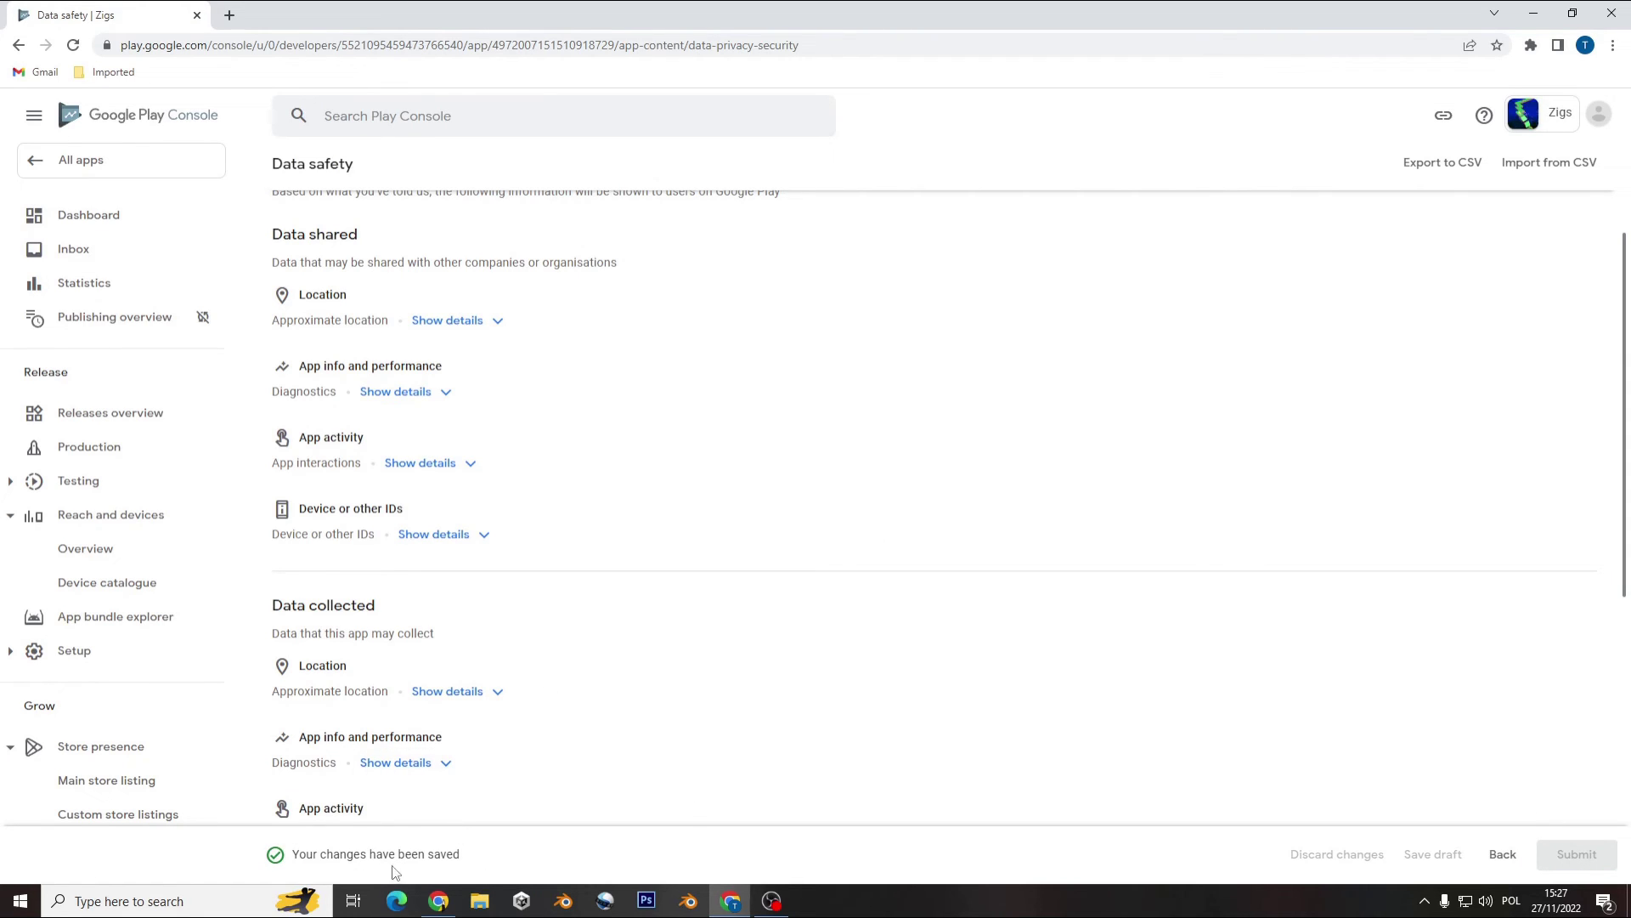
pyautogui.scroll(-3, 811, 599)
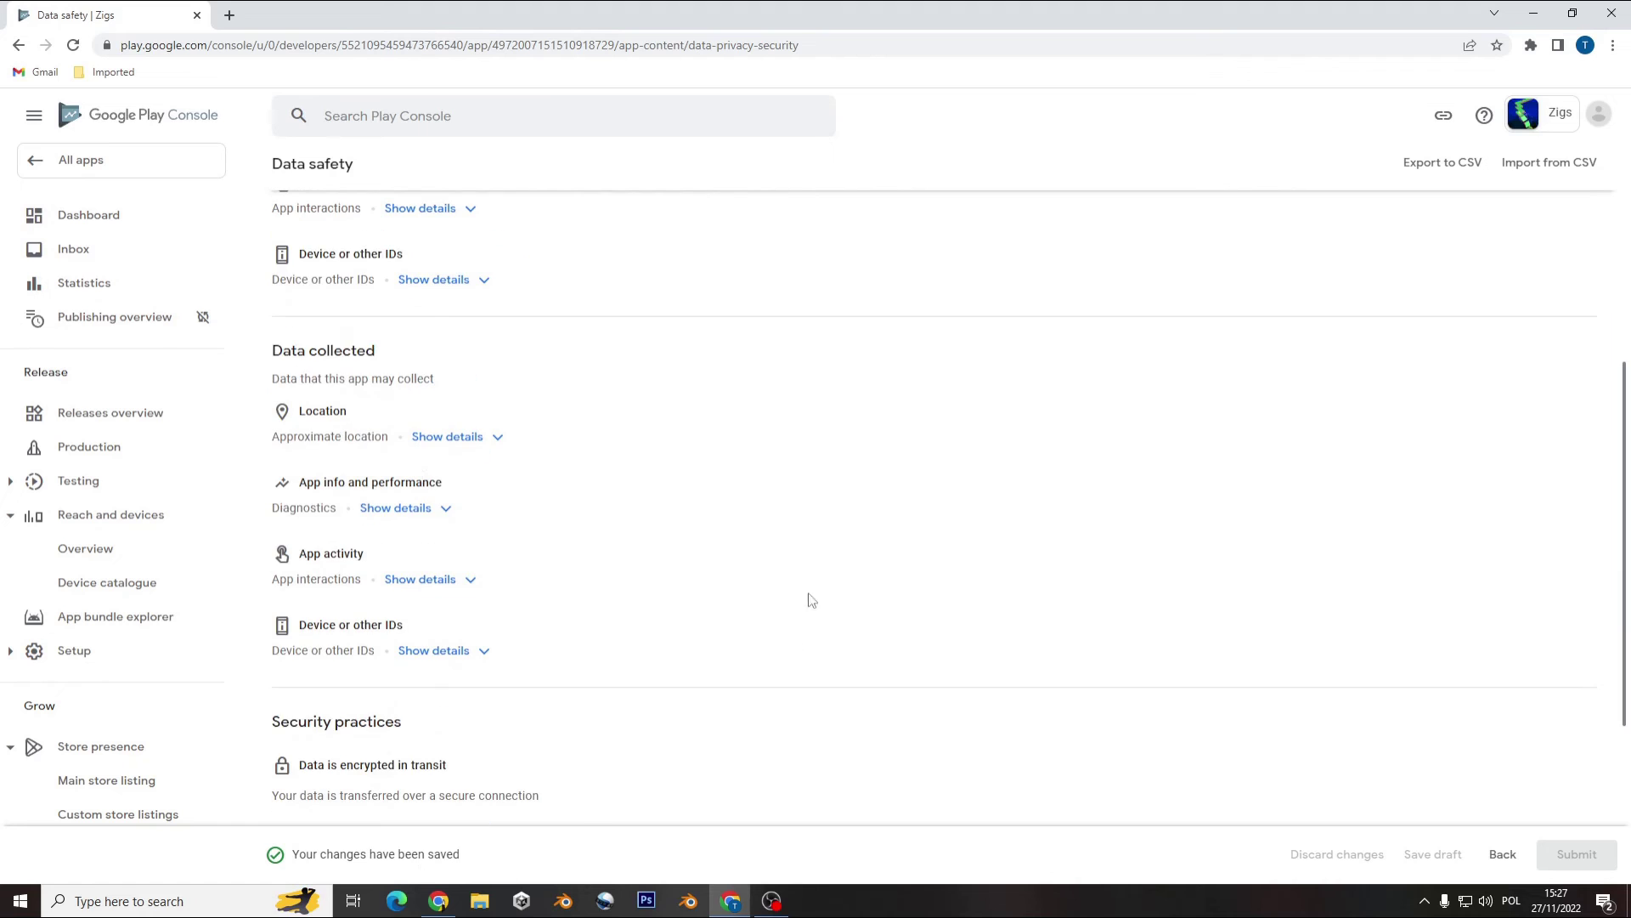
pyautogui.click(97, 222)
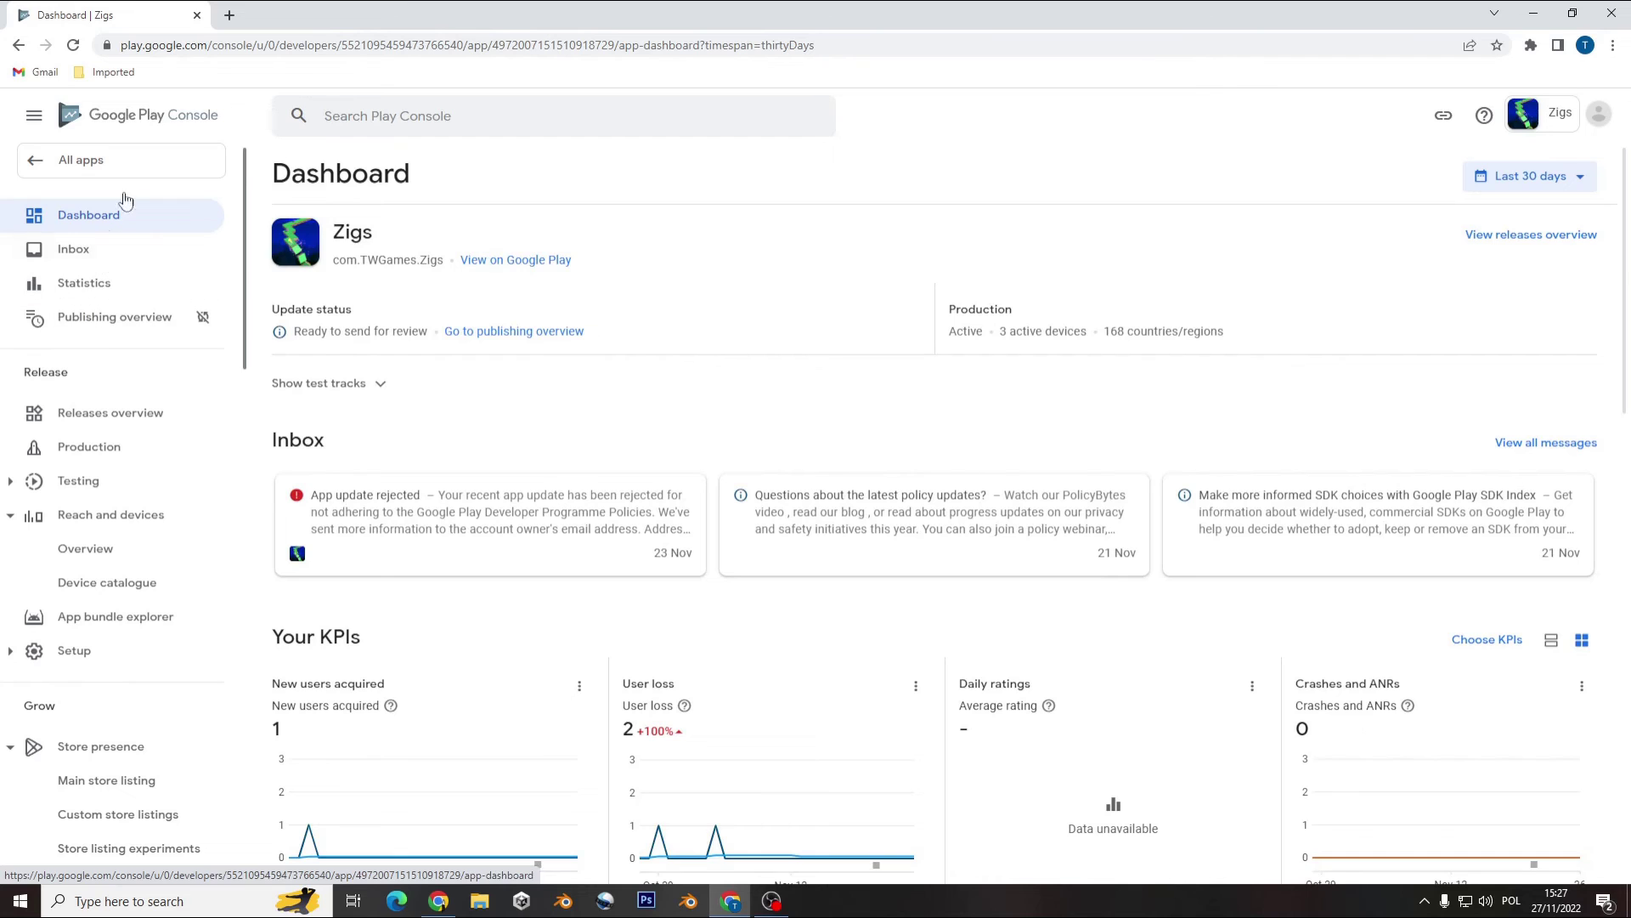
pyautogui.click(127, 161)
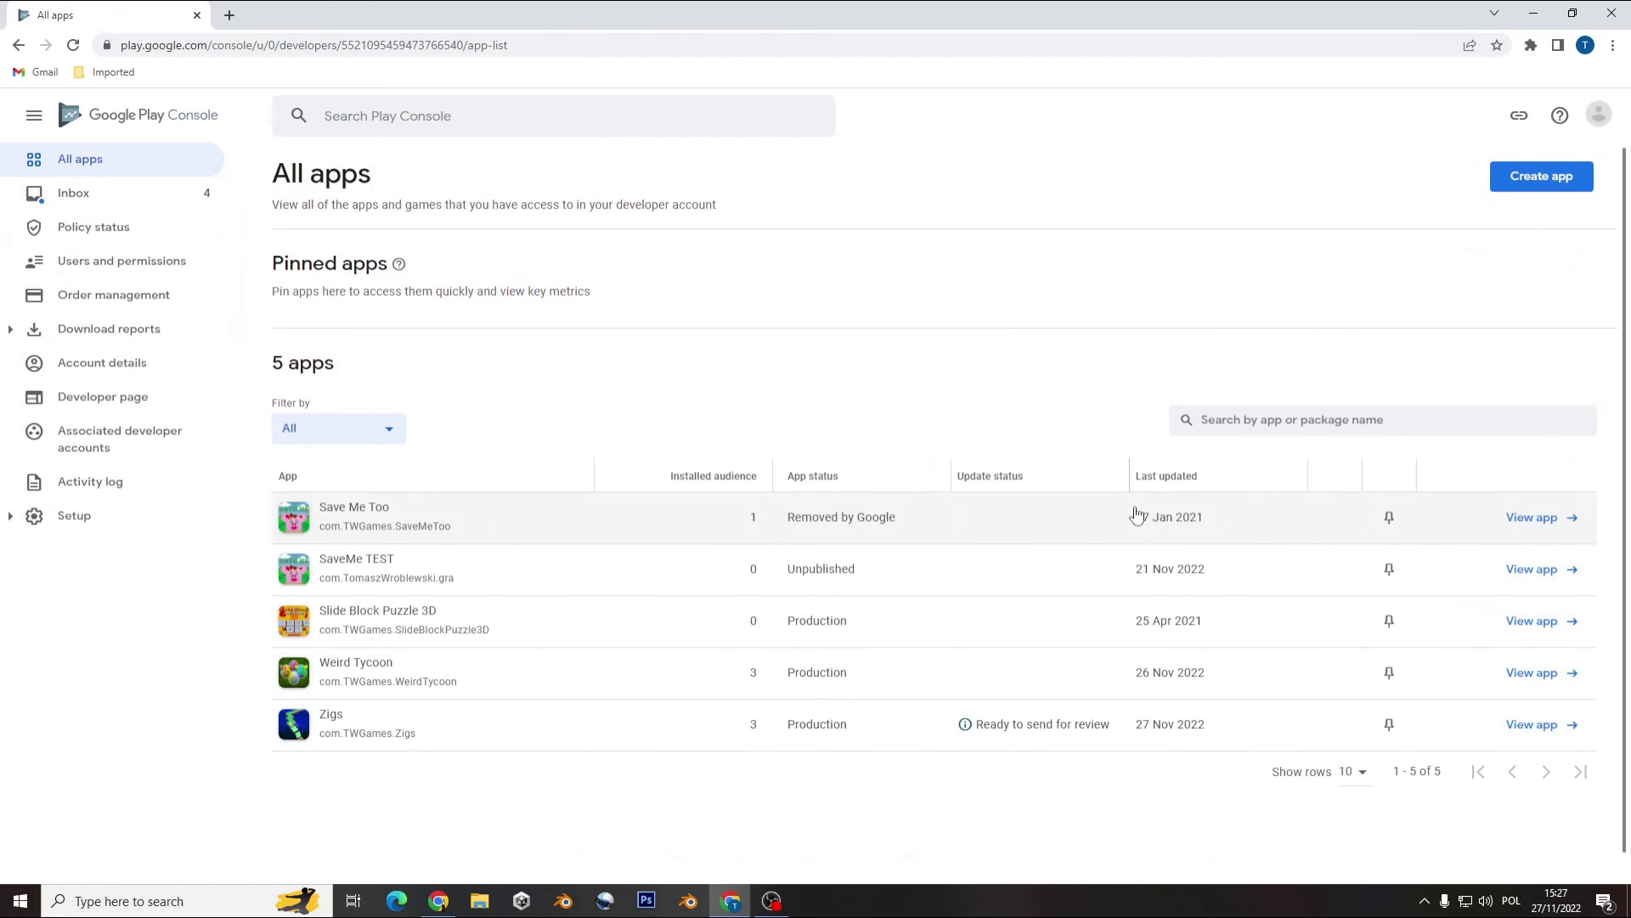
pyautogui.scroll(-1, 1137, 516)
pyautogui.click(1054, 712)
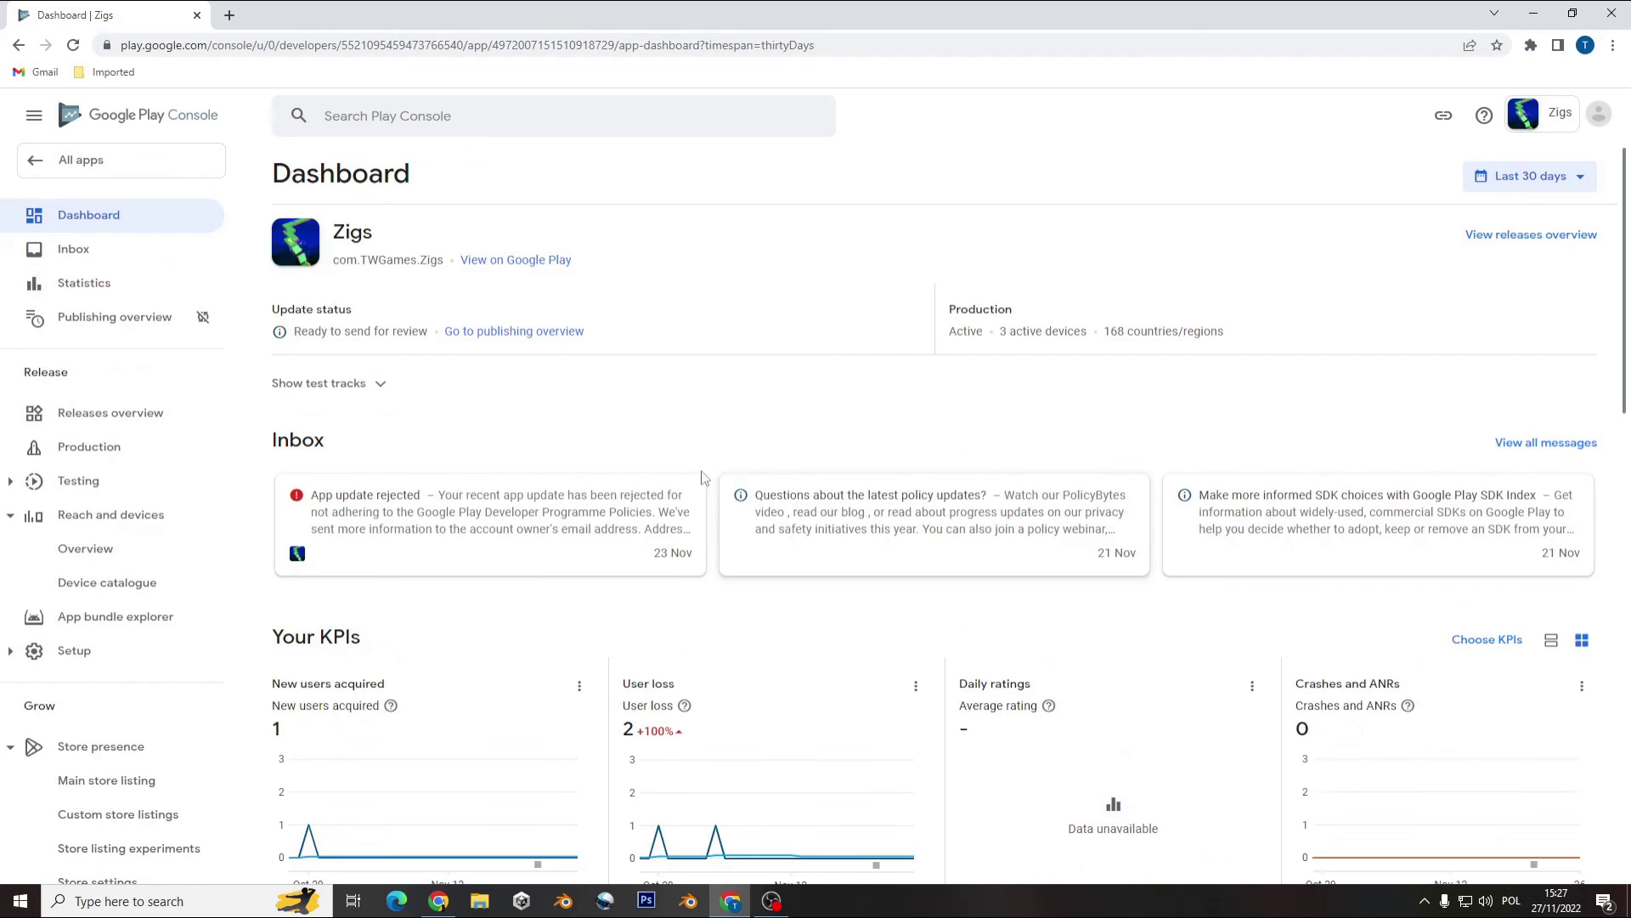
# - From Publishing overview, send the App Bundle 6 rollout and Data safety changes for review
pyautogui.click(549, 340)
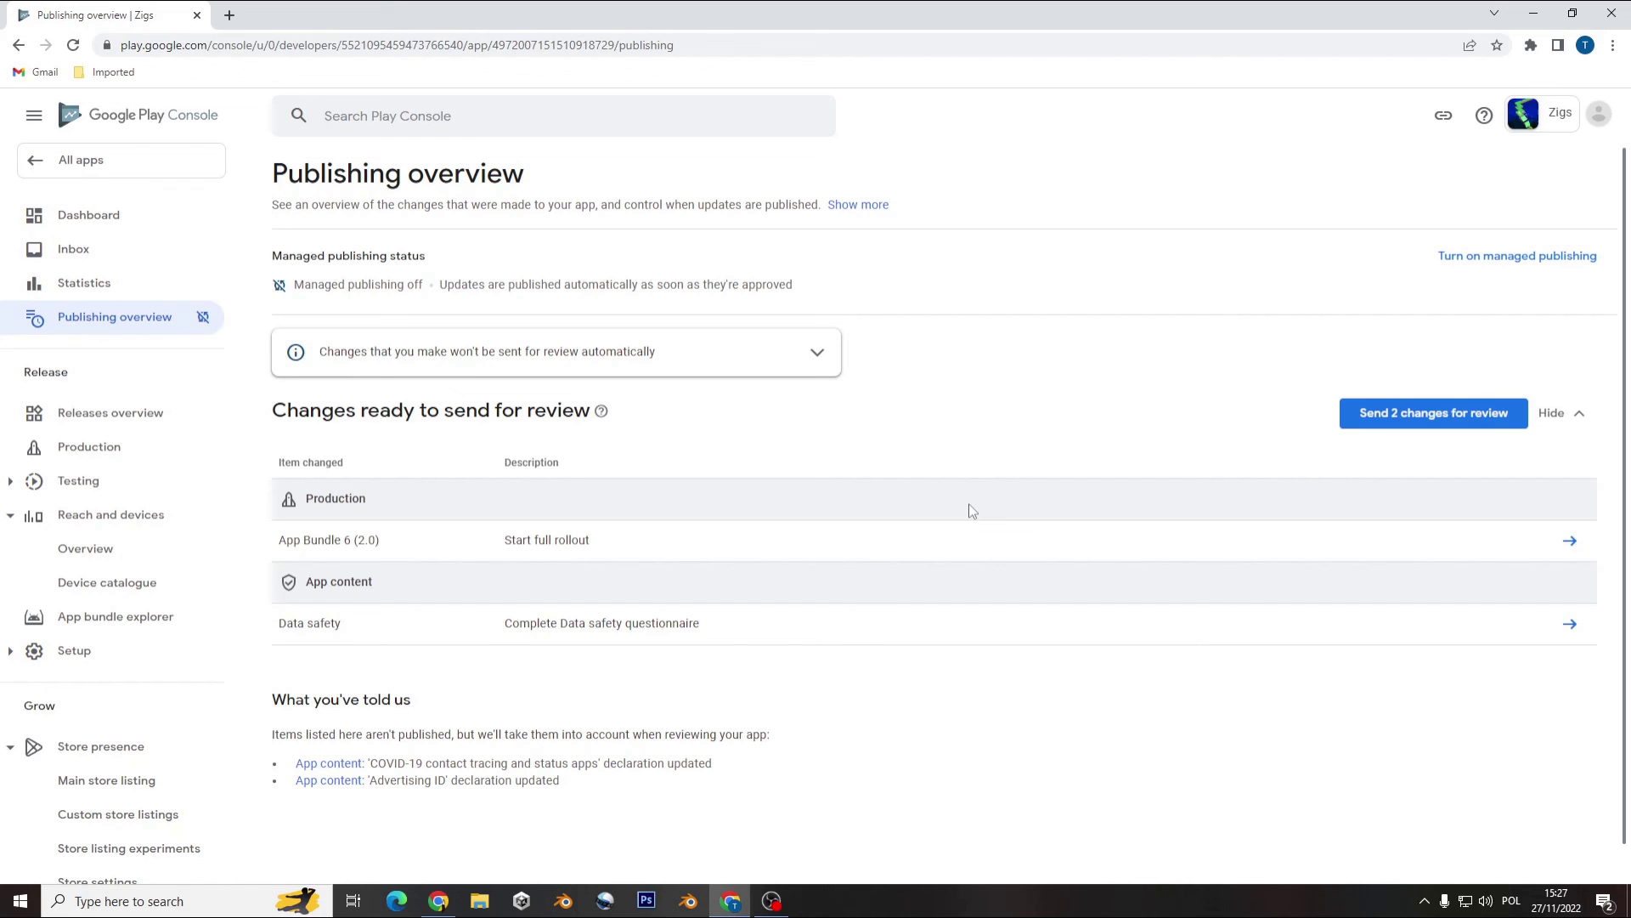
pyautogui.click(1448, 423)
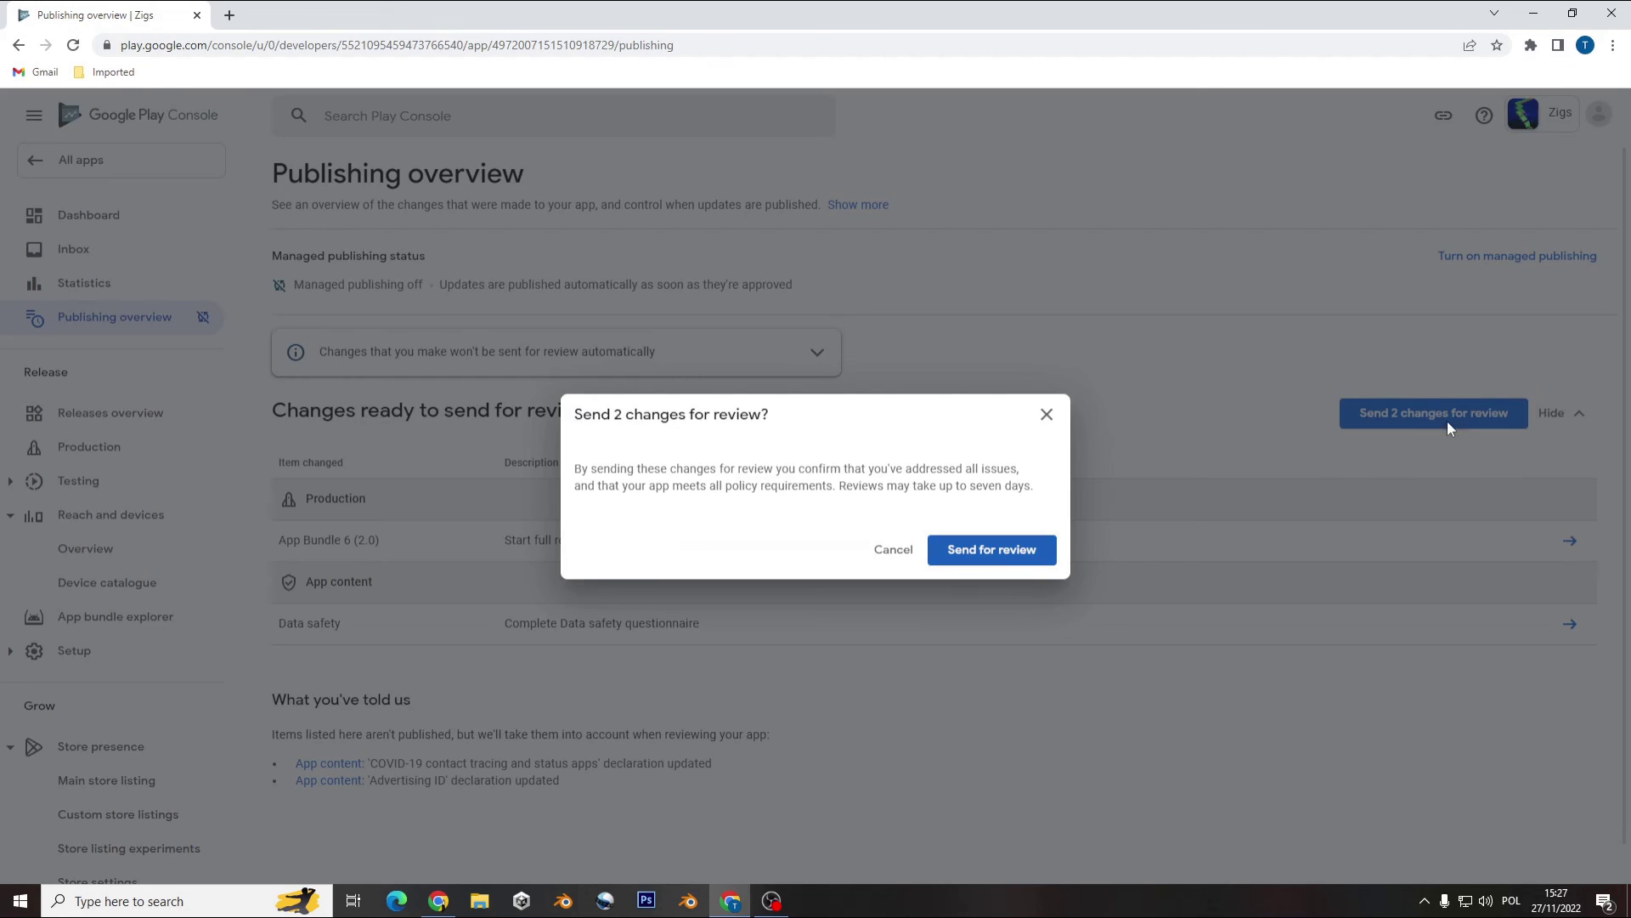
pyautogui.click(1009, 554)
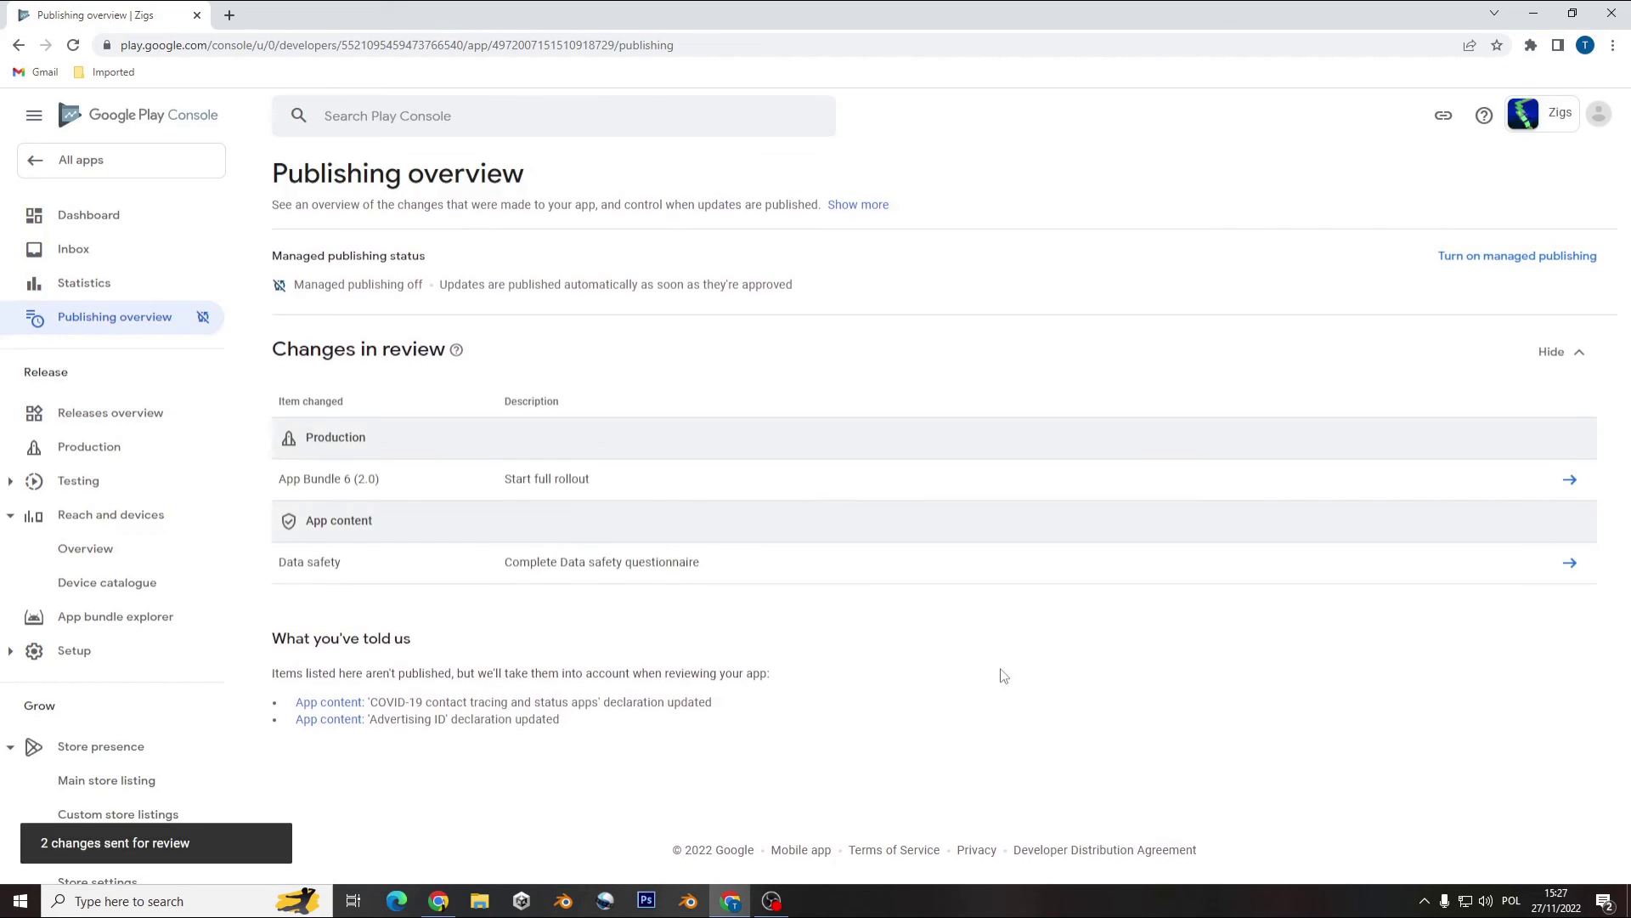